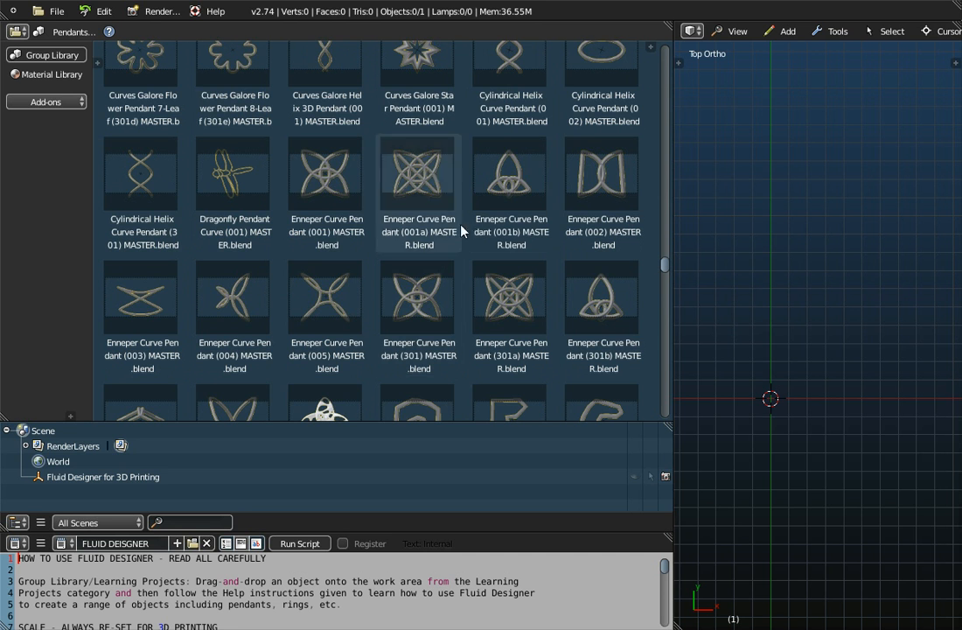
- Place the Enneper Curve Pendant (001) MASTER from the group library into the scene and start the screencast key display
click(340, 185)
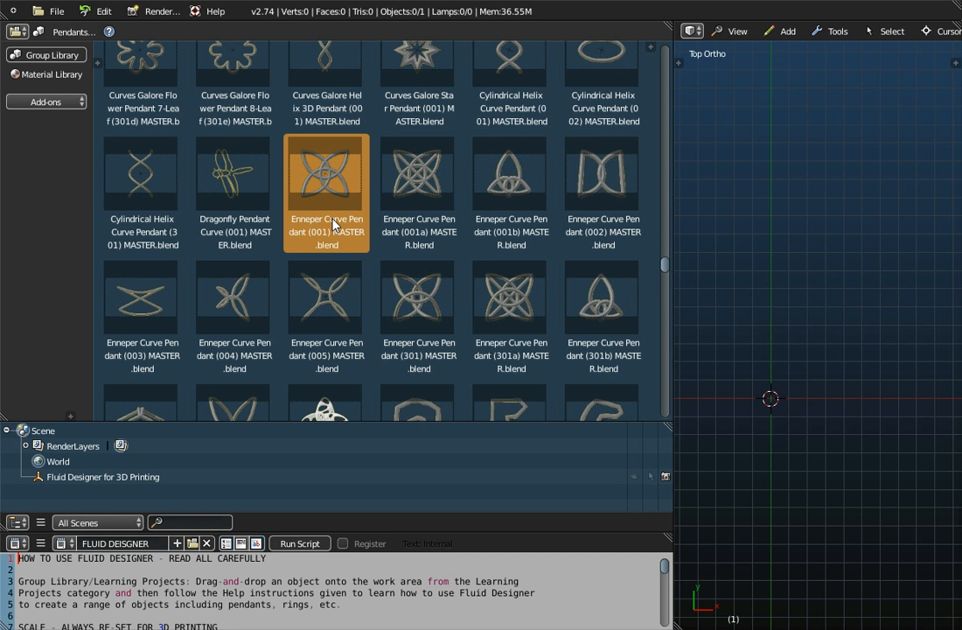
drag(335, 169, 762, 246)
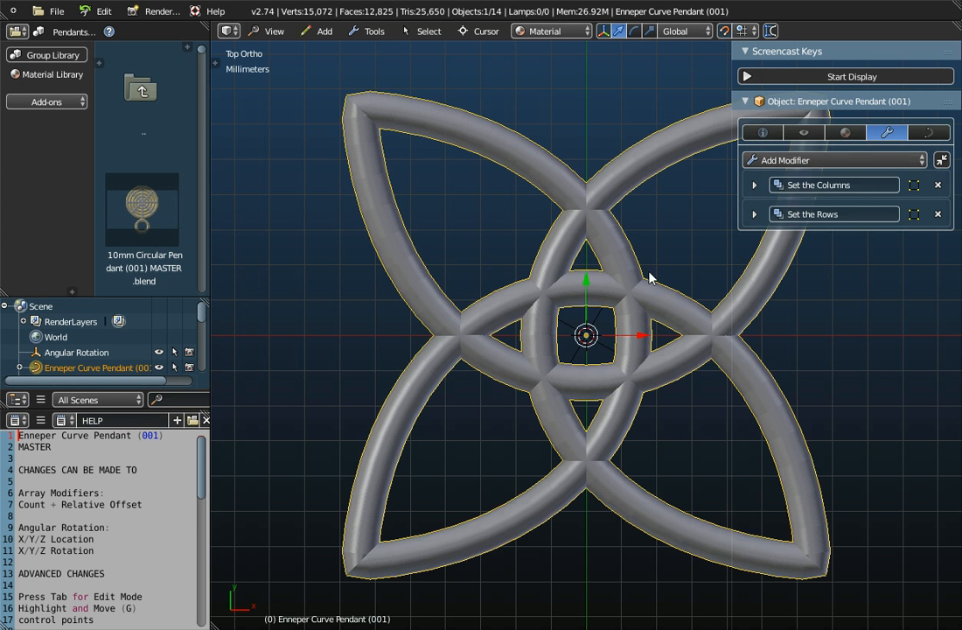
click(829, 76)
click(831, 53)
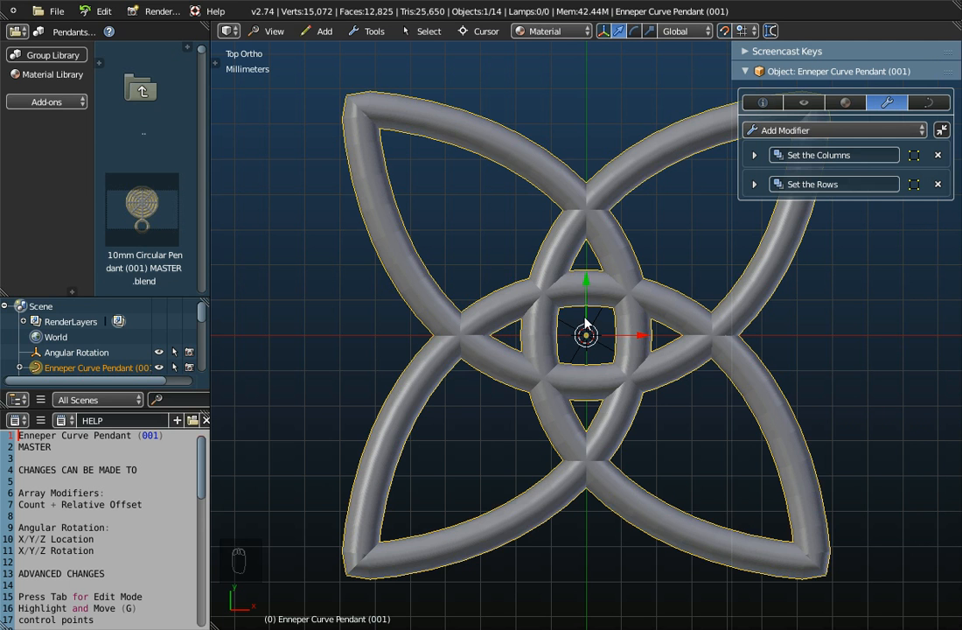
- Examine the pendant's overall dimensions and its shape in the top view
click(762, 104)
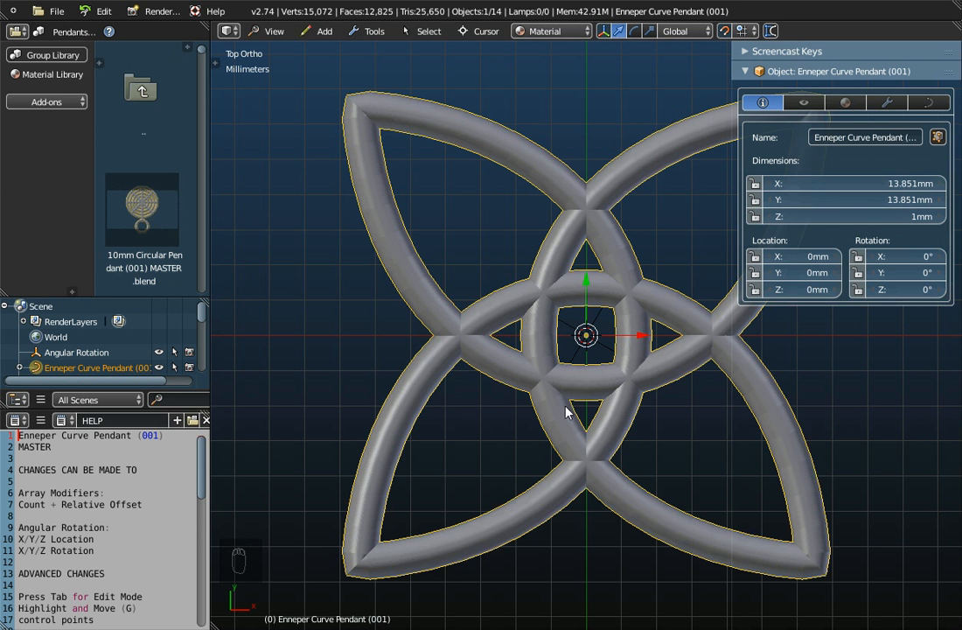
scroll(593, 420, down, 8)
scroll(593, 420, down, 5)
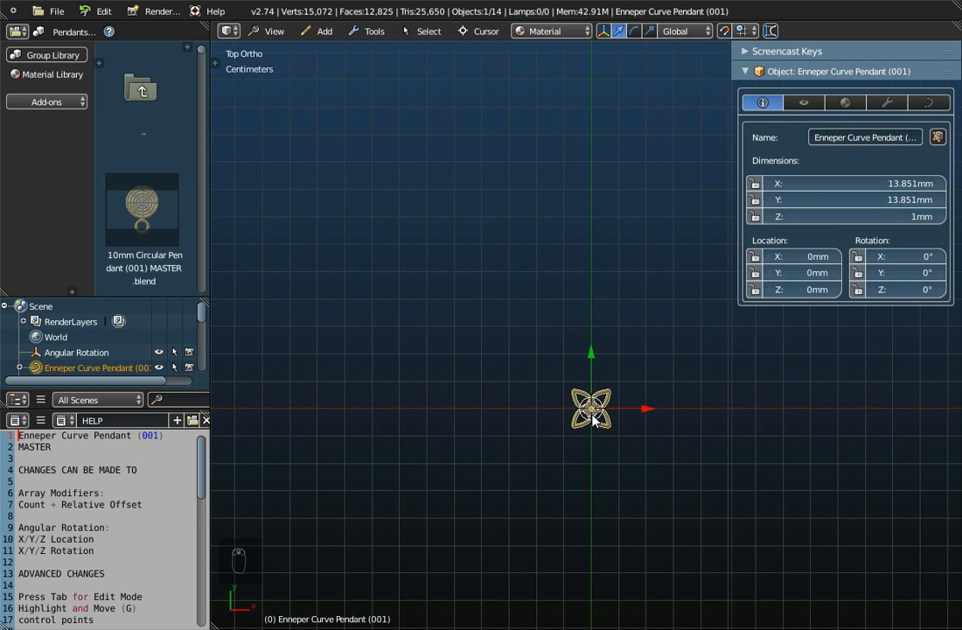
scroll(609, 420, up, 11)
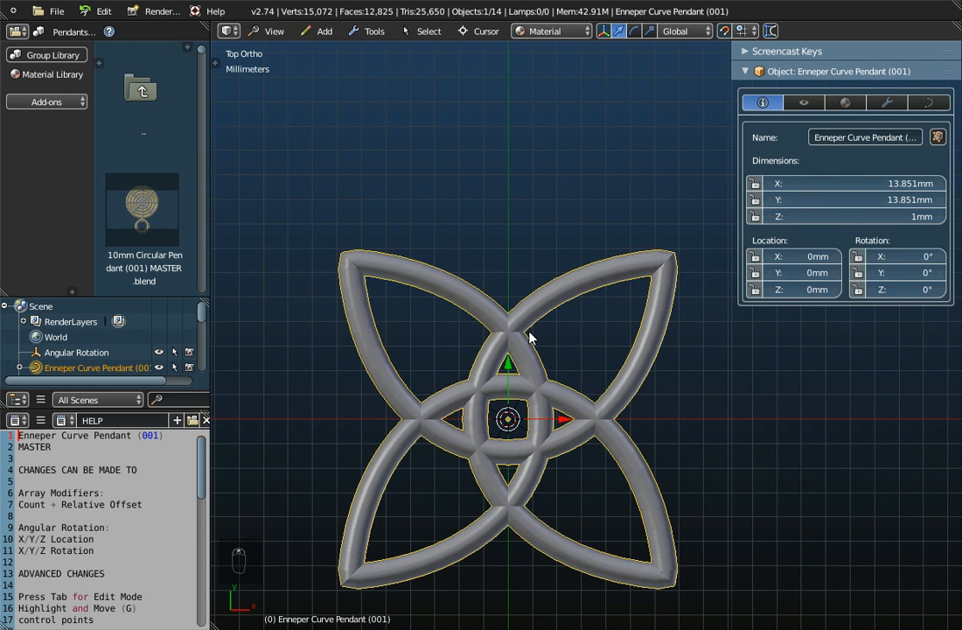
scroll(523, 338, down, 1)
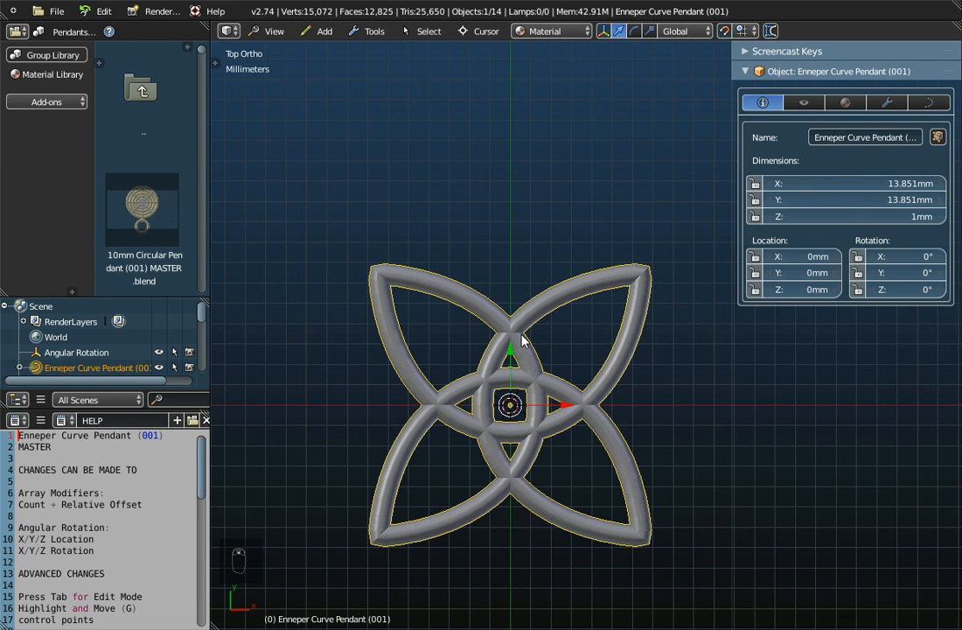
- Remove the bevel object from the pendant's curve data, widening the object properties for readability
click(931, 103)
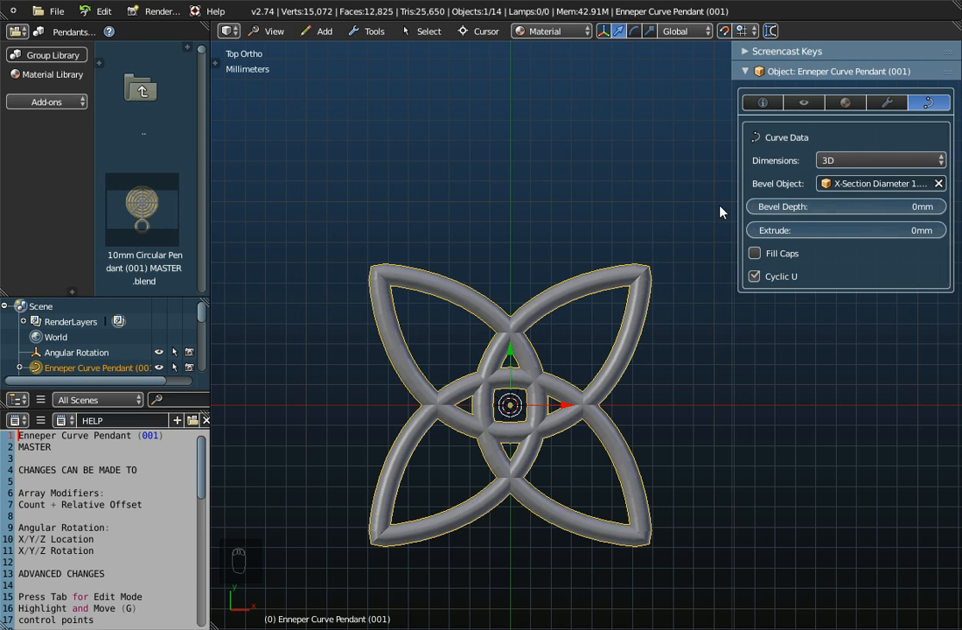
drag(730, 204, 684, 203)
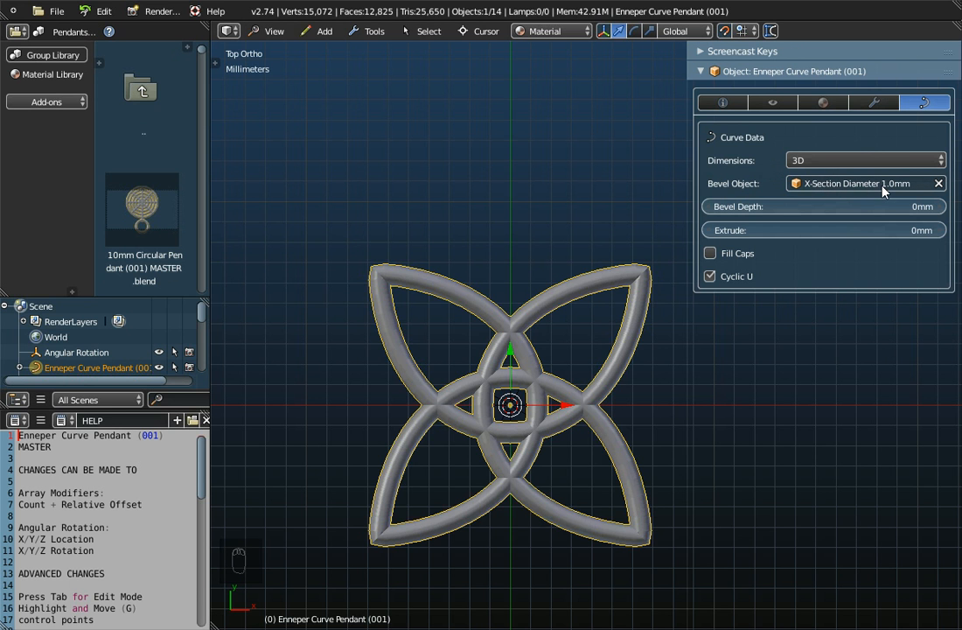
click(939, 183)
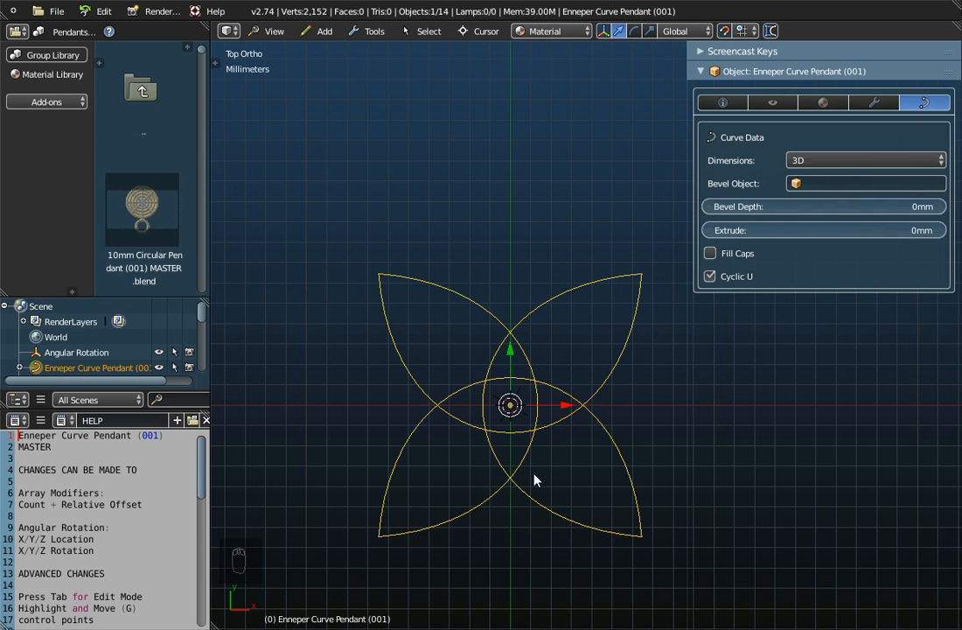
- Inspect individual control points along the pendant's curve in Edit Mode and return to Object Mode
scroll(539, 498, up, 3)
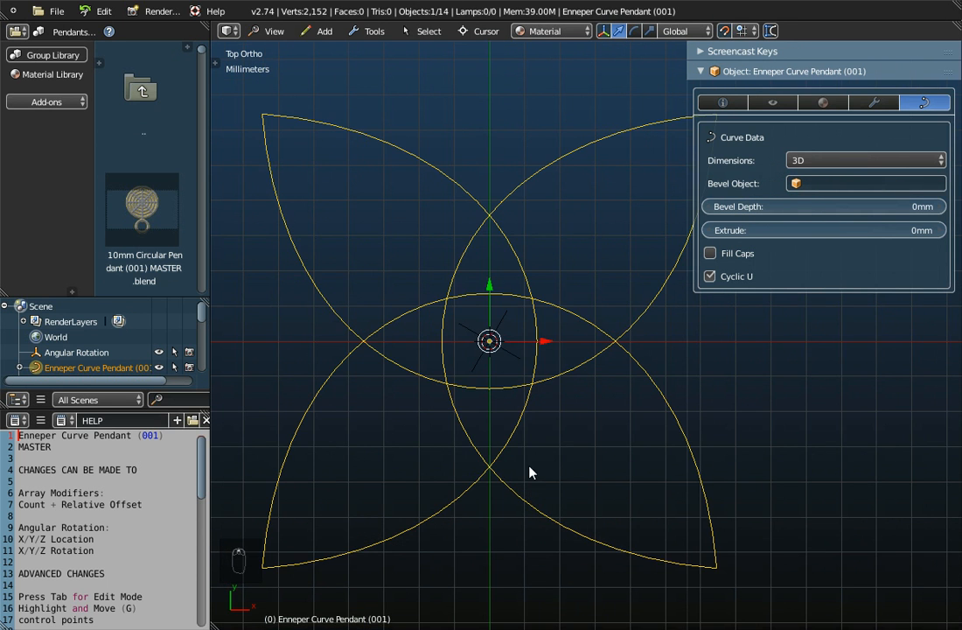
scroll(511, 438, up, 1)
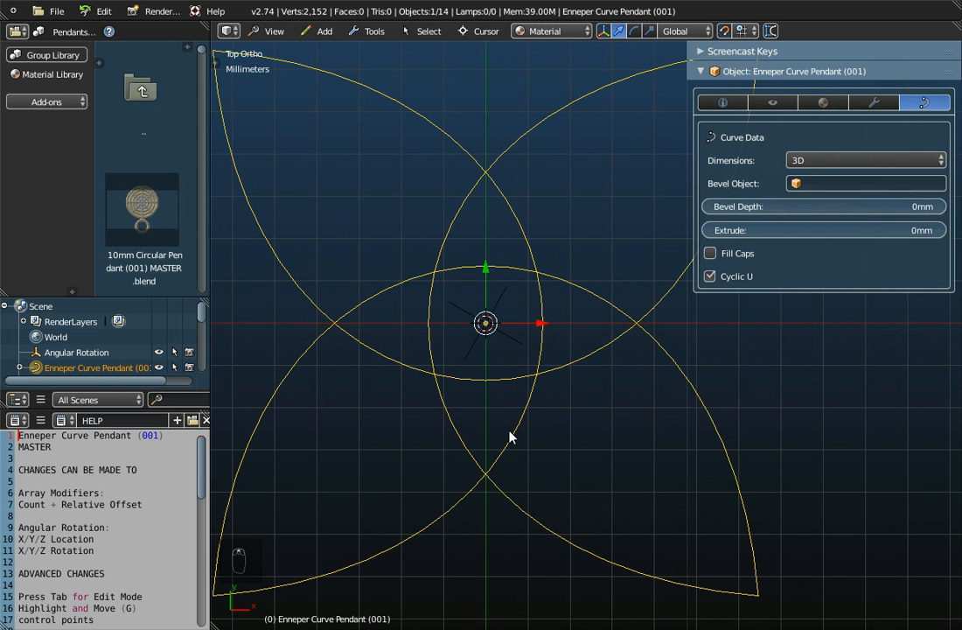
key(Tab)
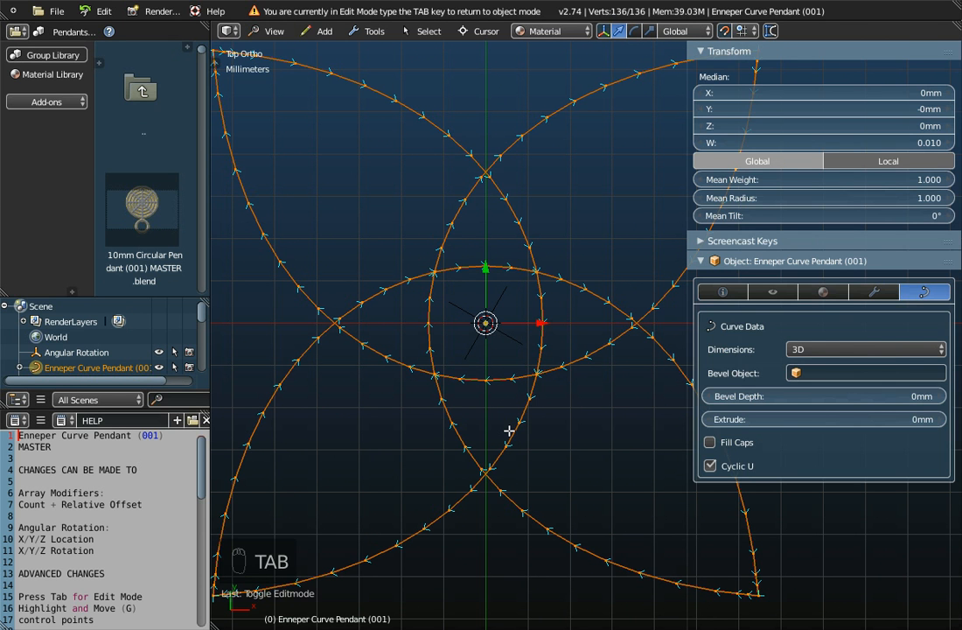
right_click(518, 426)
right_click(526, 394)
right_click(543, 323)
right_click(516, 217)
right_click(491, 177)
scroll(523, 311, down, 3)
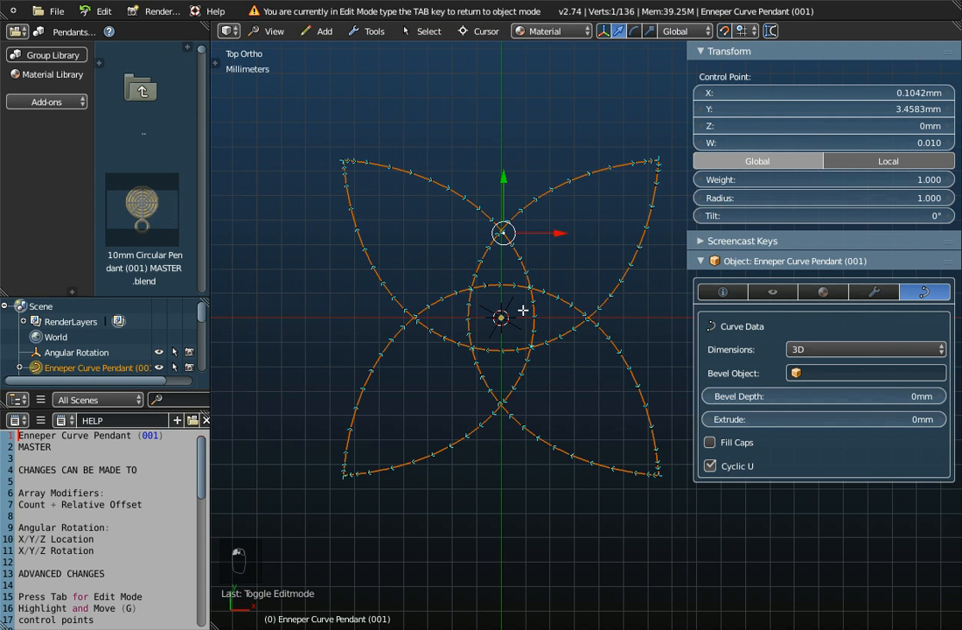
key(a)
key(Tab)
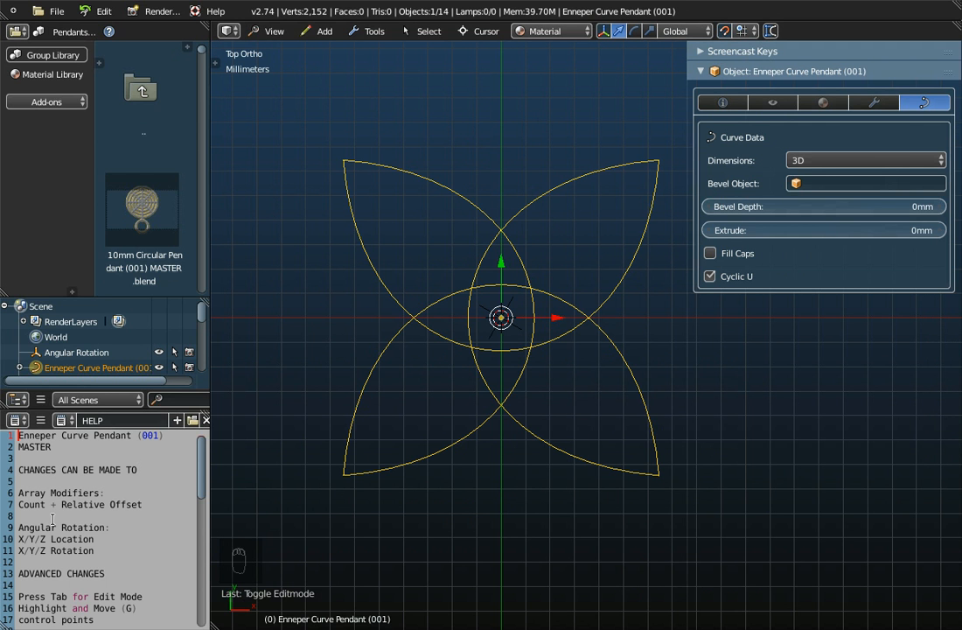
- Read the help notes on creating the curve from scratch and look through the available Math Function meshes
scroll(53, 518, down, 6)
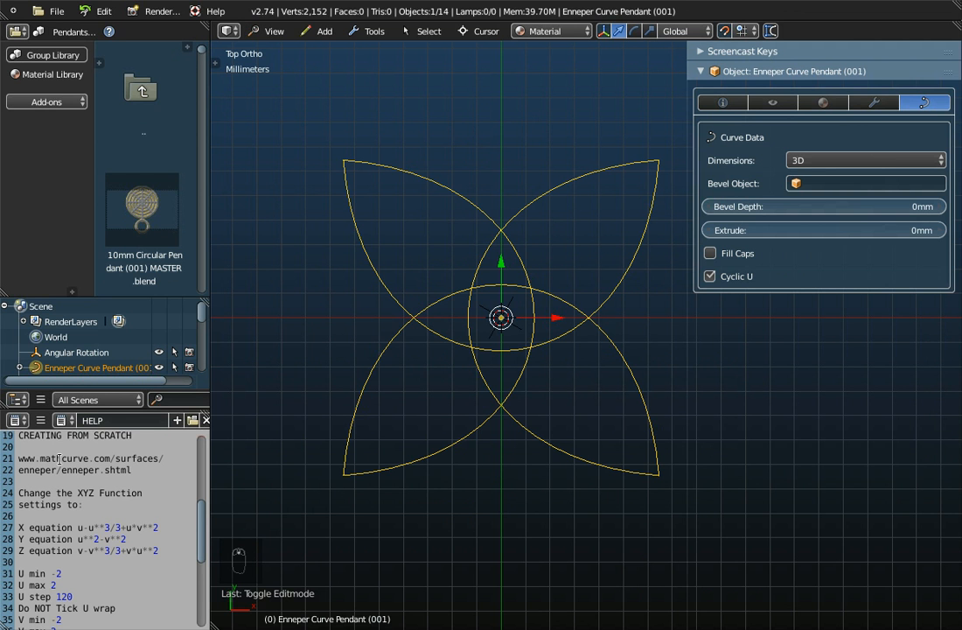
scroll(57, 473, down, 1)
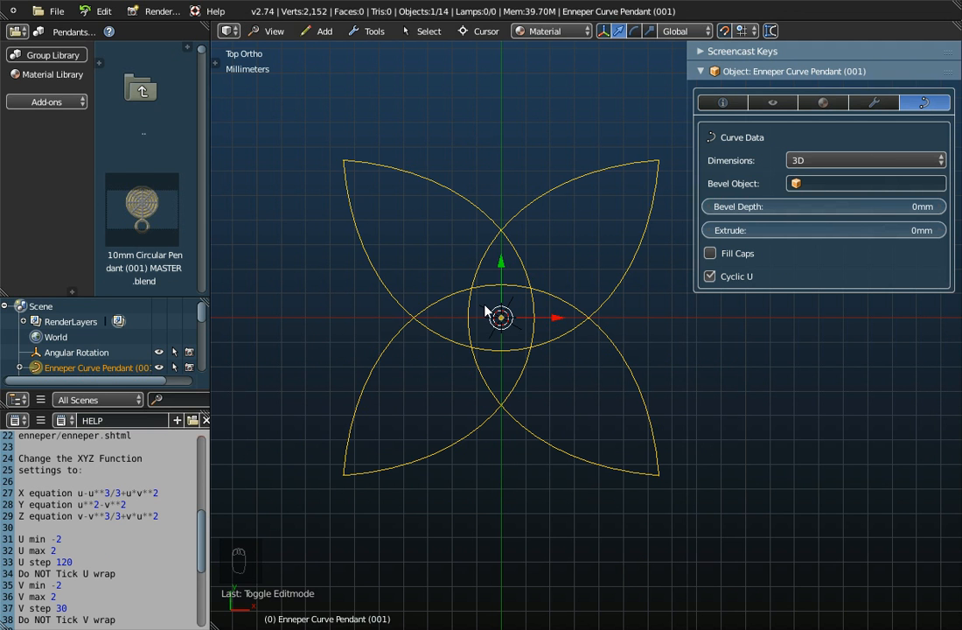
click(319, 32)
mouse_move(328, 55)
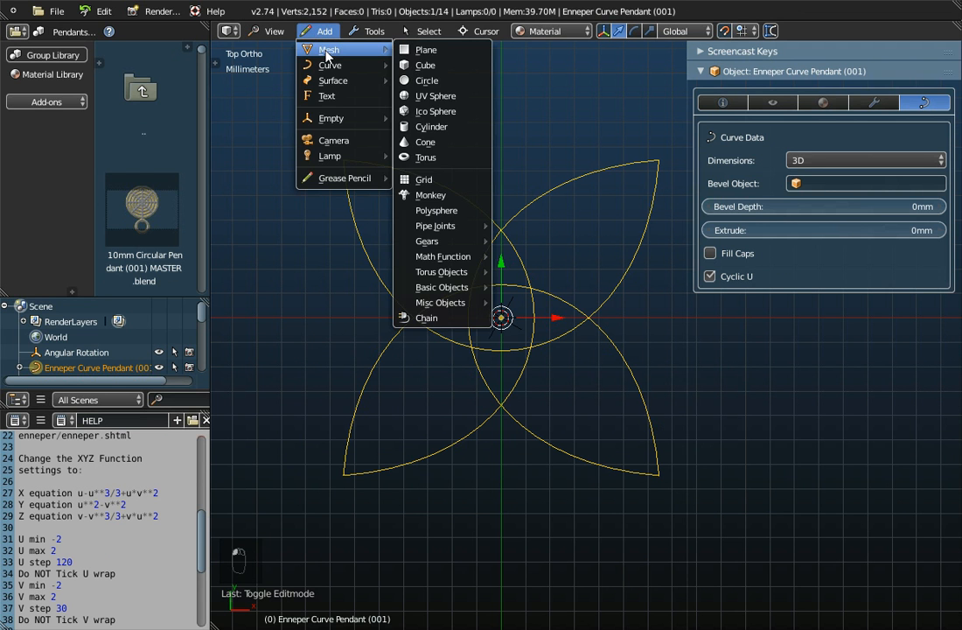
mouse_move(454, 256)
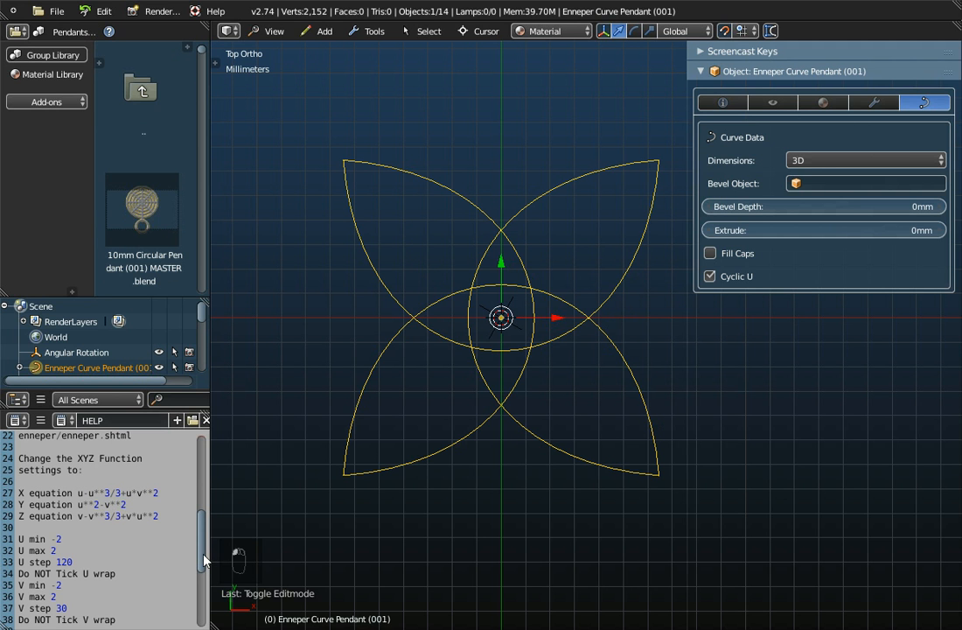
drag(203, 560, 178, 390)
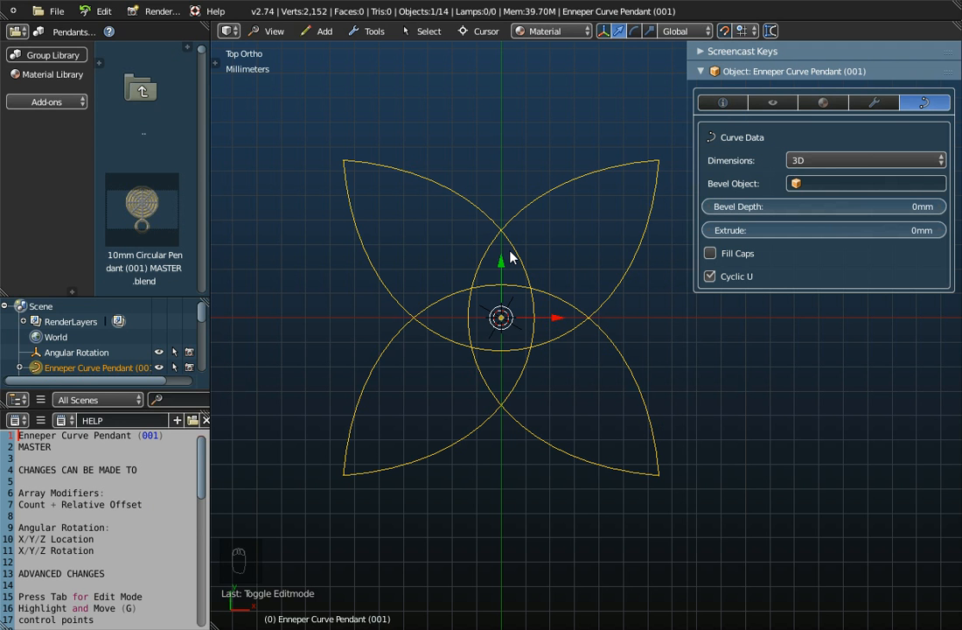
- Assign X-Section Diameter 1.0mm as the bevel object of the pendant's curve
click(844, 183)
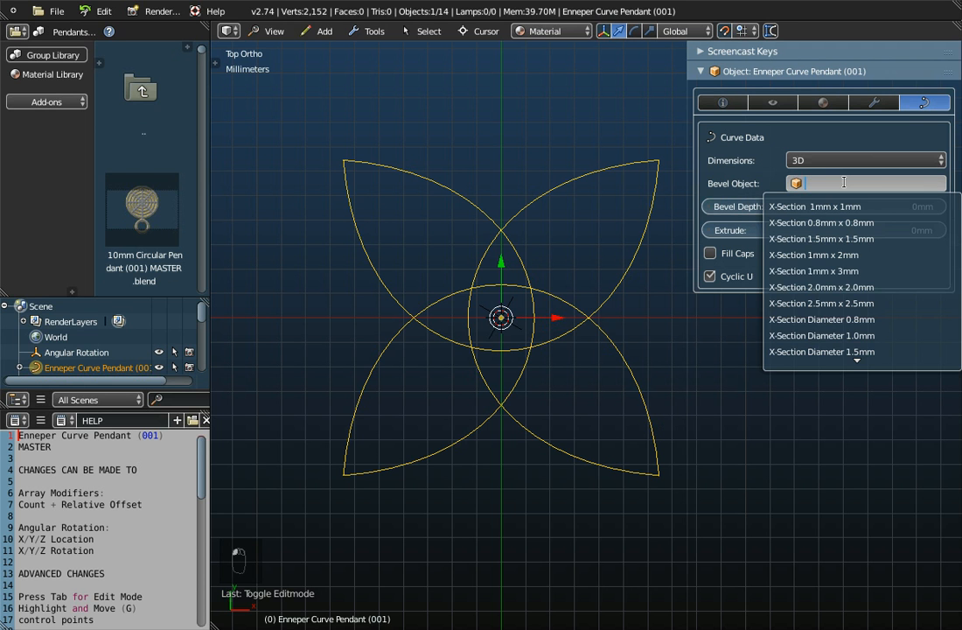
click(839, 335)
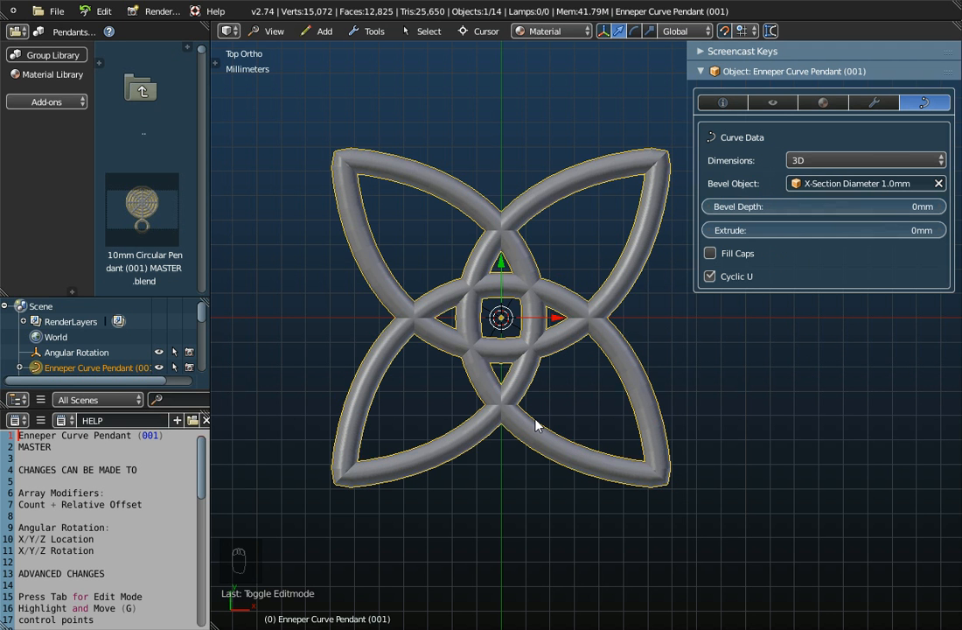
- Examine the beveled pendant from a tilted angle and return to the top view
scroll(537, 425, down, 2)
middle_drag(539, 428, 553, 451)
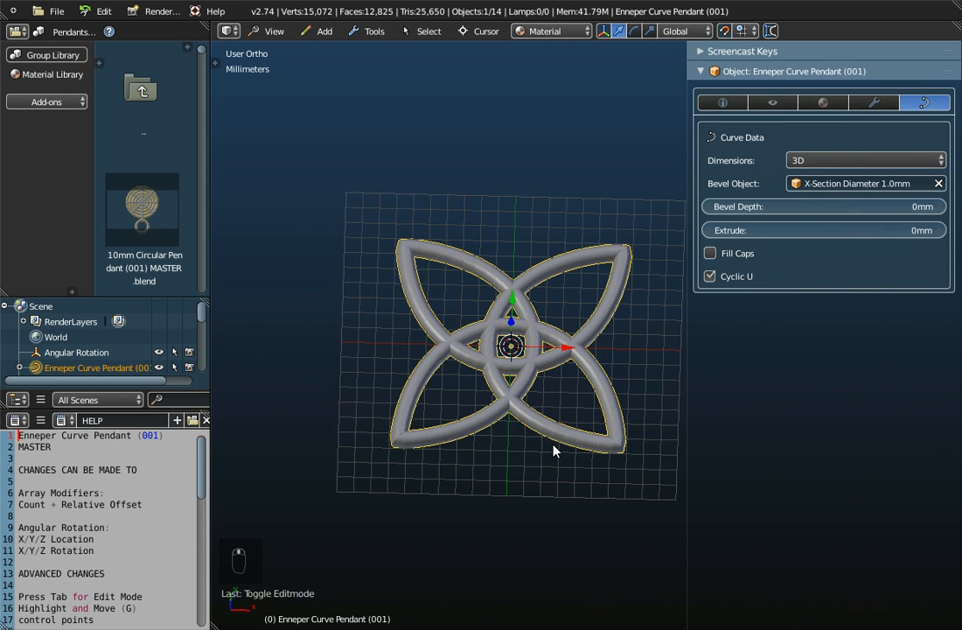
scroll(556, 403, up, 2)
scroll(556, 399, down, 1)
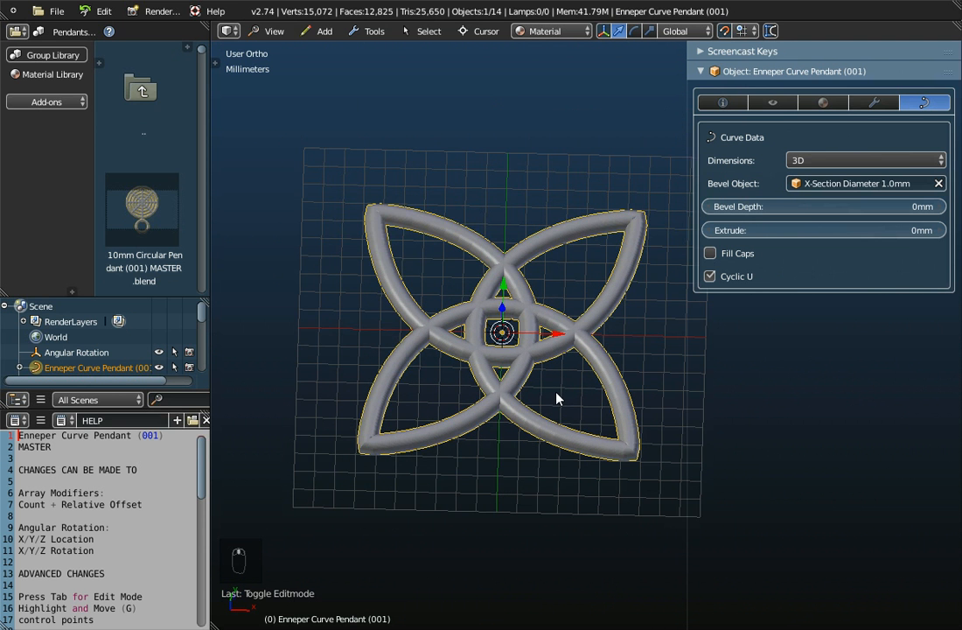
middle_drag(557, 399, 554, 423)
click(272, 31)
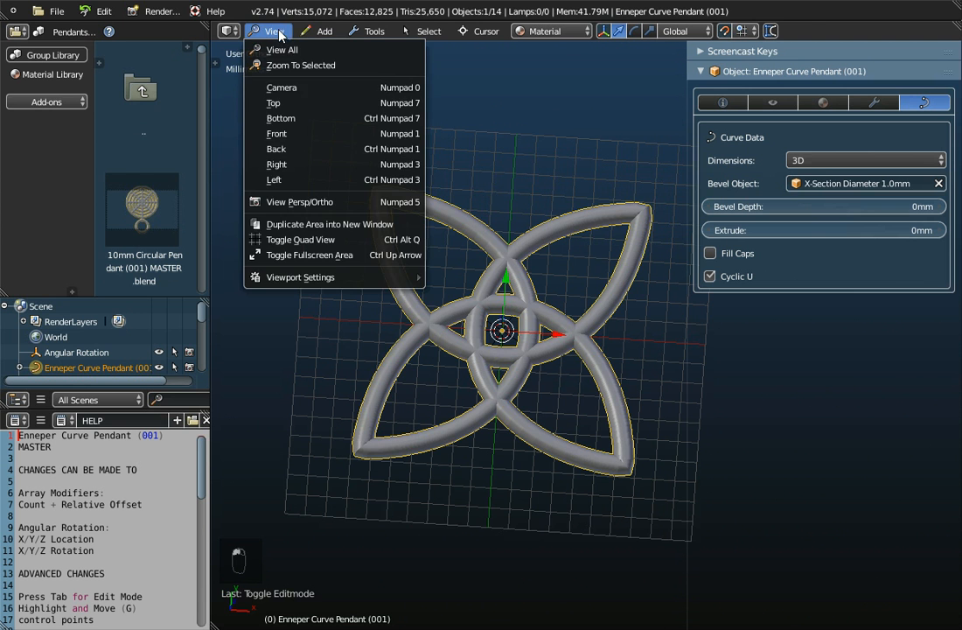
click(274, 103)
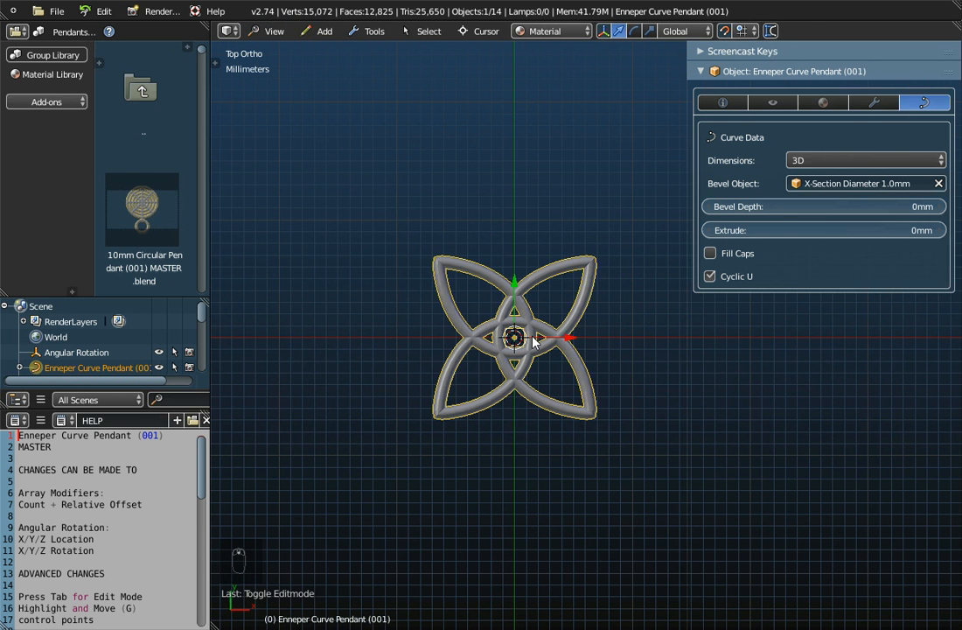
scroll(533, 341, down, 1)
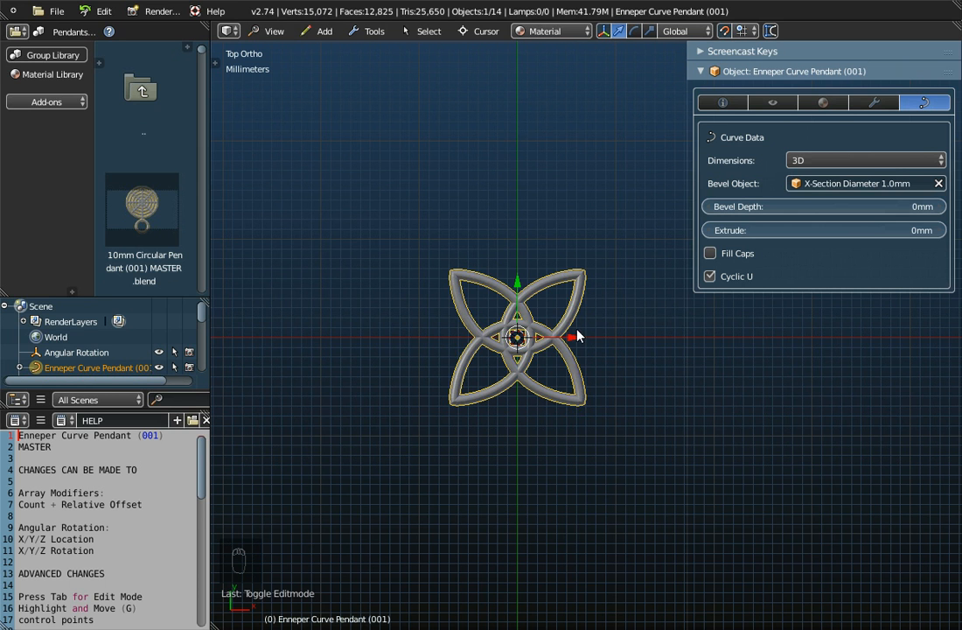
- Set the count of the pendant's Set the Rows array modifier to 3
click(866, 103)
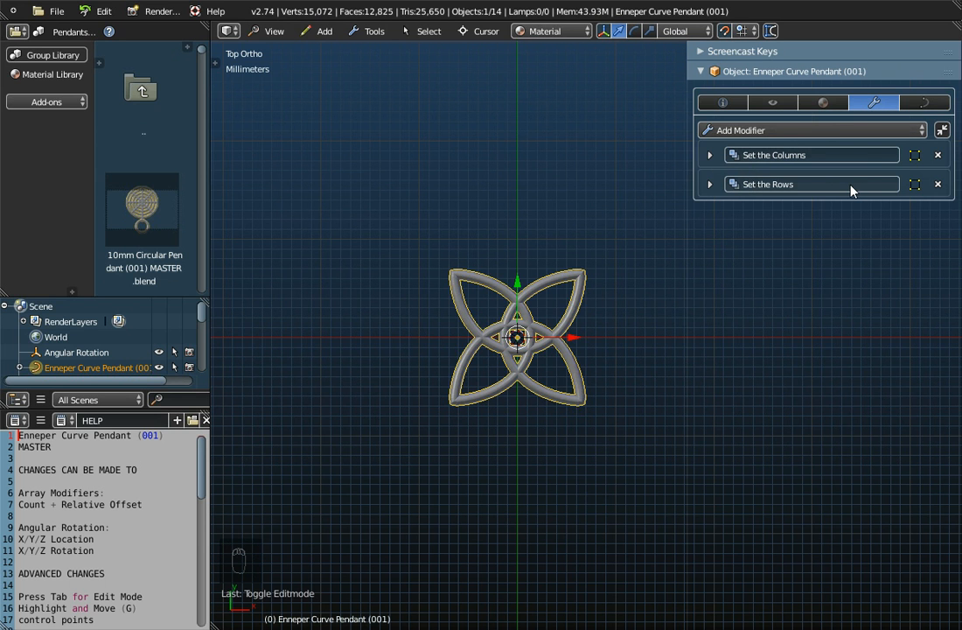
click(723, 130)
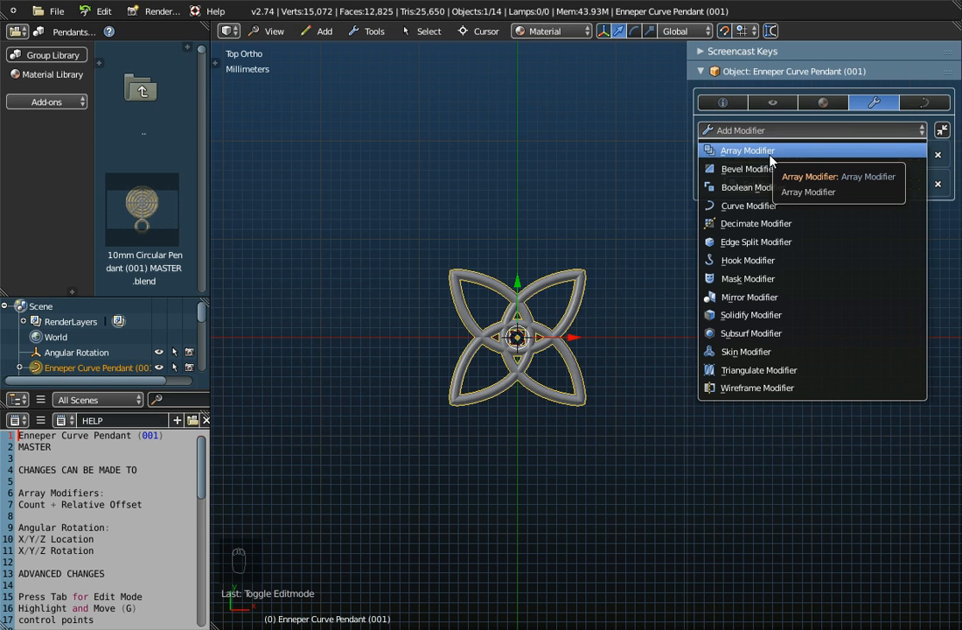
key(Escape)
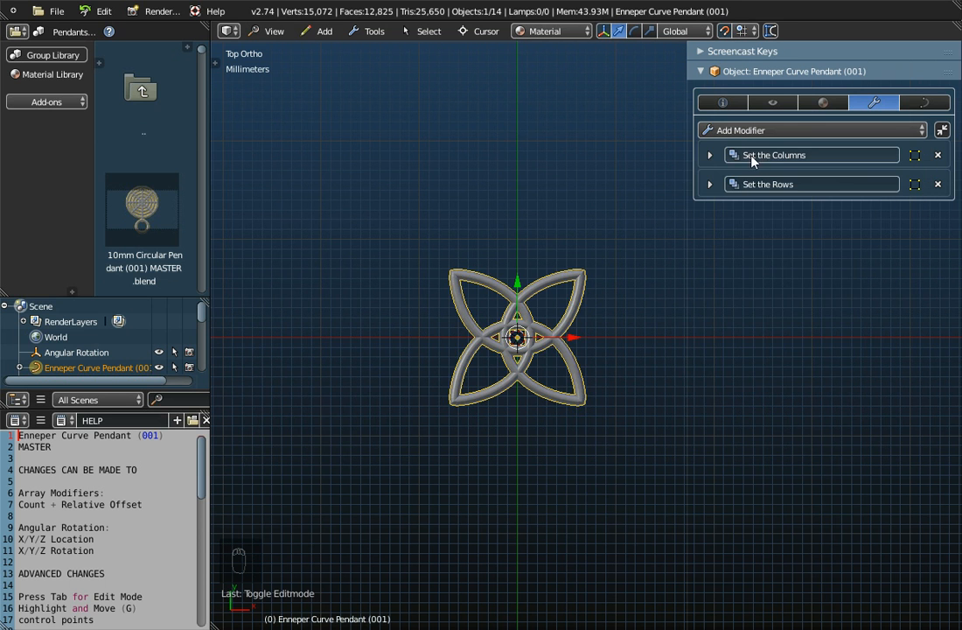
click(710, 184)
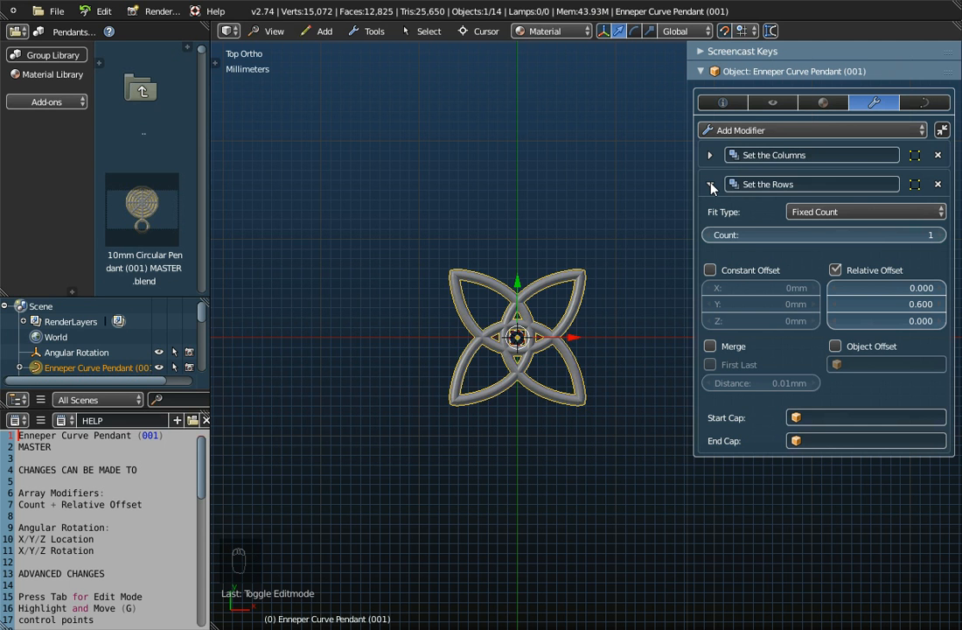
click(940, 235)
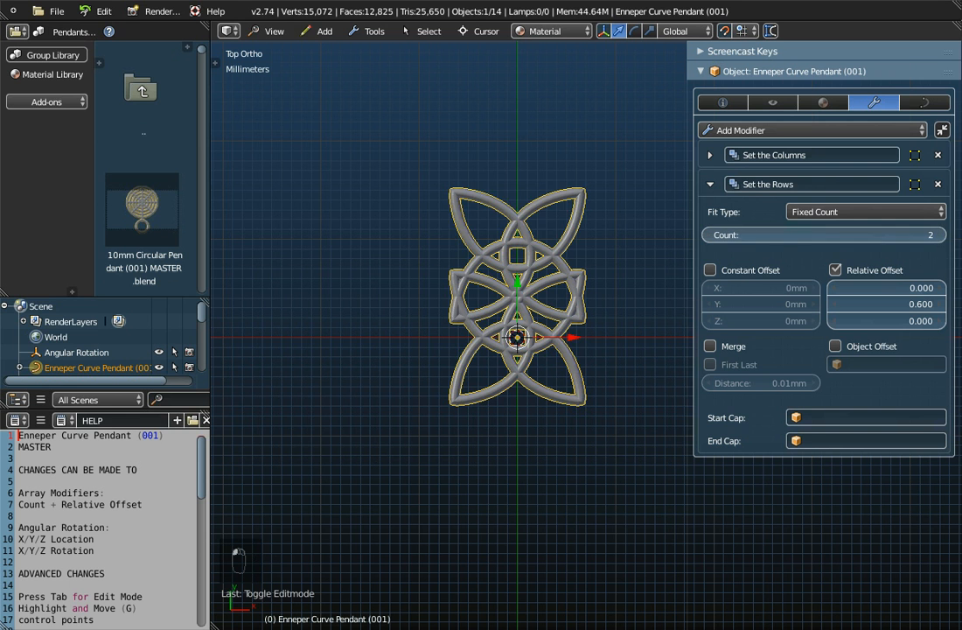
click(941, 235)
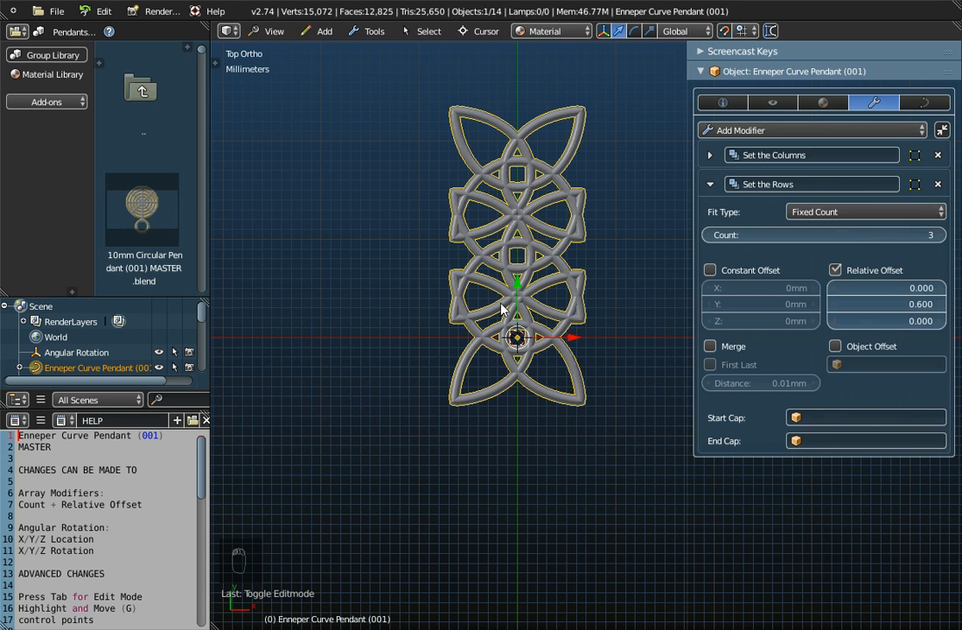
- Check the overall dimensions of the pendant with its repeated rows
scroll(545, 230, down, 1)
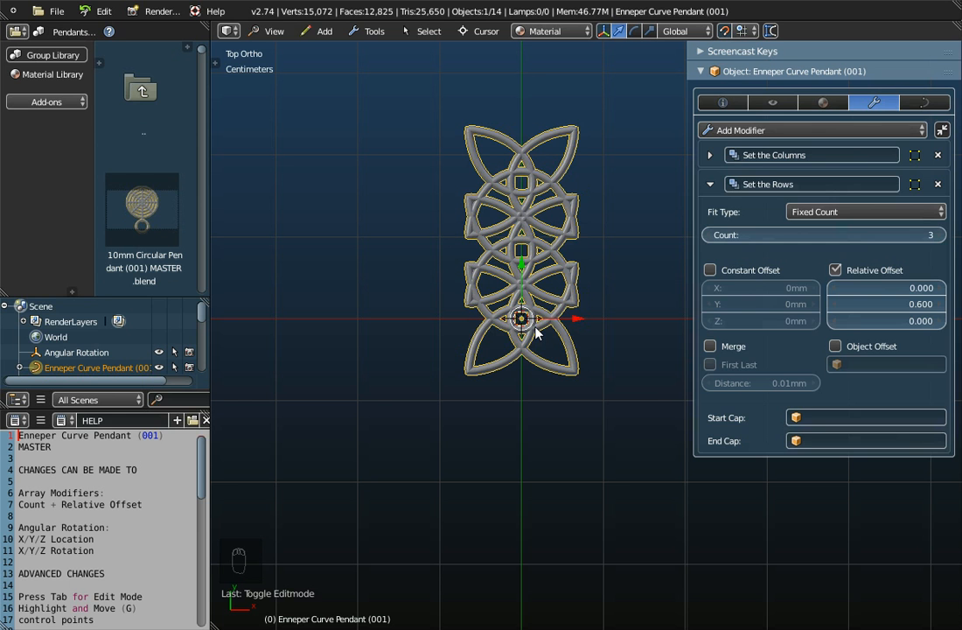
click(719, 103)
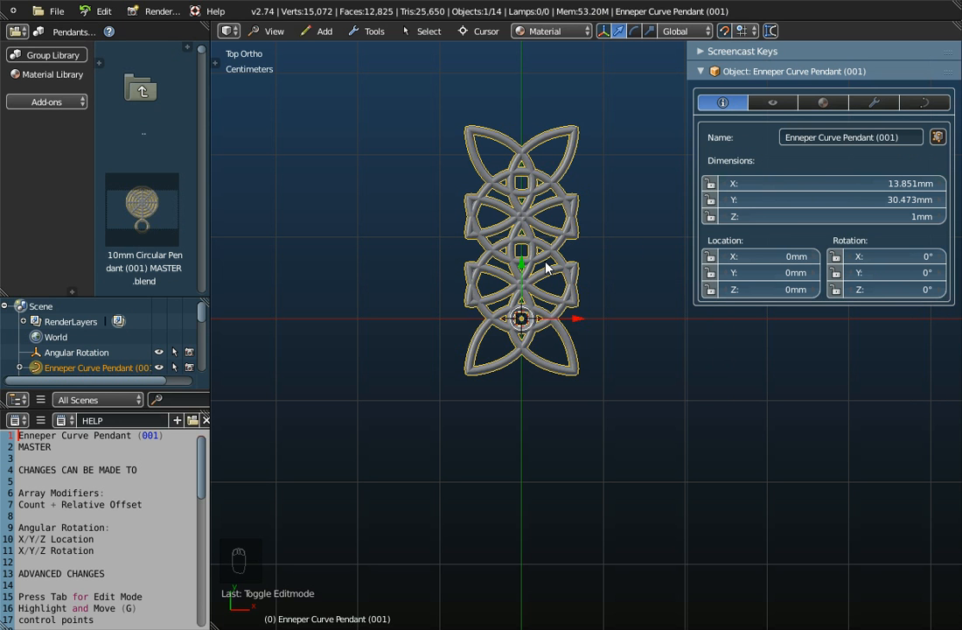
- Reduce the Y relative offset of the pendant's Set the Rows array modifier to 0.200
scroll(523, 208, down, 4)
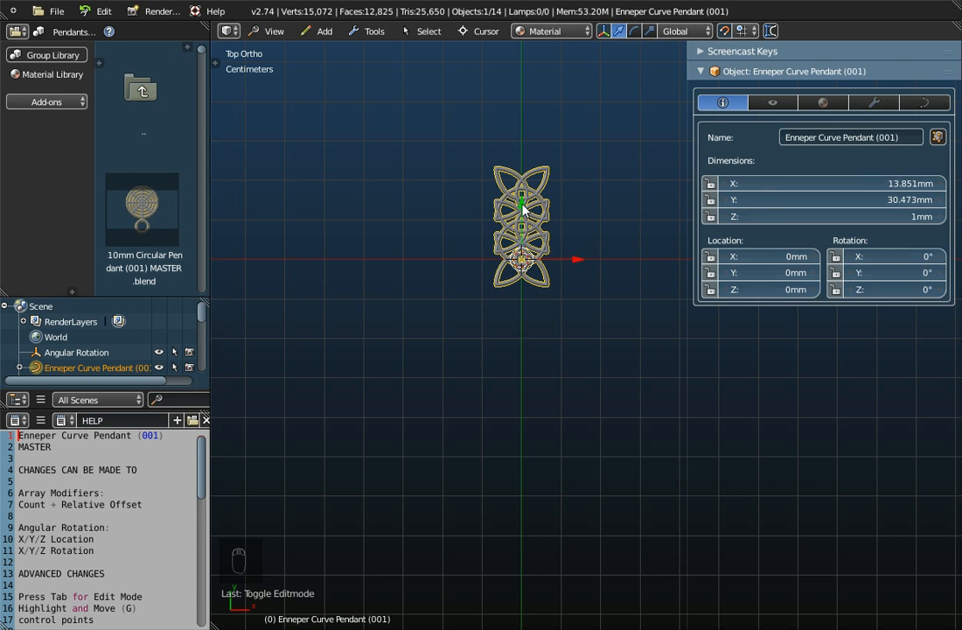
scroll(522, 208, up, 5)
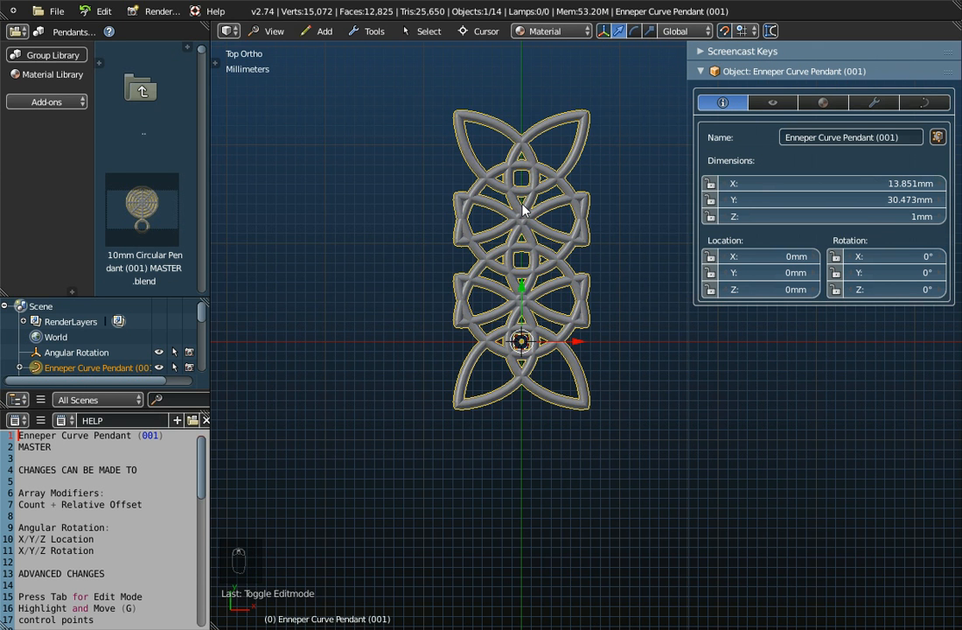
scroll(523, 208, up, 2)
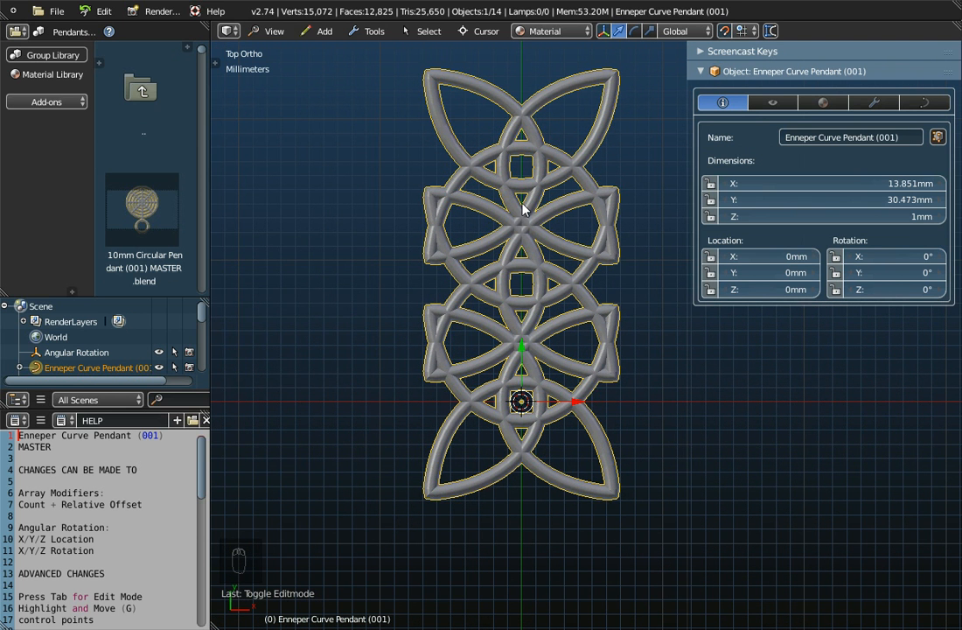
click(882, 103)
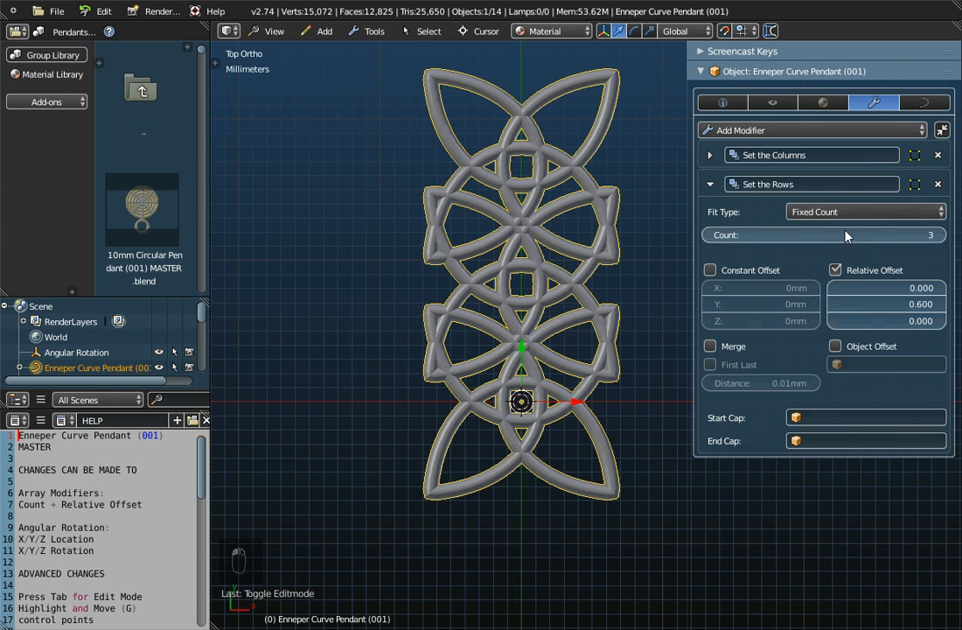
scroll(559, 235, down, 1)
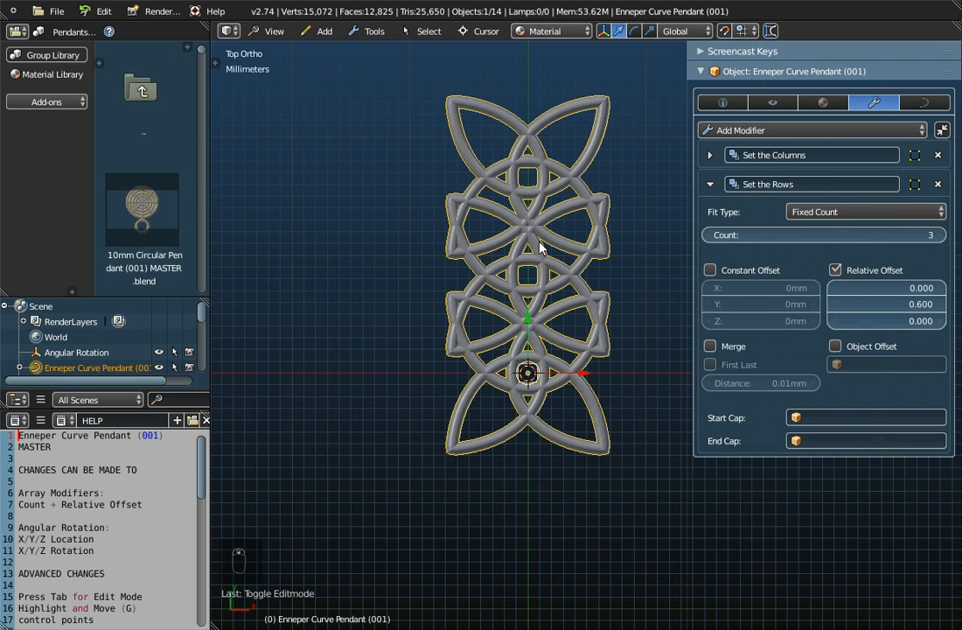
click(833, 305)
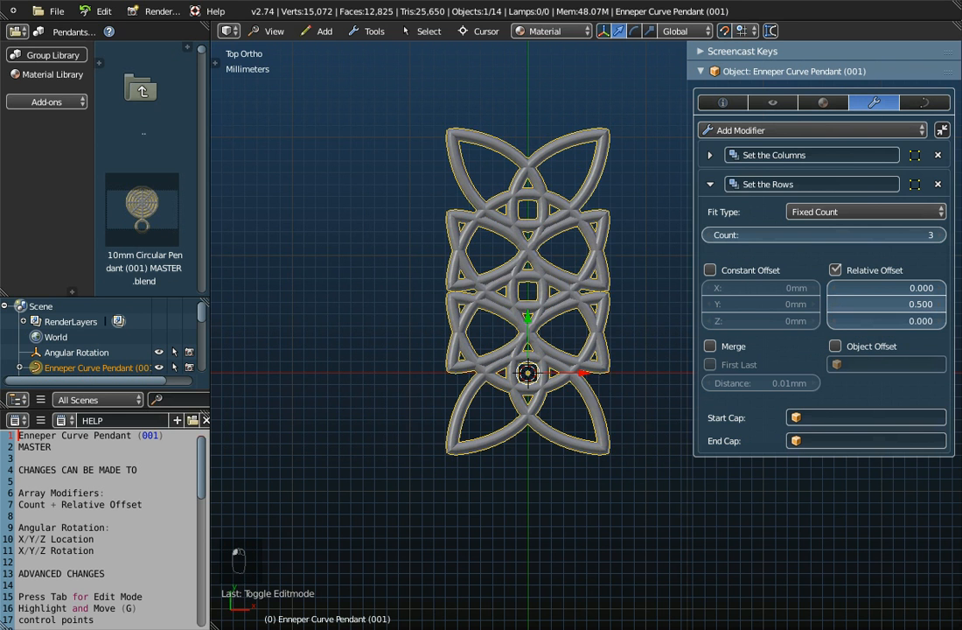
click(833, 305)
click(834, 304)
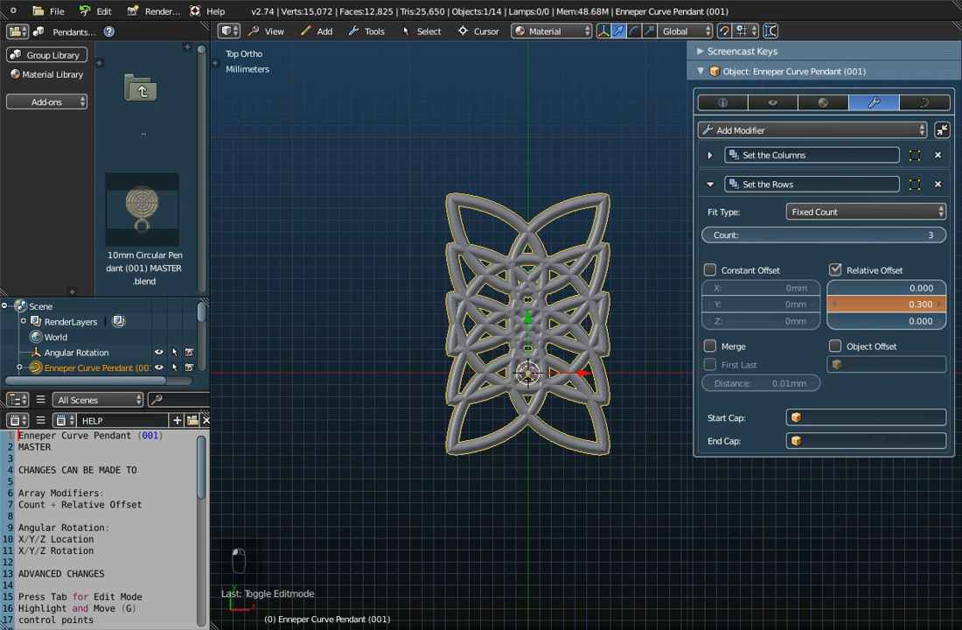
click(834, 304)
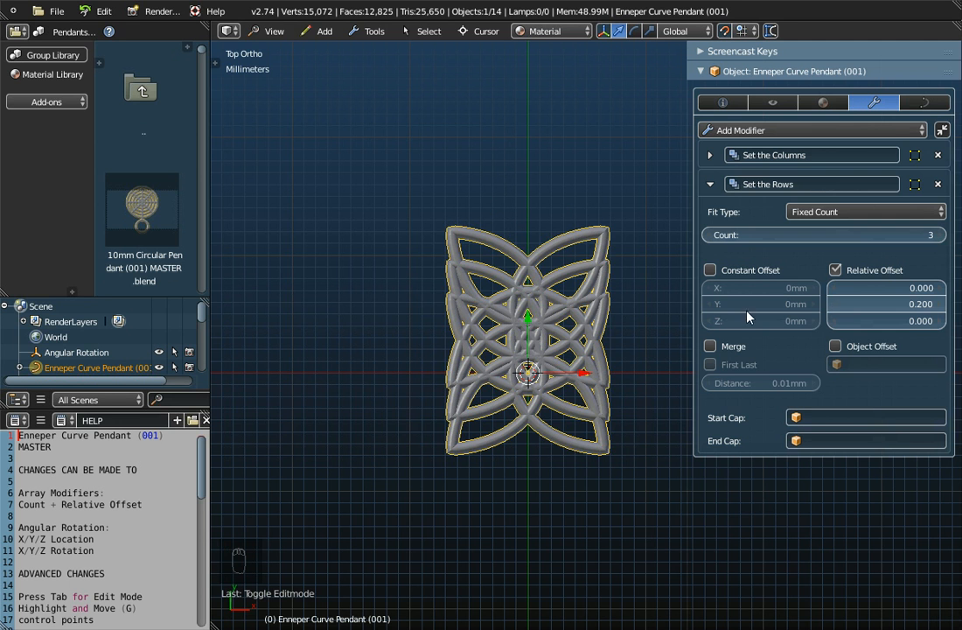
- Raise the Y relative offset of Set the Rows to 1.000 and examine the joint between adjacent rows up close
click(940, 304)
click(941, 304)
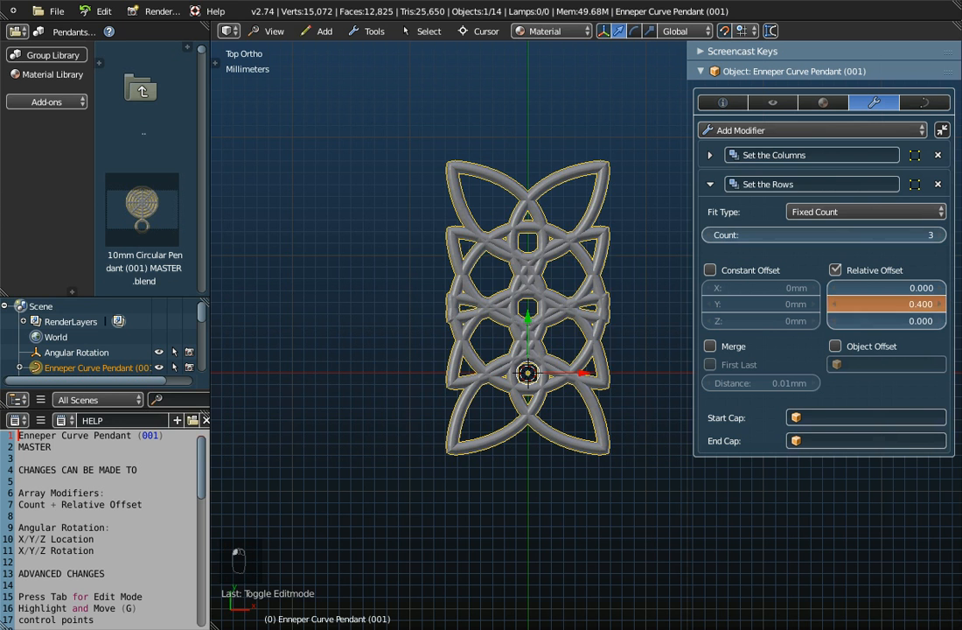
click(941, 304)
click(941, 304)
click(941, 304)
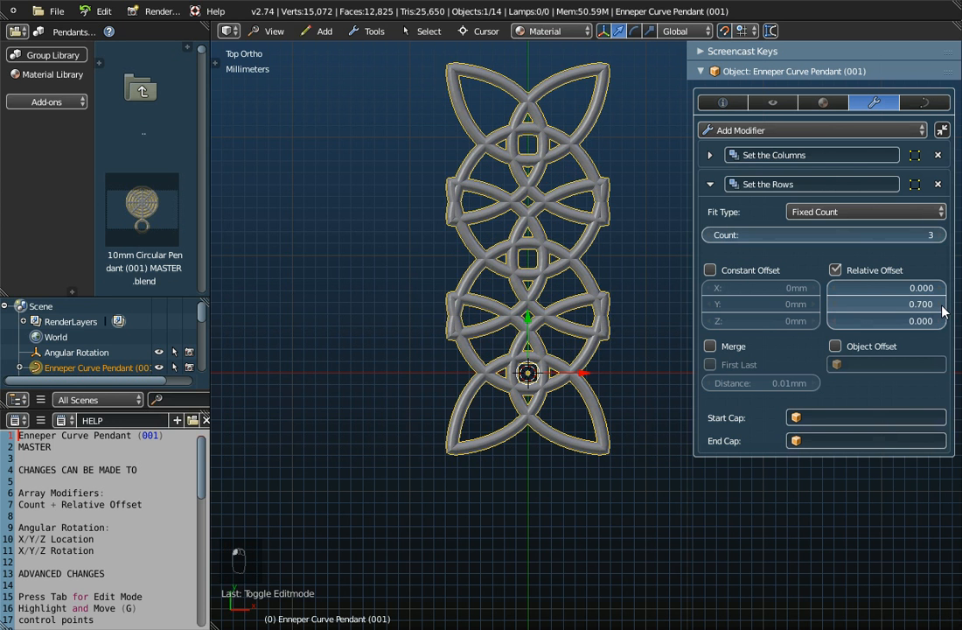
click(941, 304)
click(941, 304)
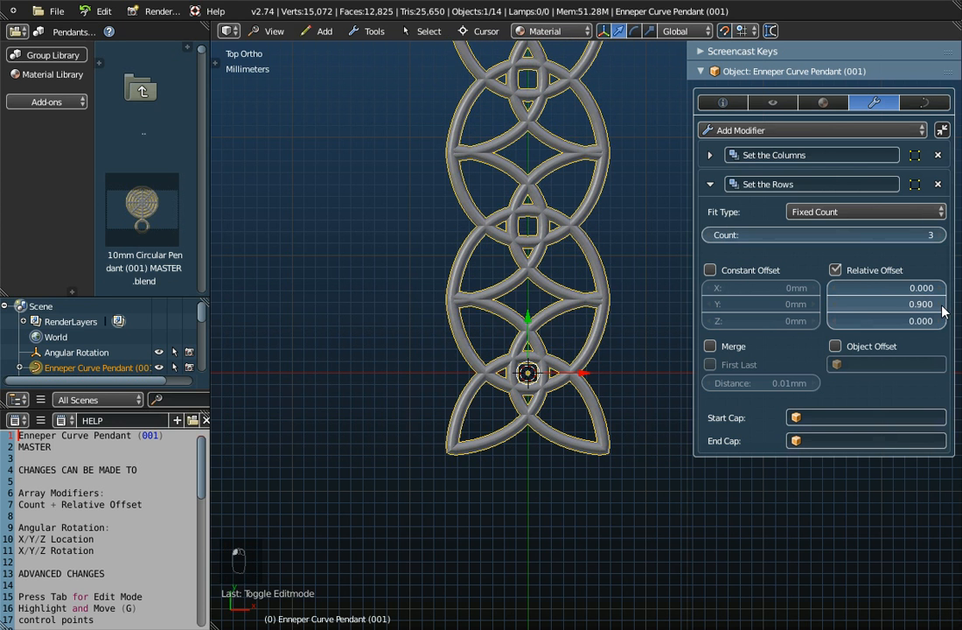
click(941, 304)
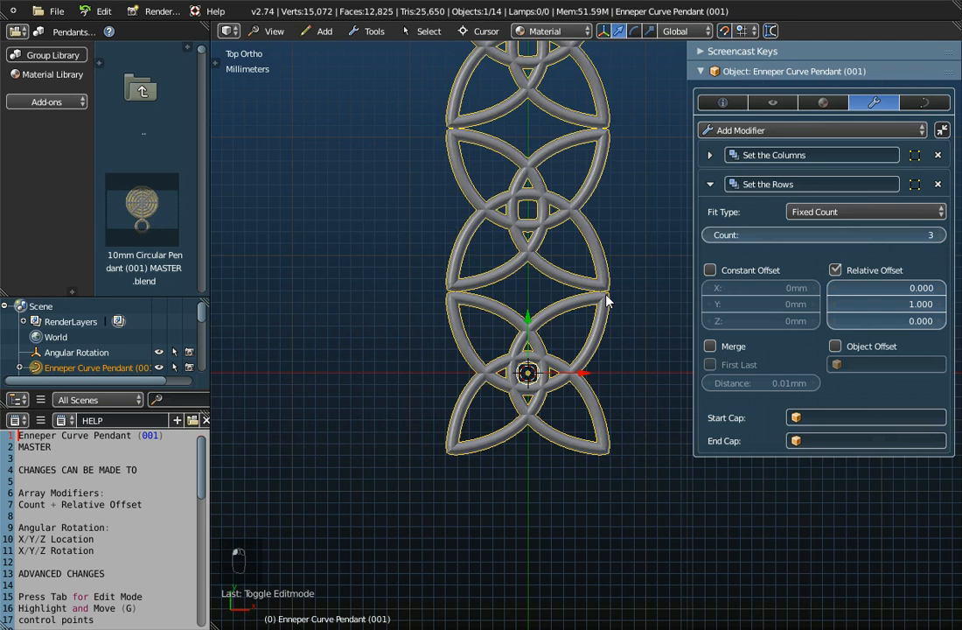
scroll(608, 294, down, 2)
scroll(607, 289, up, 7)
scroll(608, 283, up, 1)
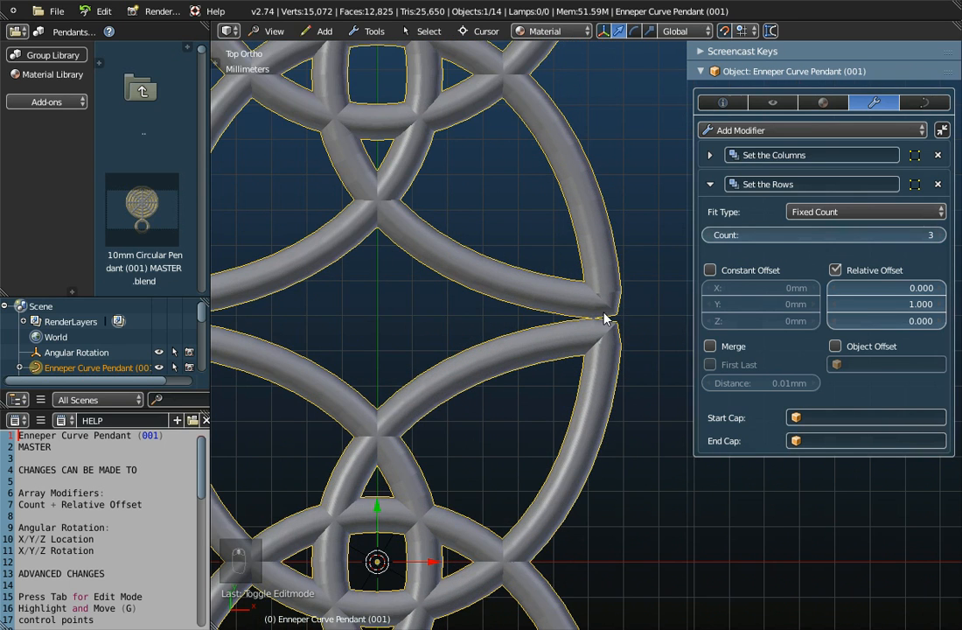
scroll(593, 319, down, 1)
scroll(592, 318, down, 6)
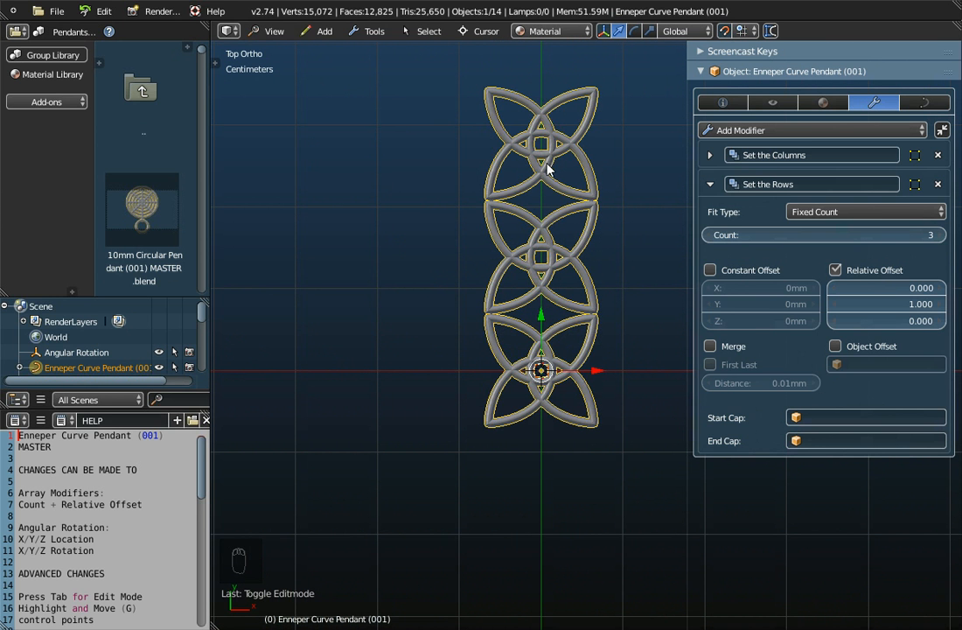
- Increase the Y relative offset of Set the Rows to 1.300 so the repeated pendants separate
click(942, 305)
click(942, 305)
click(942, 305)
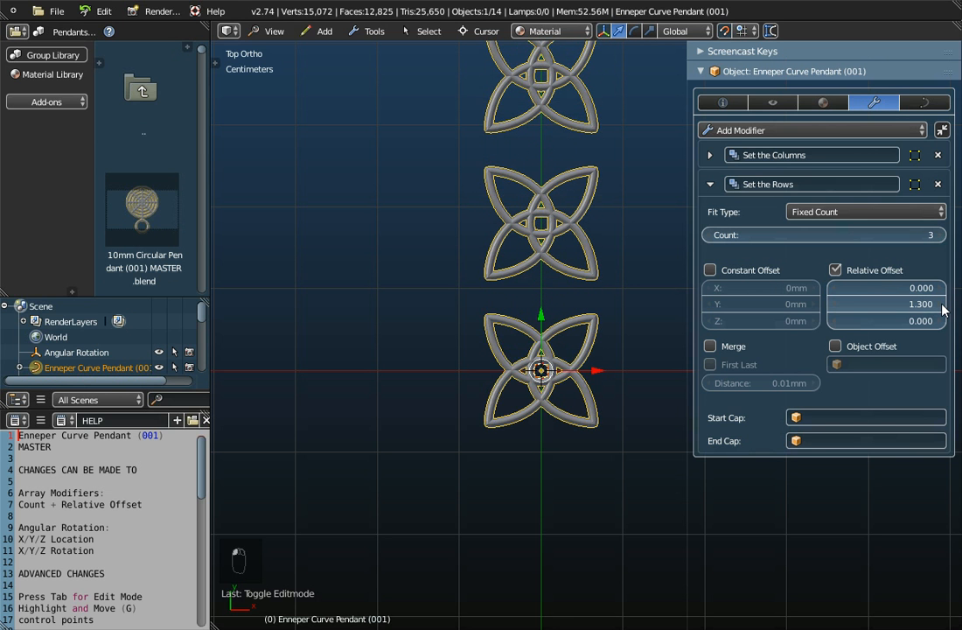
- Set the Y relative offset of the Set the Rows modifier to 0.700
click(832, 304)
click(831, 304)
click(832, 306)
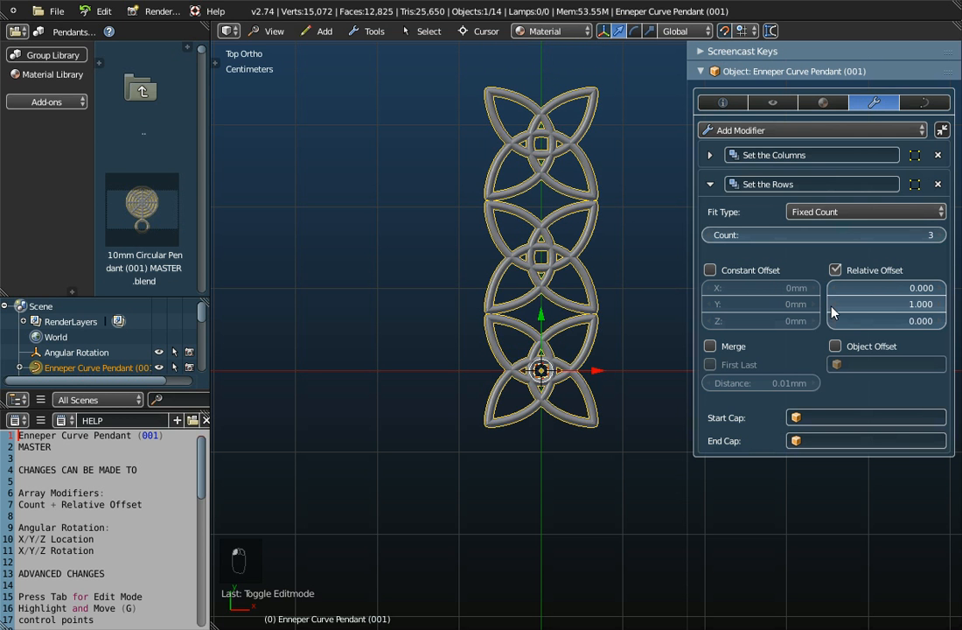
click(832, 305)
click(831, 305)
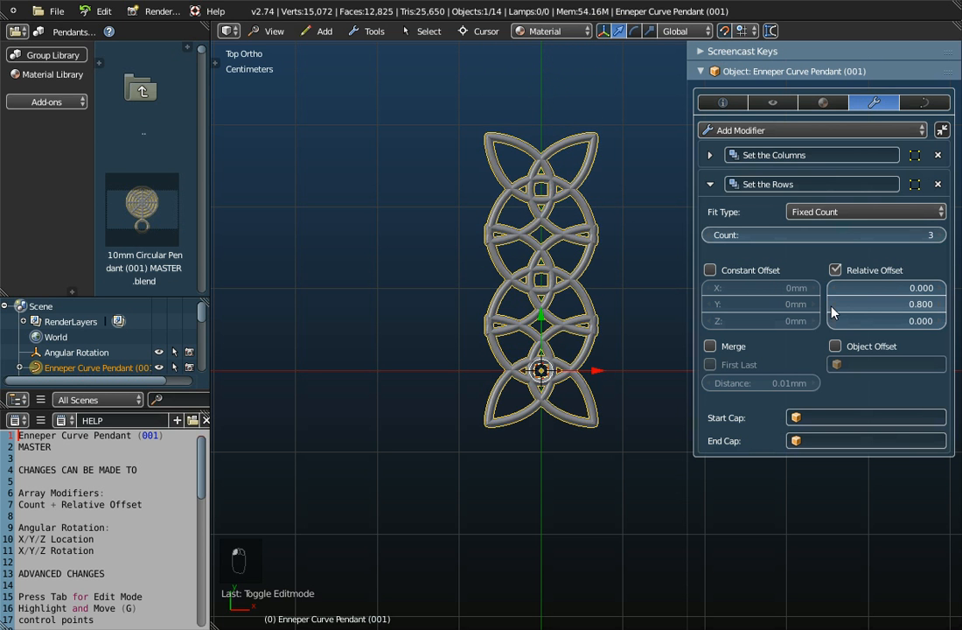
click(832, 305)
- Set the count of the Set the Rows array modifier to 1
scroll(567, 219, up, 1)
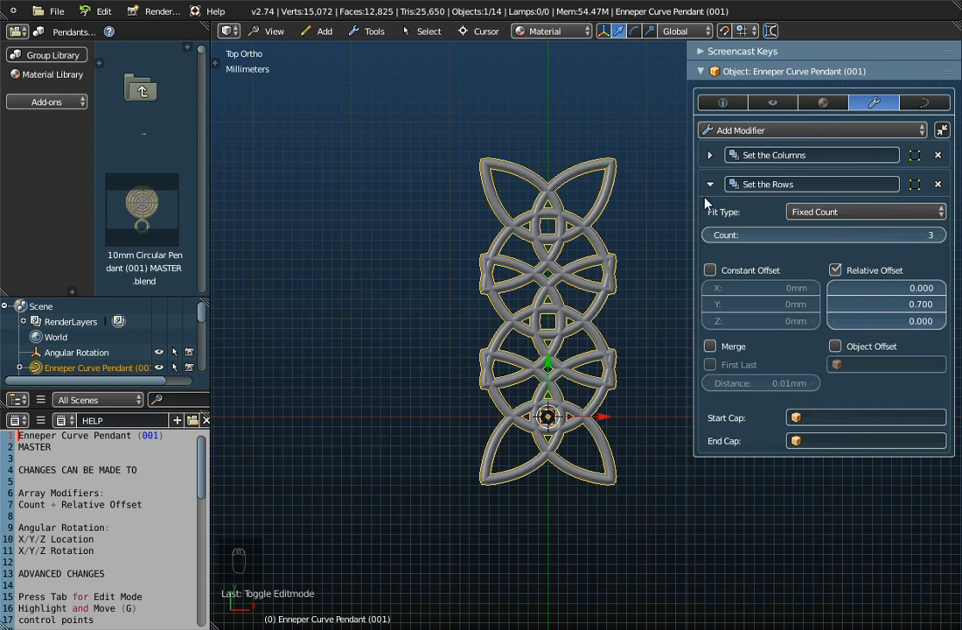
click(707, 236)
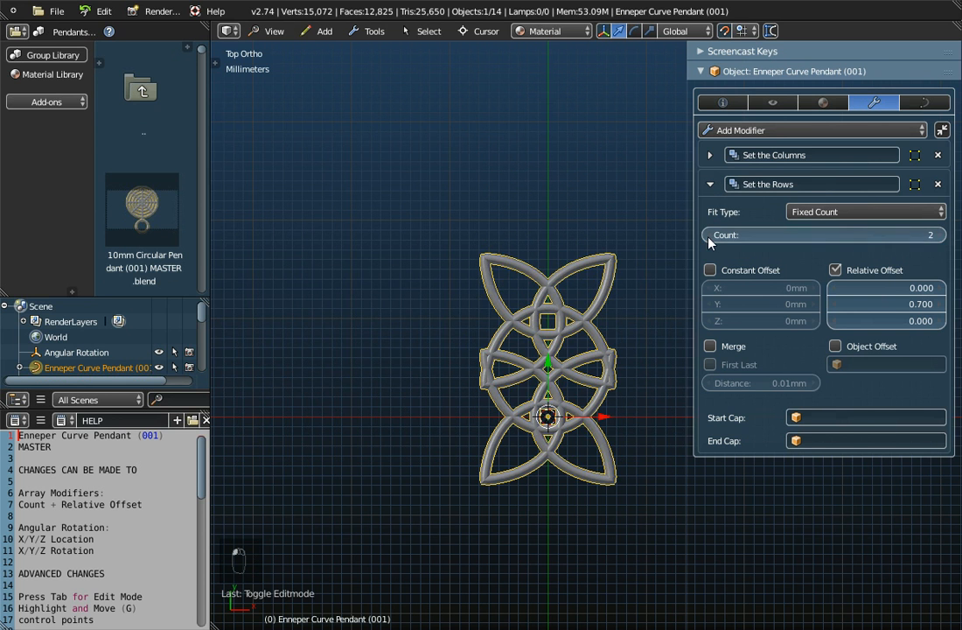
click(708, 236)
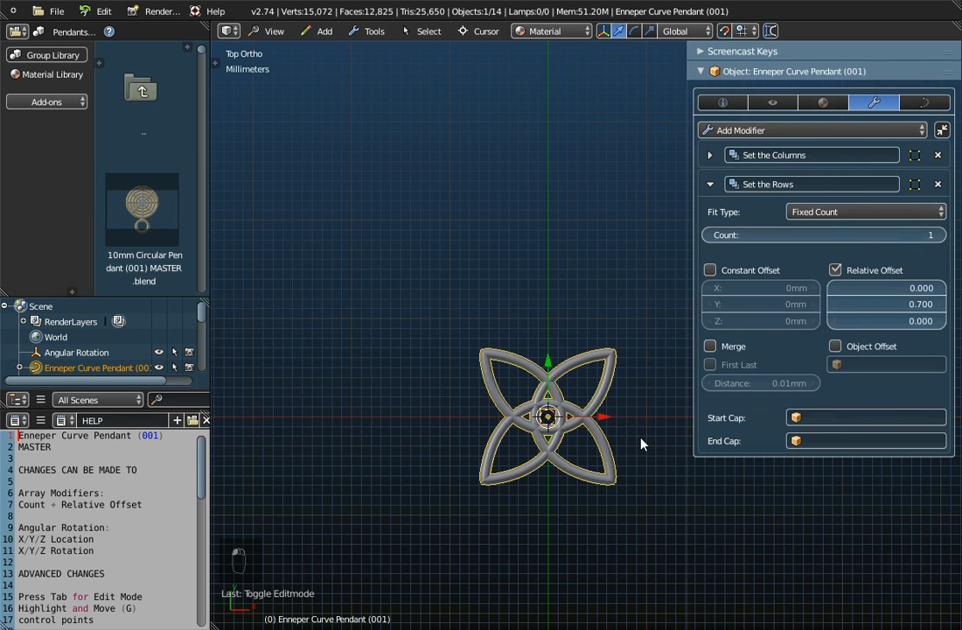
- Expand the Set the Columns array modifier and set its count to 6 to form a ring of pendants
shift+middle_drag(643, 448, 470, 390)
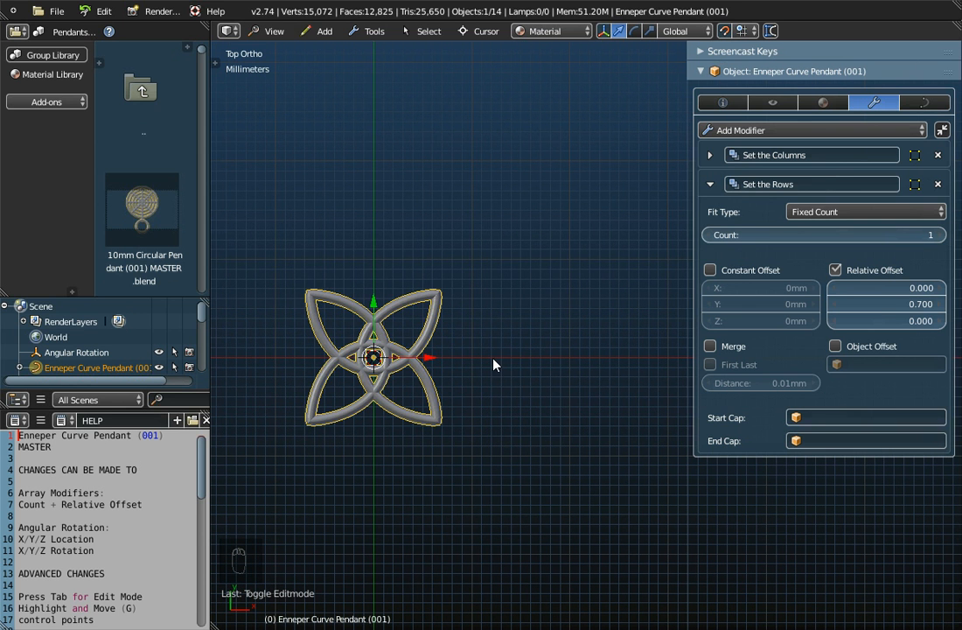
click(711, 156)
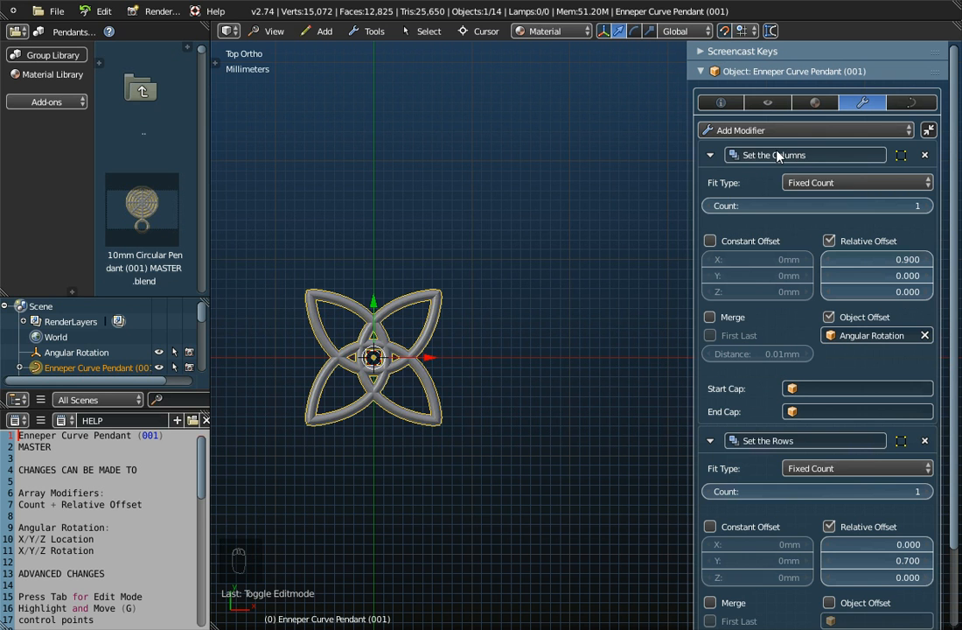
click(929, 207)
click(929, 207)
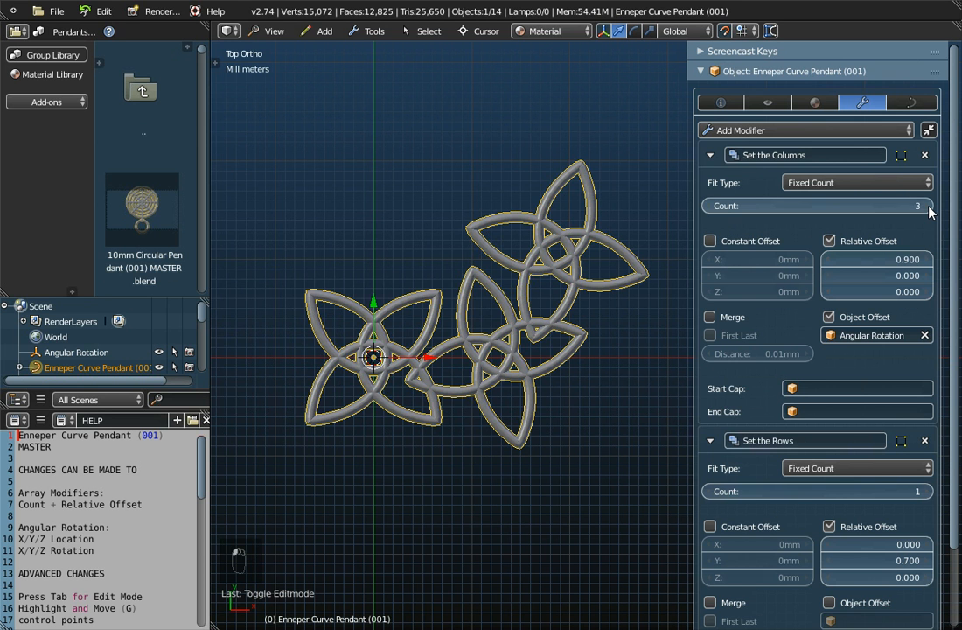
click(929, 207)
click(929, 208)
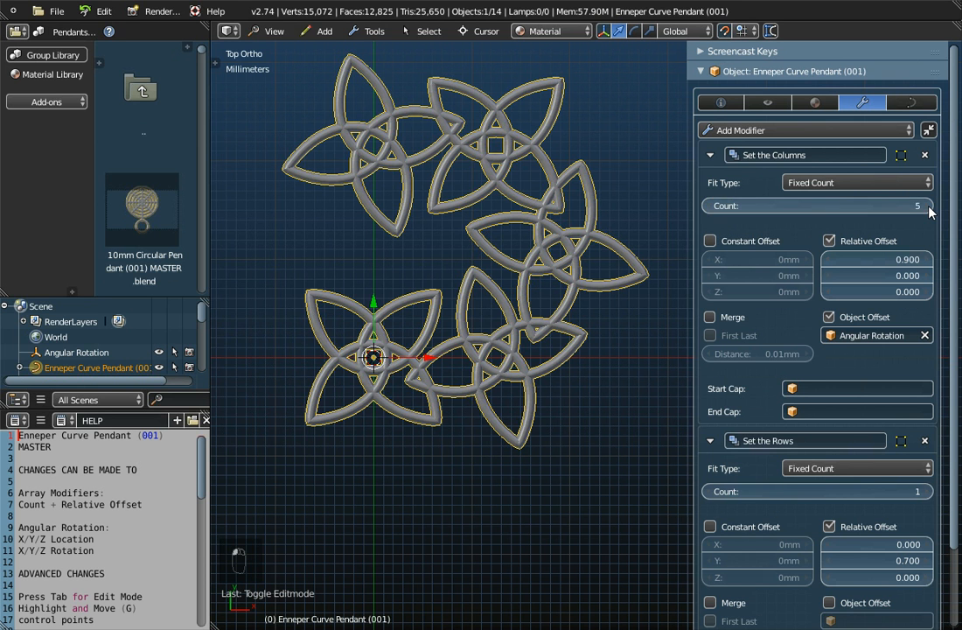
click(929, 208)
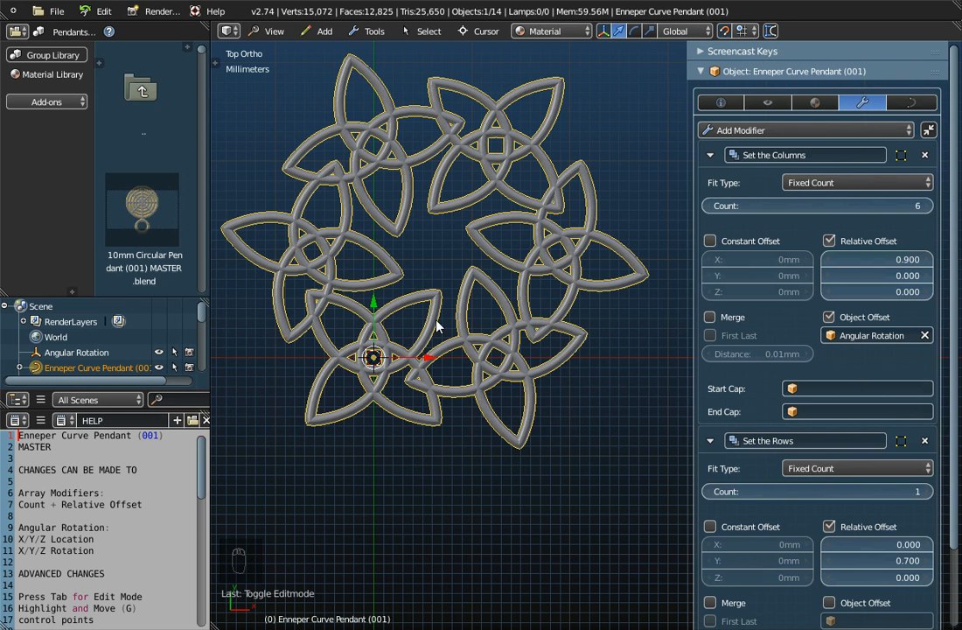
- Check the overall dimensions of the pendant ring and the bevel object in its curve data
click(723, 102)
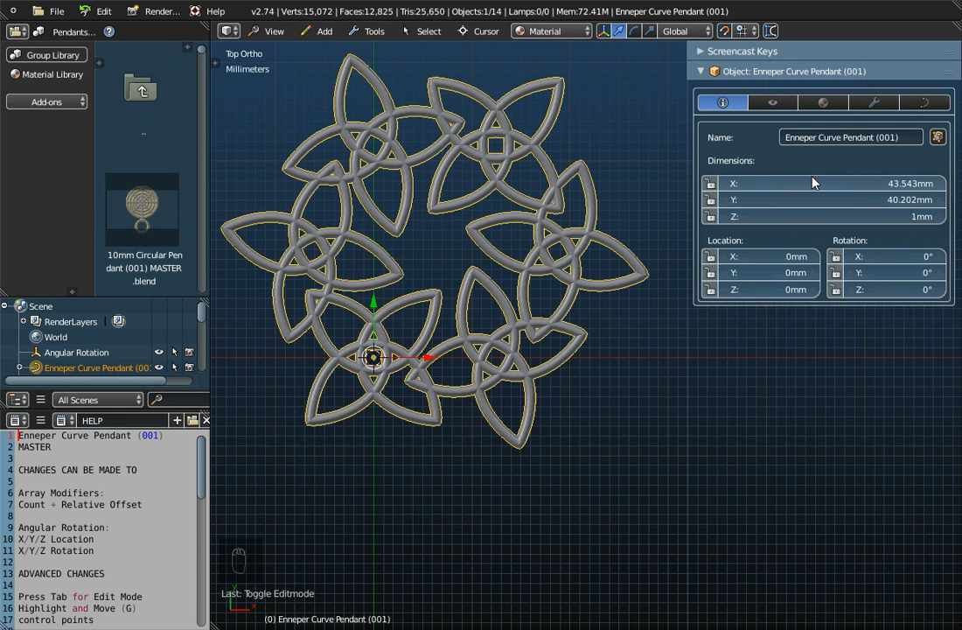
click(922, 101)
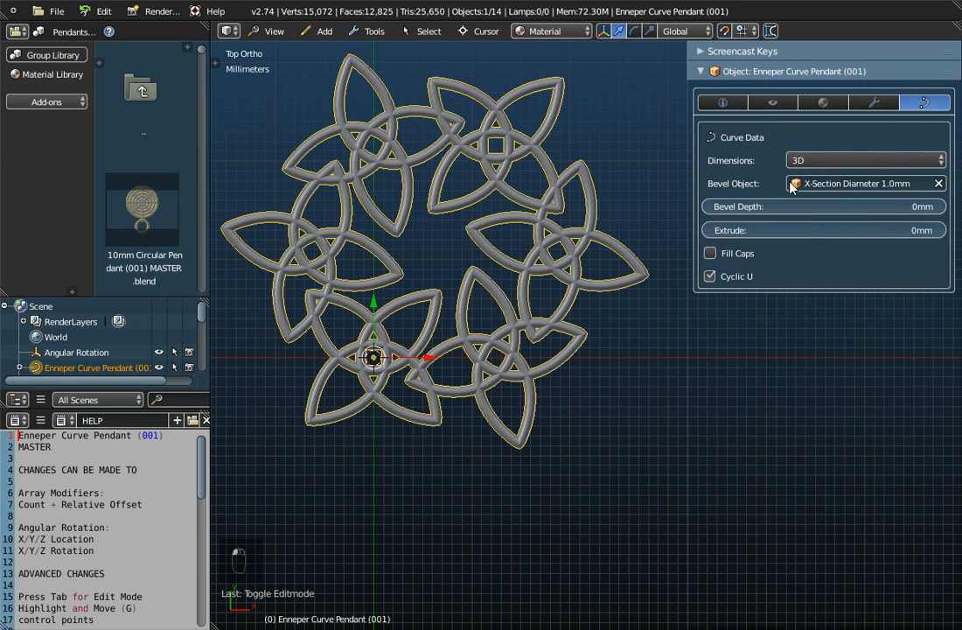
click(872, 102)
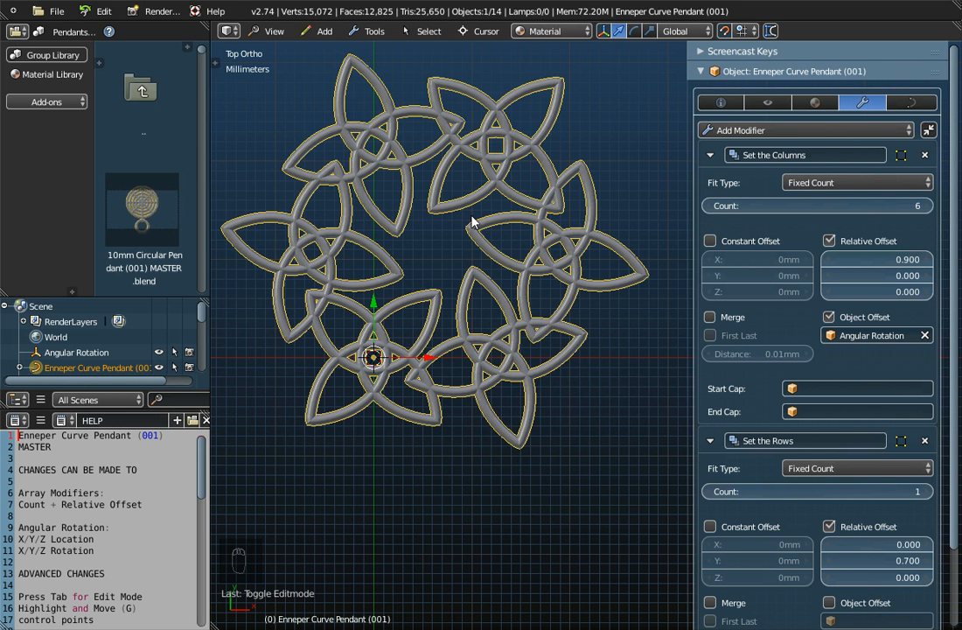
scroll(472, 222, down, 1)
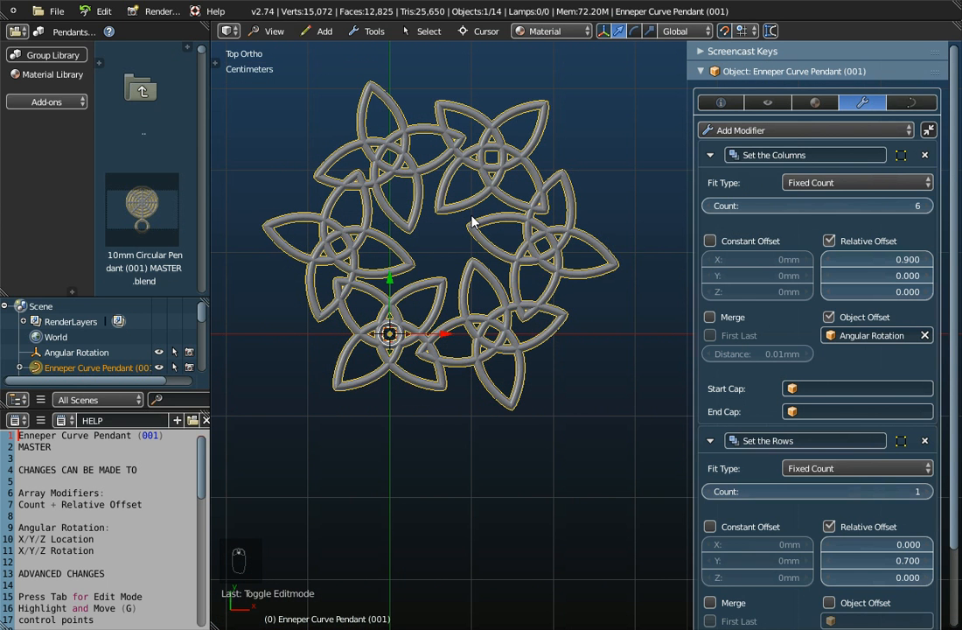
scroll(472, 222, up, 1)
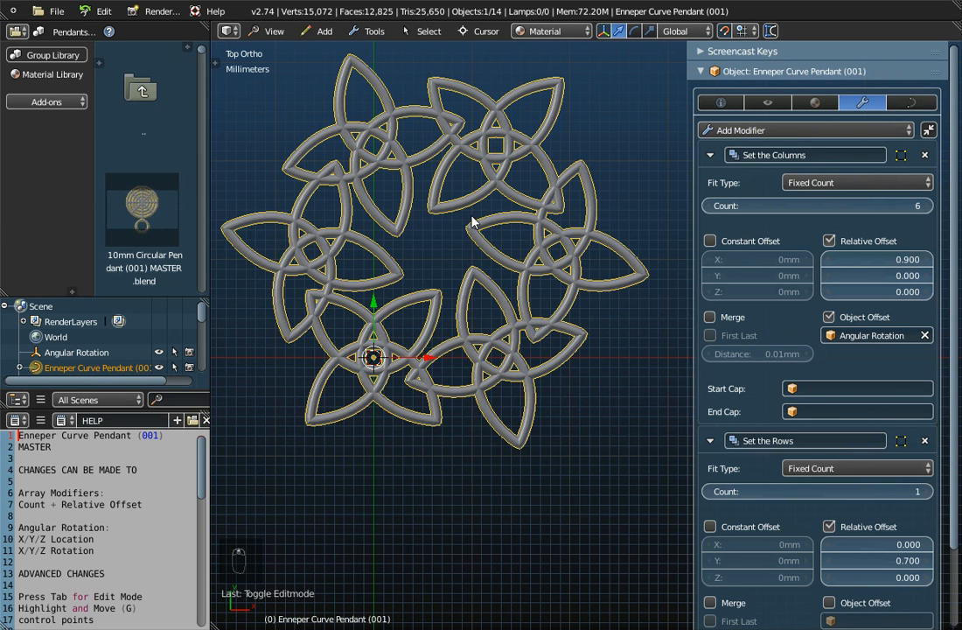
- Reduce the X relative offset of the Set the Columns array modifier to 0.400
click(830, 261)
click(830, 262)
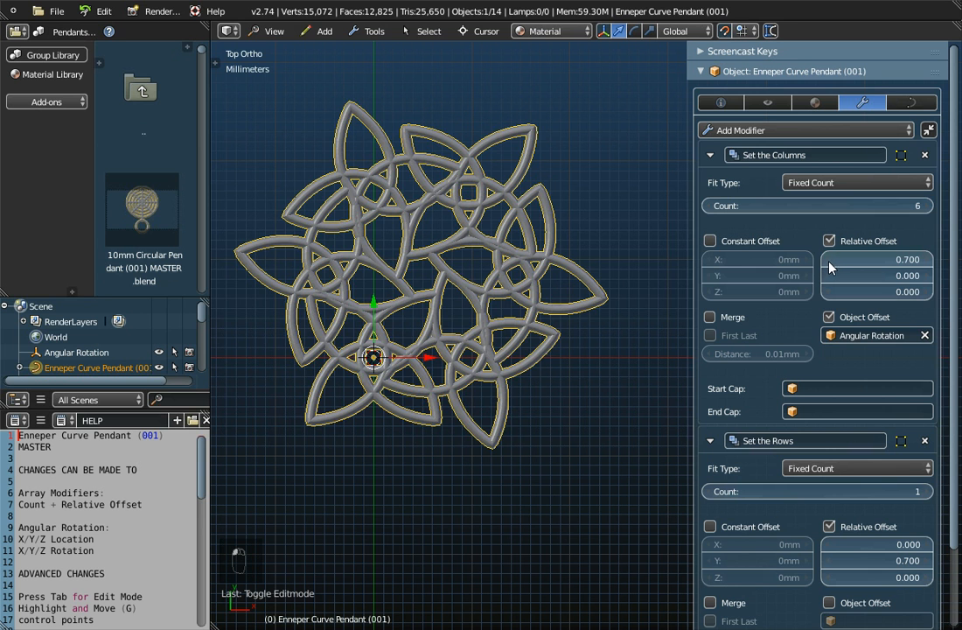
click(830, 262)
click(830, 262)
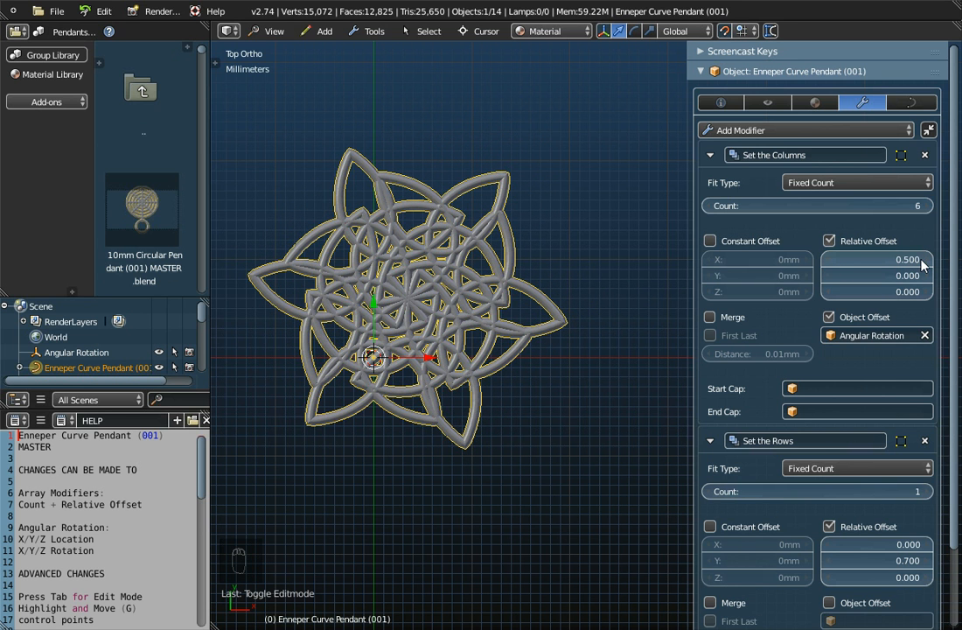
click(826, 262)
click(827, 262)
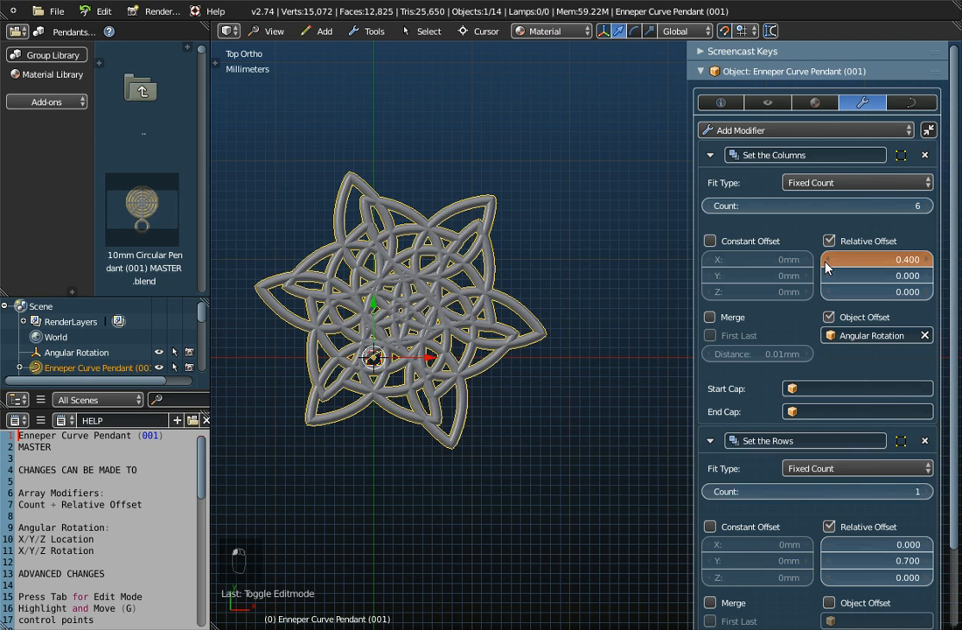
- Set the X relative offset of the Set the Columns array modifier to 0.700
click(930, 261)
click(930, 262)
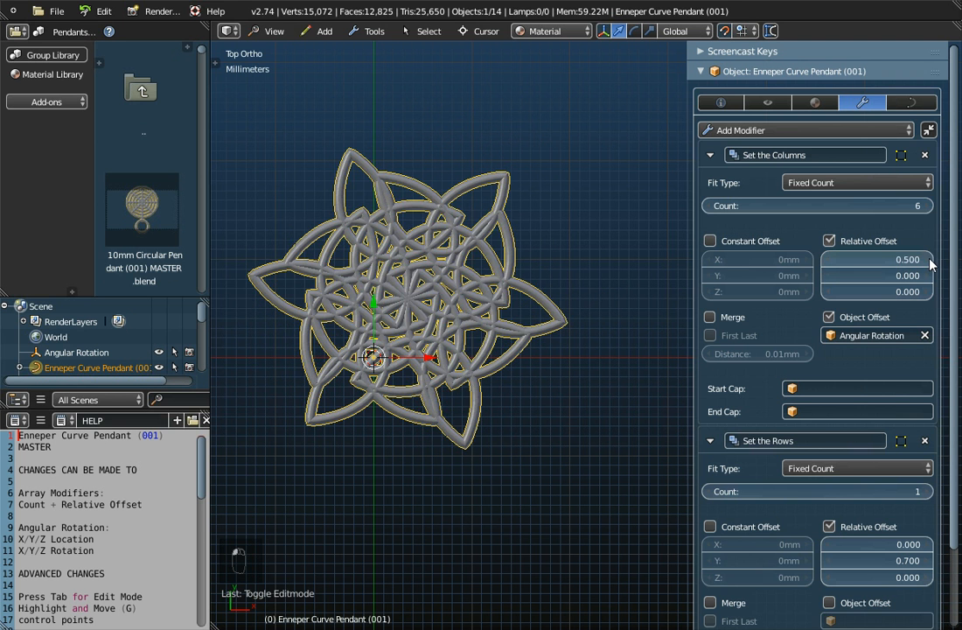
click(929, 262)
click(930, 261)
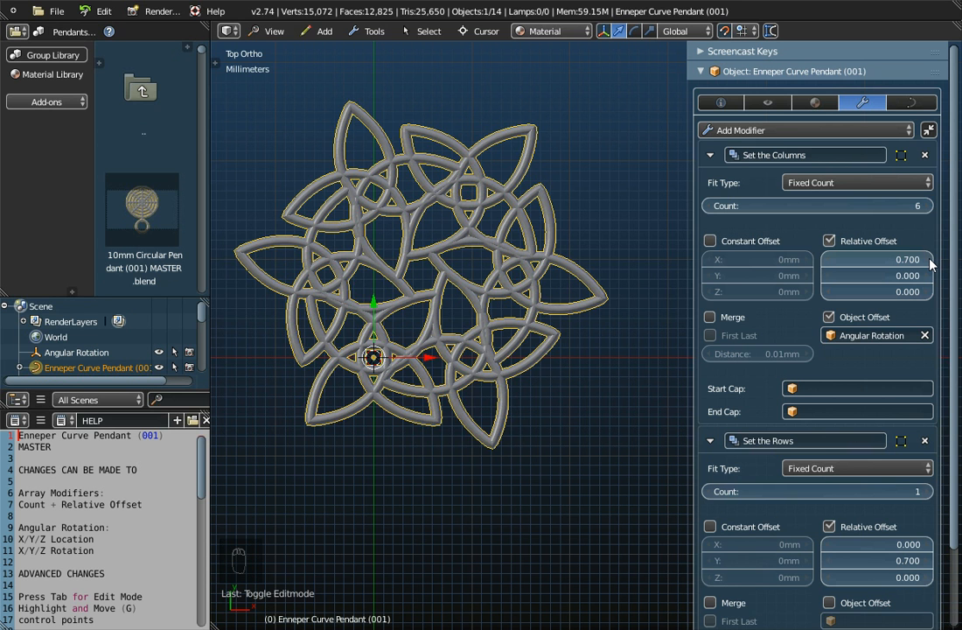
- Clear the Angular Rotation object from the Set the Columns modifier's object offset
scroll(414, 348, down, 3)
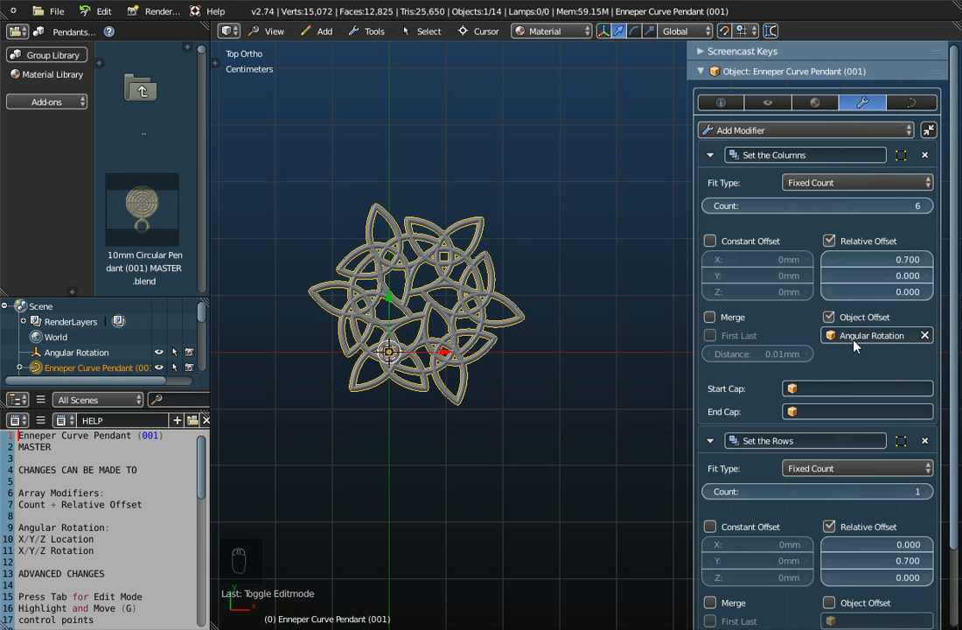
click(928, 335)
scroll(505, 399, down, 3)
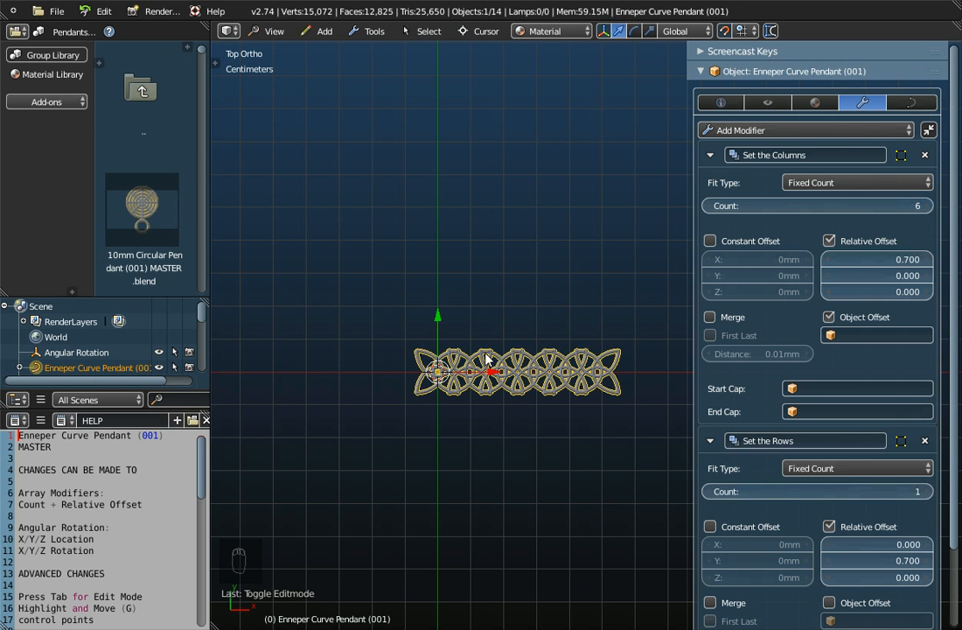
- Reduce the Set the Columns count to 1, then raise it back to 6
drag(792, 206, 719, 205)
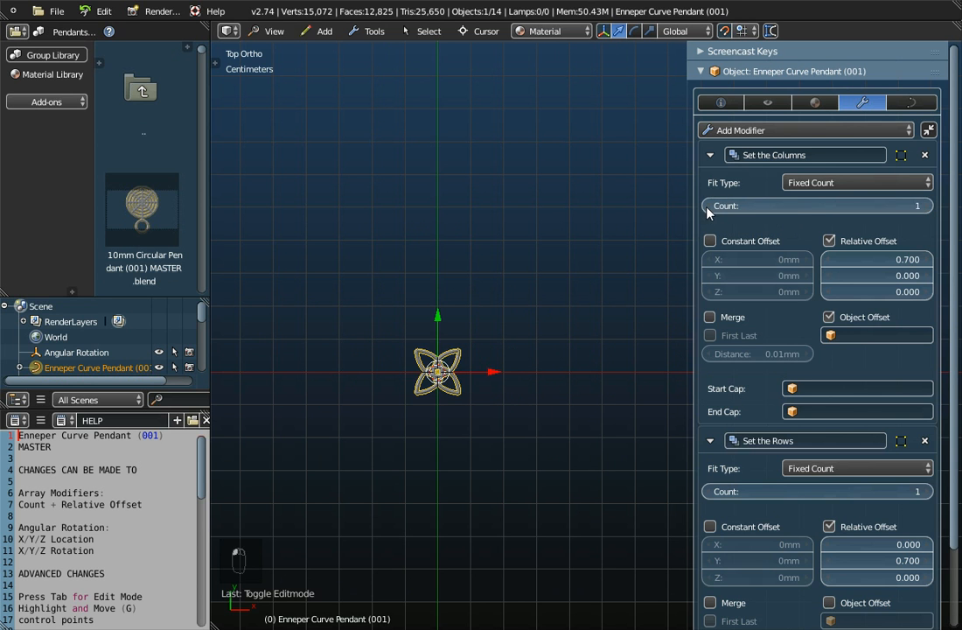
click(929, 206)
click(929, 206)
click(929, 207)
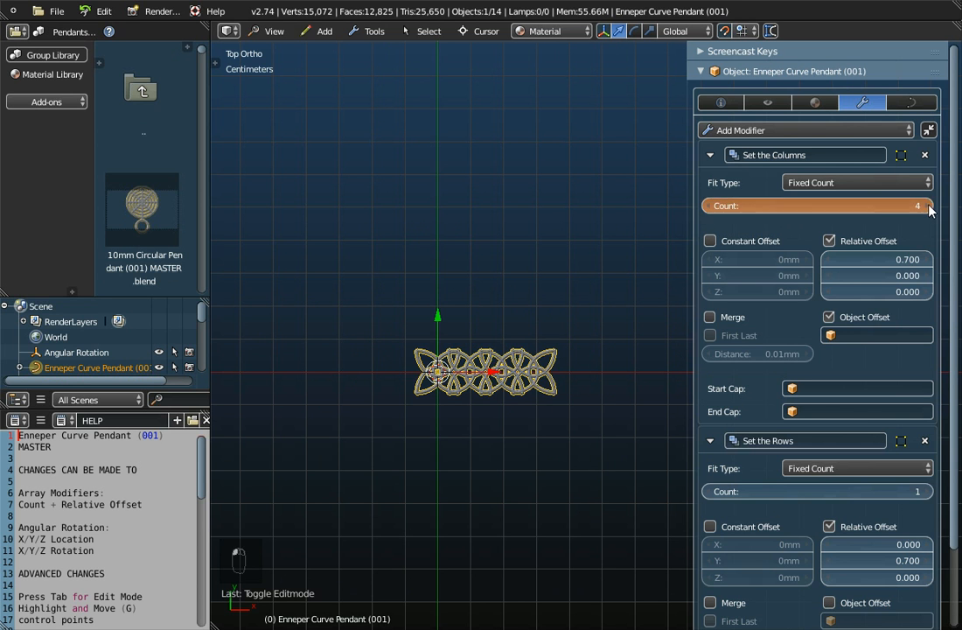
click(928, 206)
click(929, 206)
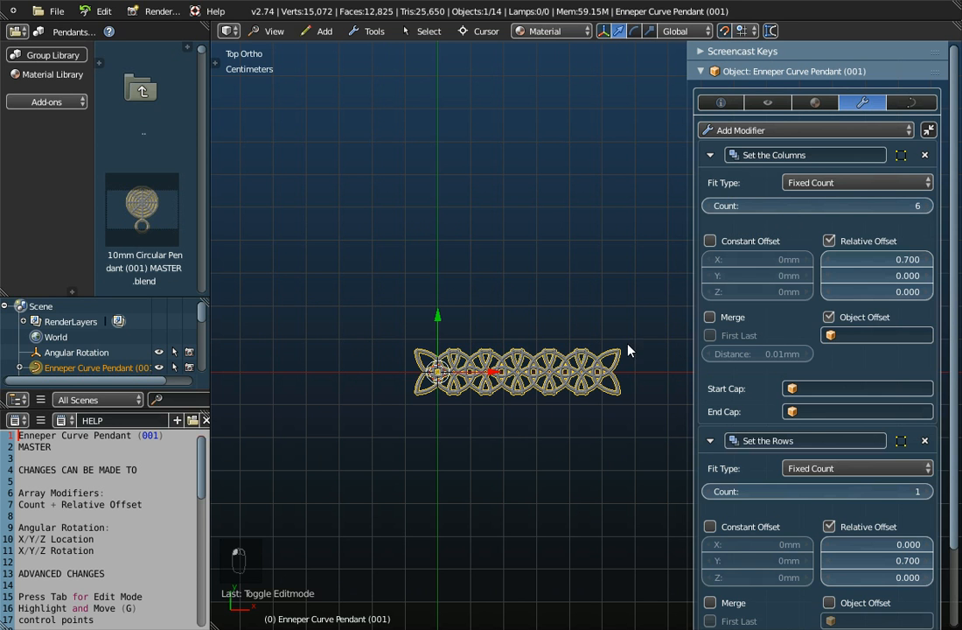
- Lower the X relative offset of Set the Columns to 0.500, then return it to 0.700
click(829, 259)
click(829, 260)
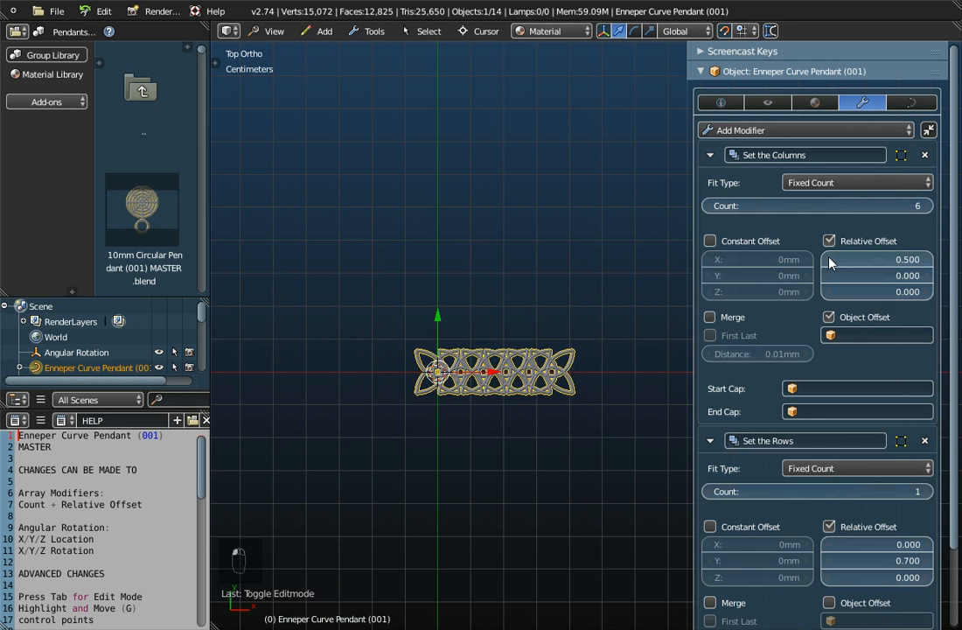
click(926, 260)
click(925, 260)
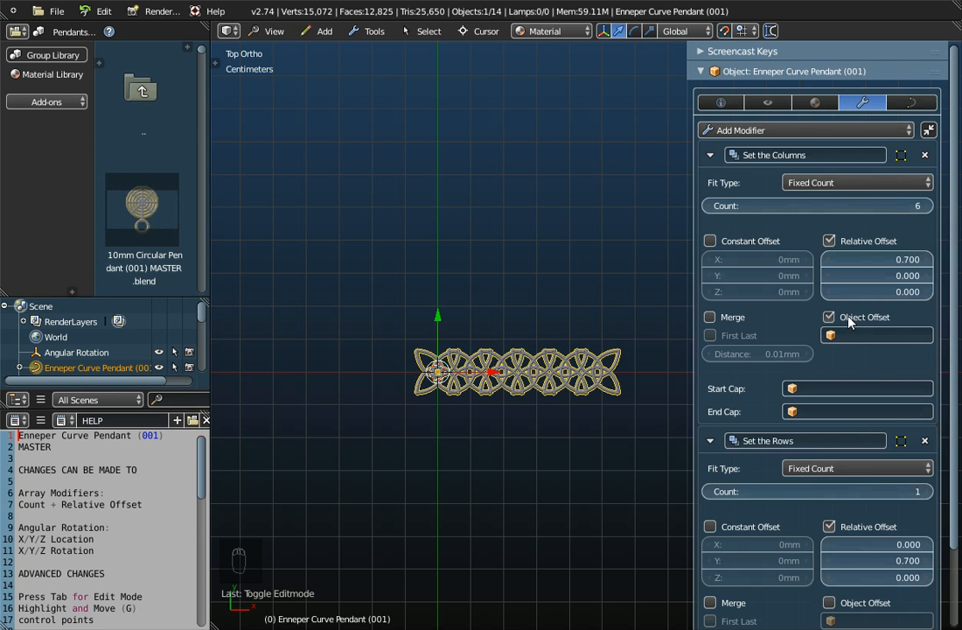
- Assign Angular Rotation as the object offset of the Set the Columns modifier
click(877, 335)
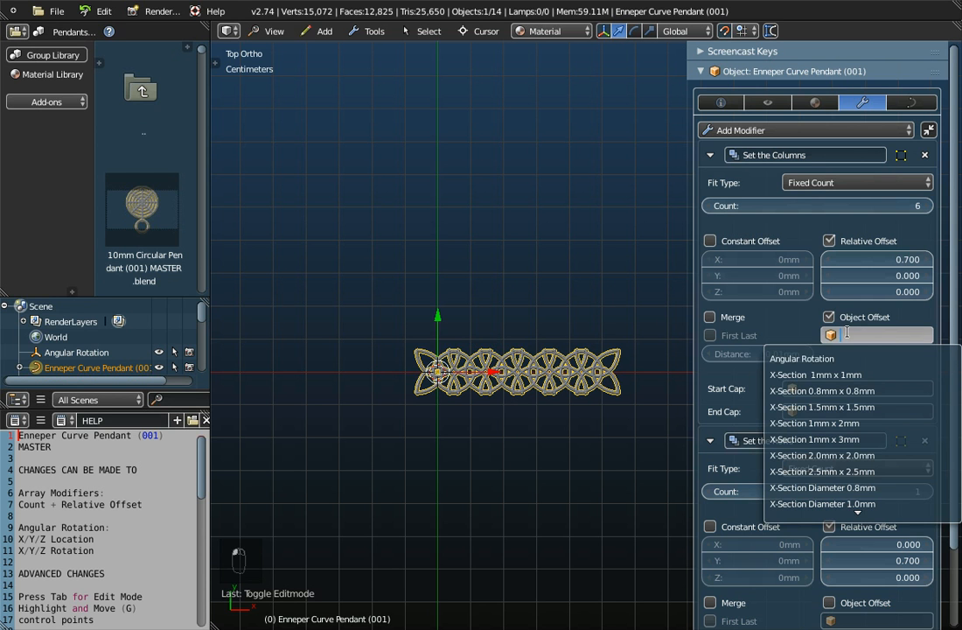
click(807, 357)
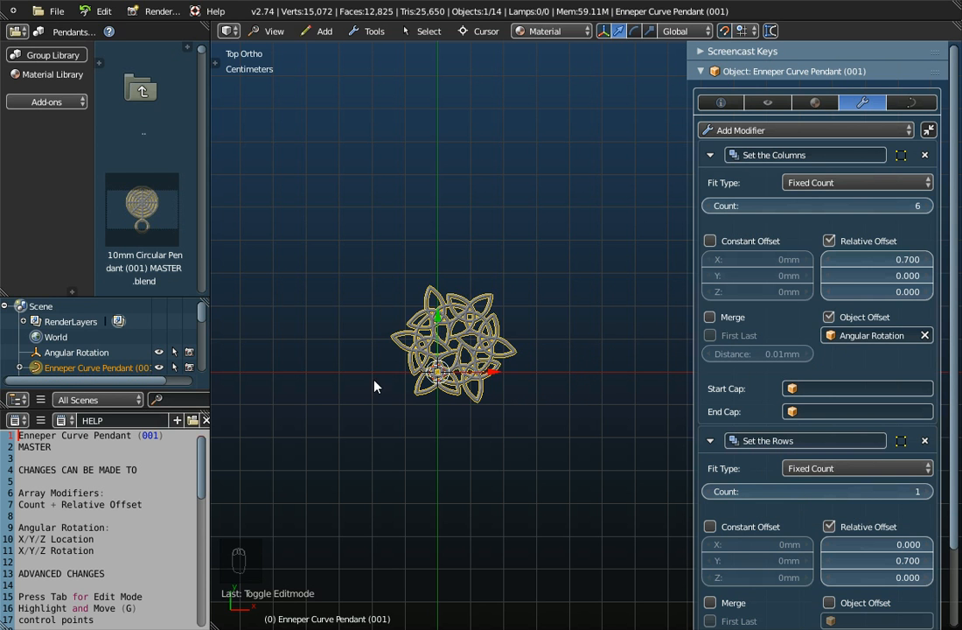
- Select the Angular Rotation empty and display its location and rotation values
click(70, 353)
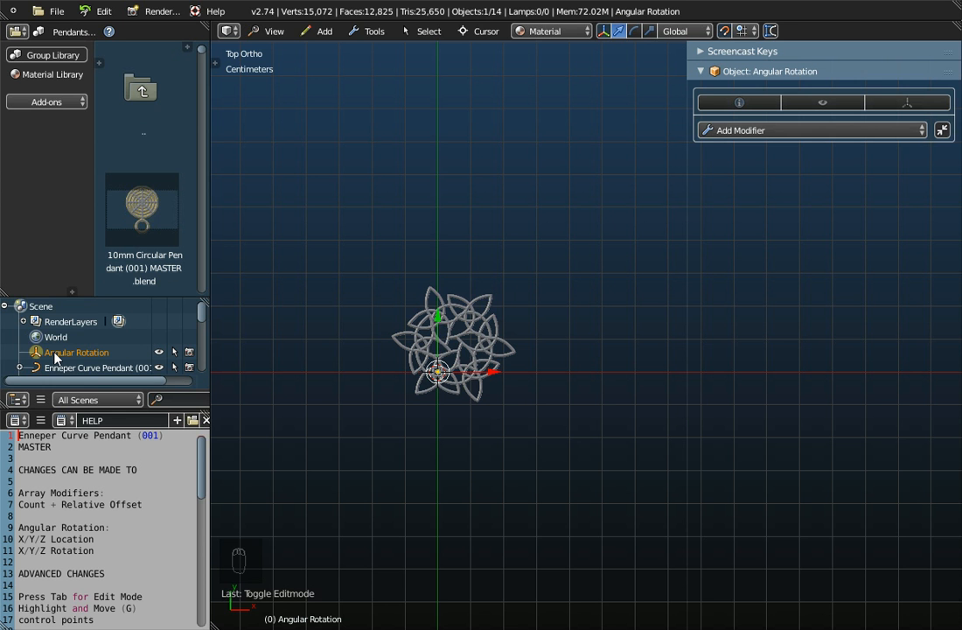
click(322, 32)
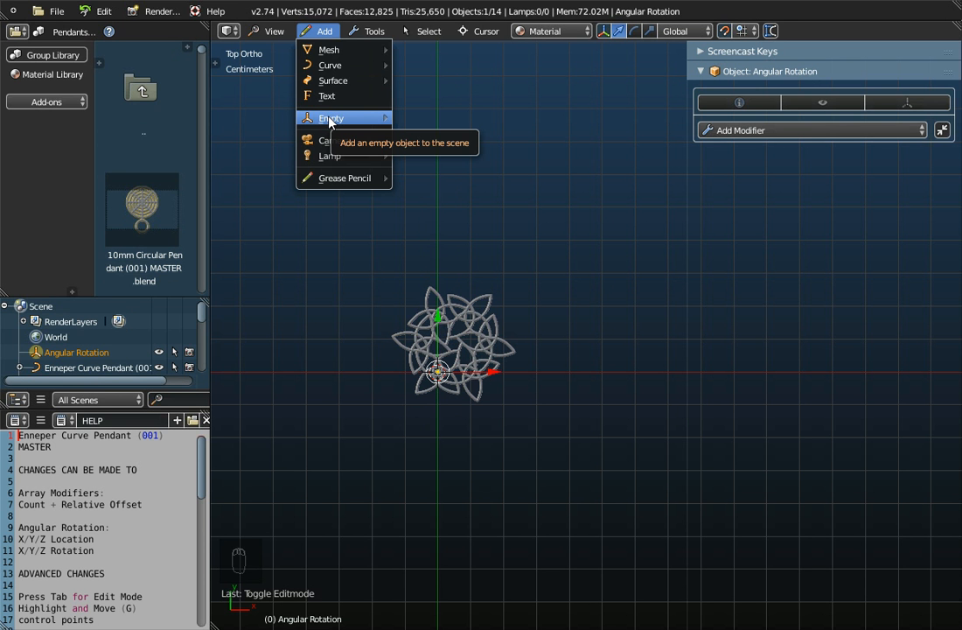
scroll(430, 363, up, 10)
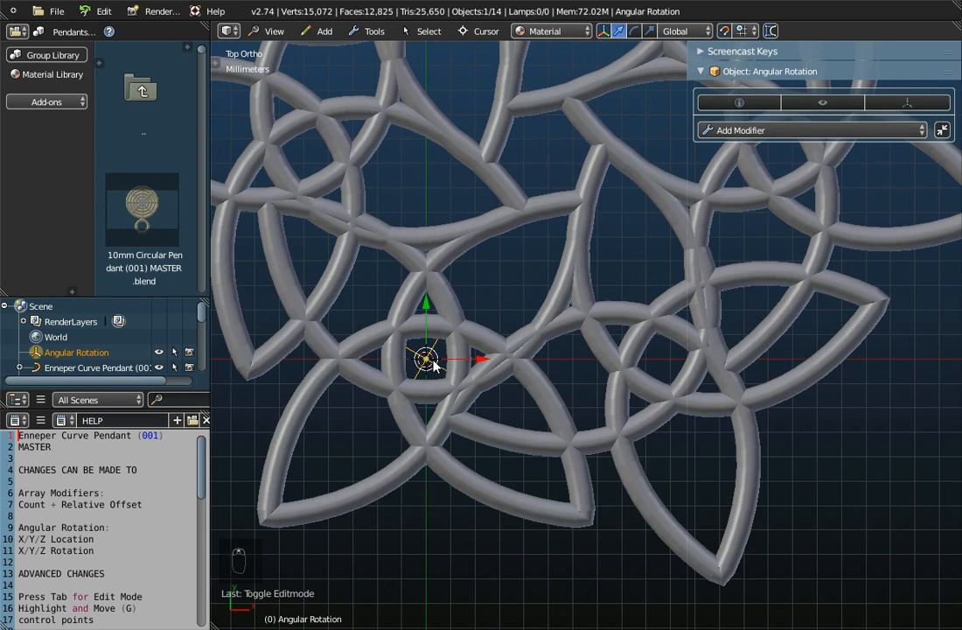
middle_drag(455, 404, 473, 294)
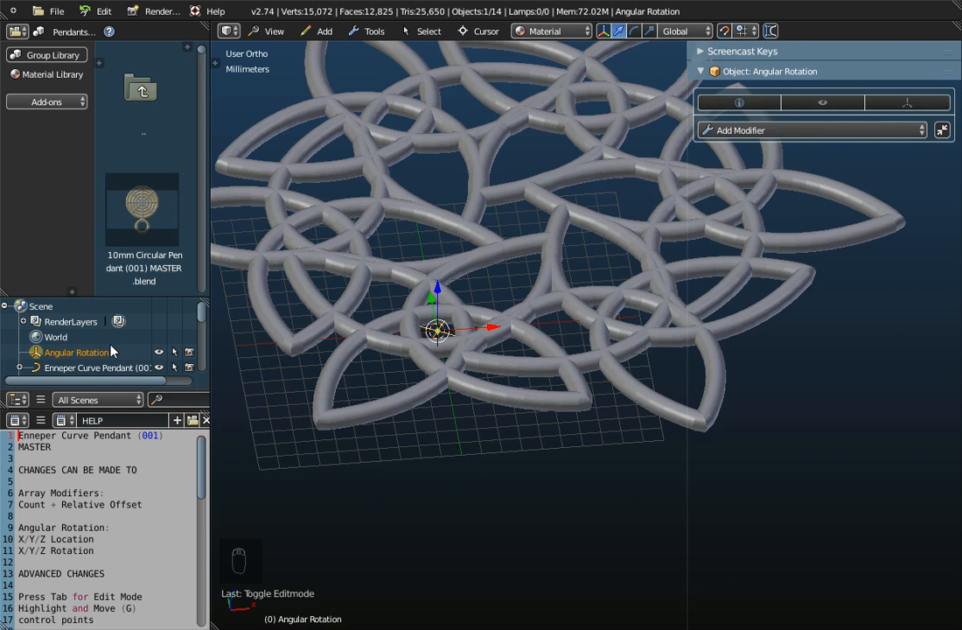
click(724, 104)
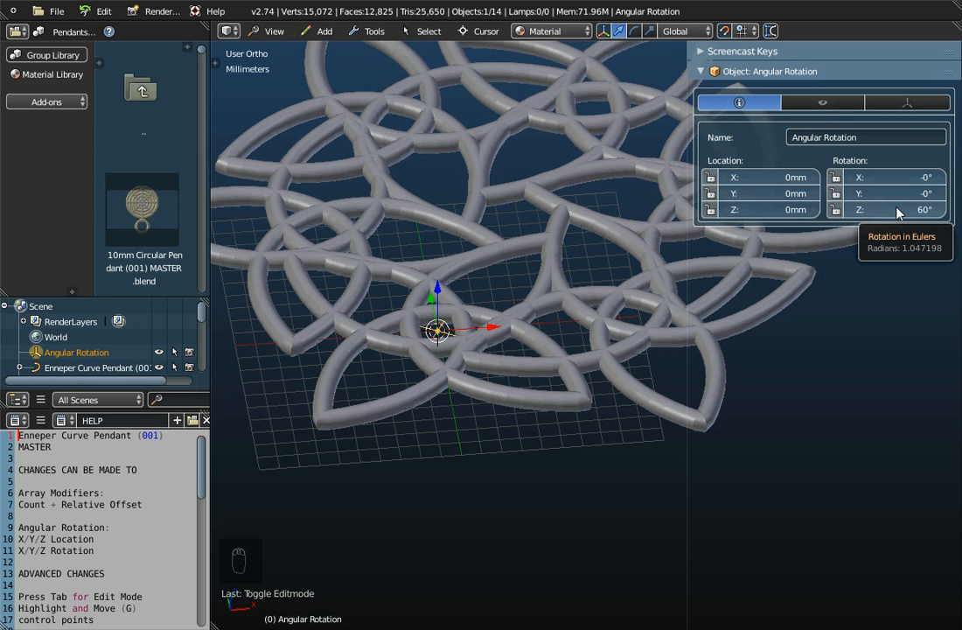
- Set the Z rotation of the Angular Rotation empty to 30° and inspect the resulting pendant arc
scroll(570, 237, down, 3)
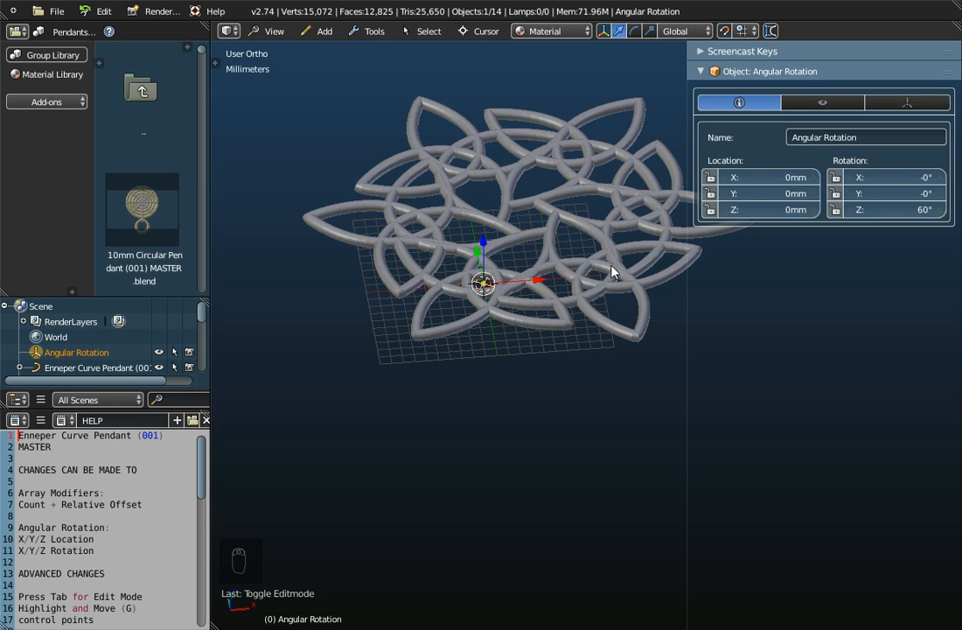
click(901, 210)
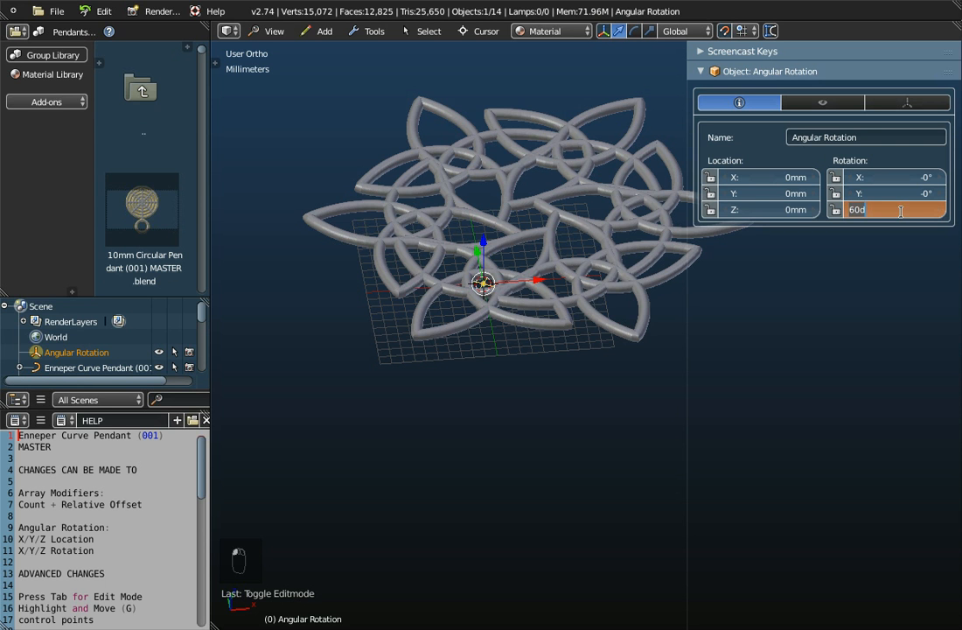
text(30)
key(Return)
scroll(555, 307, down, 3)
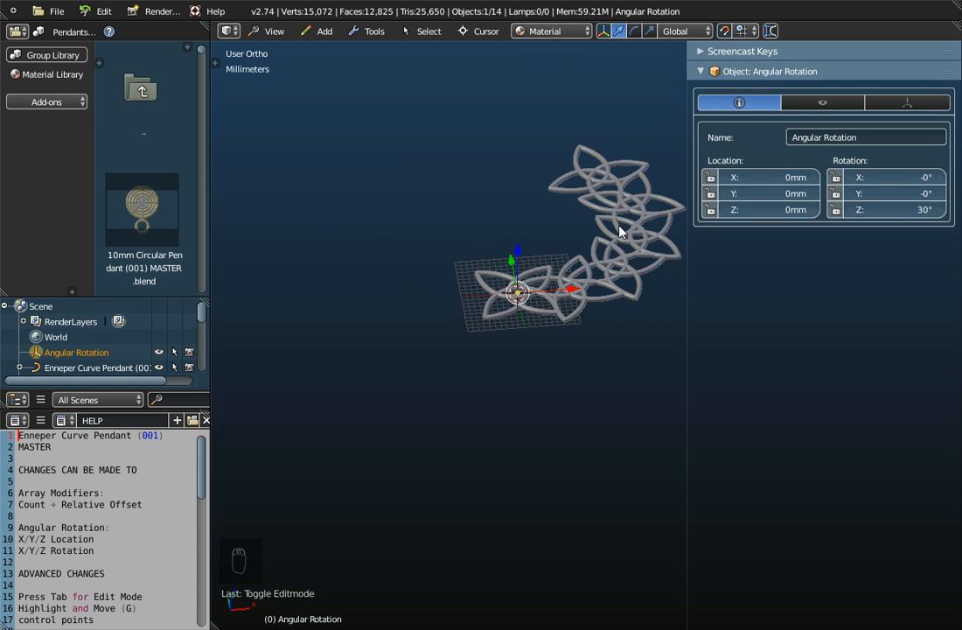
shift+middle_drag(623, 229, 554, 339)
scroll(555, 341, up, 2)
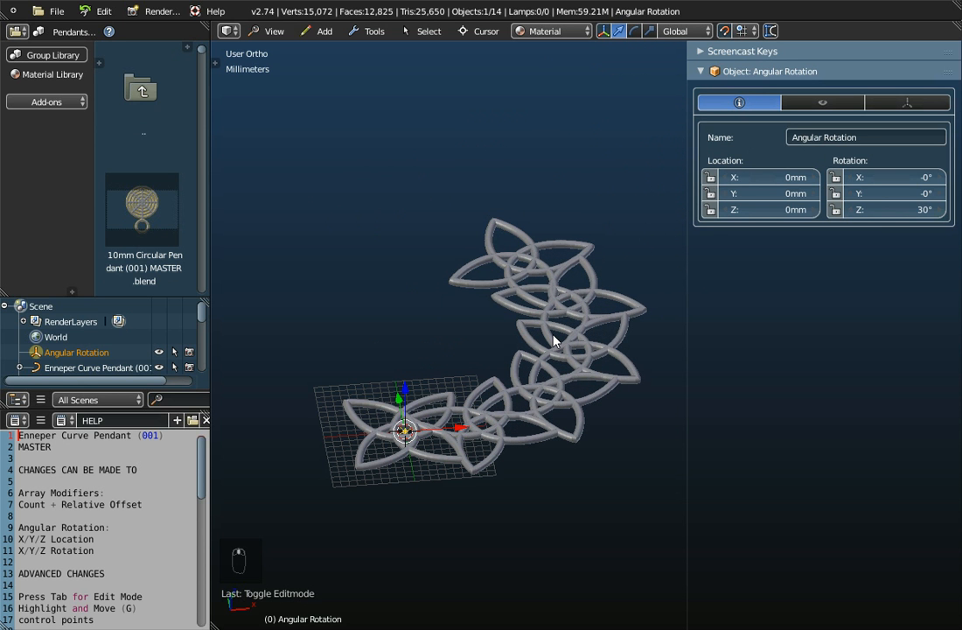
- Set the Z rotation of the Angular Rotation empty to 45°
click(894, 208)
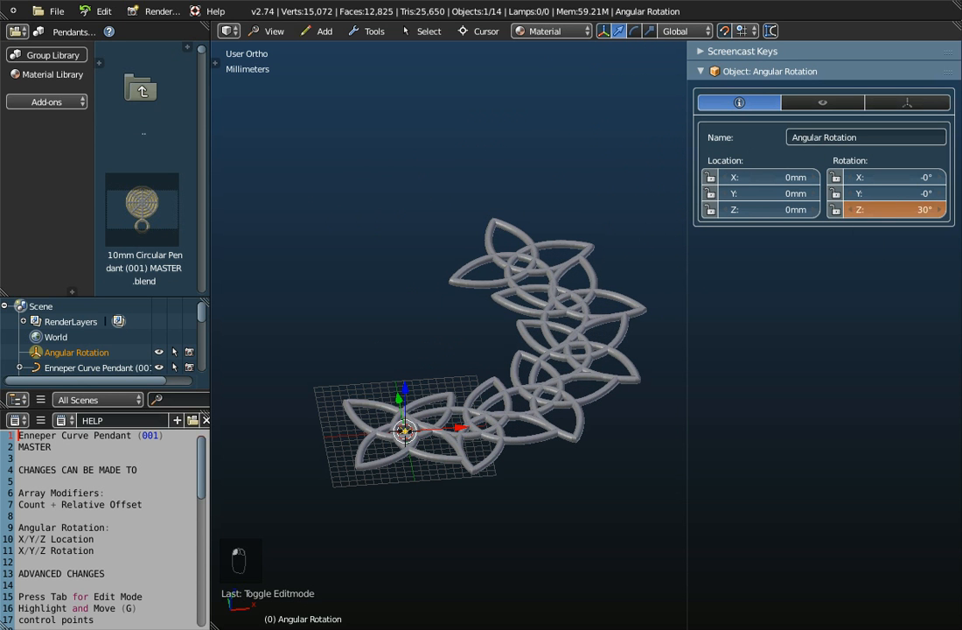
text(45)
key(Return)
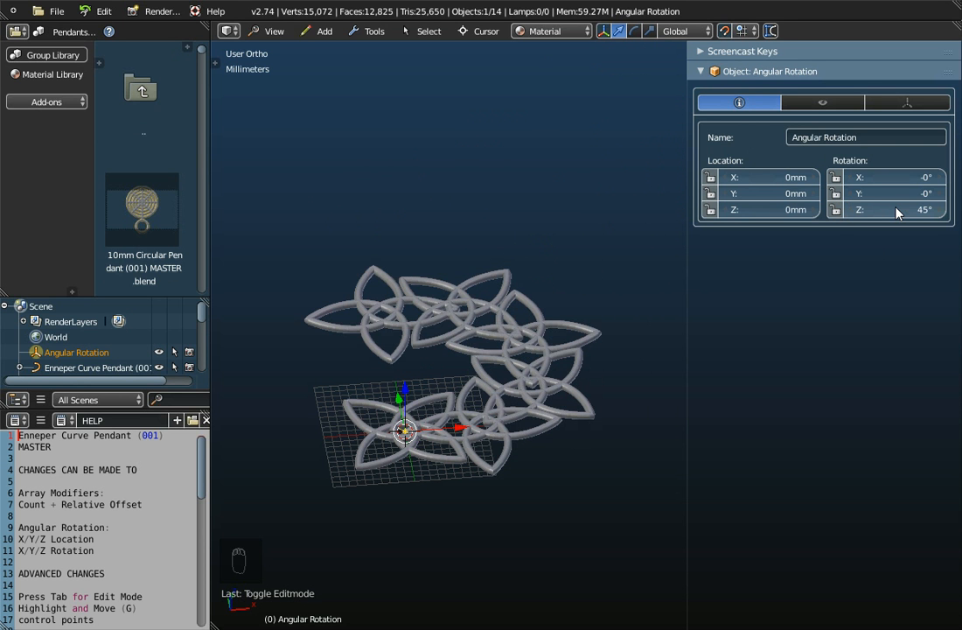
- Set the Z rotation of the Angular Rotation empty to 60°
click(896, 208)
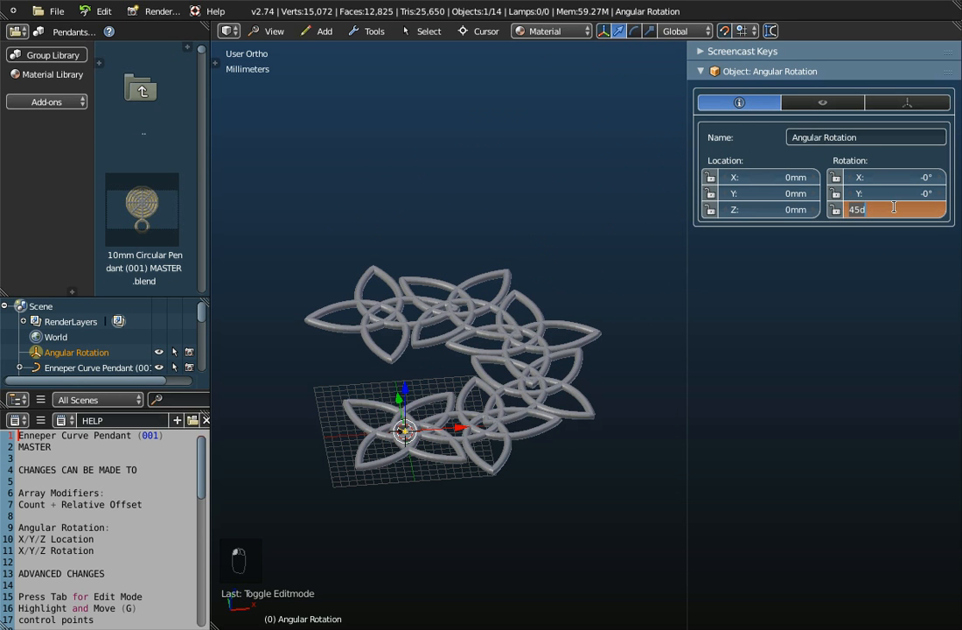
text(60)
key(Return)
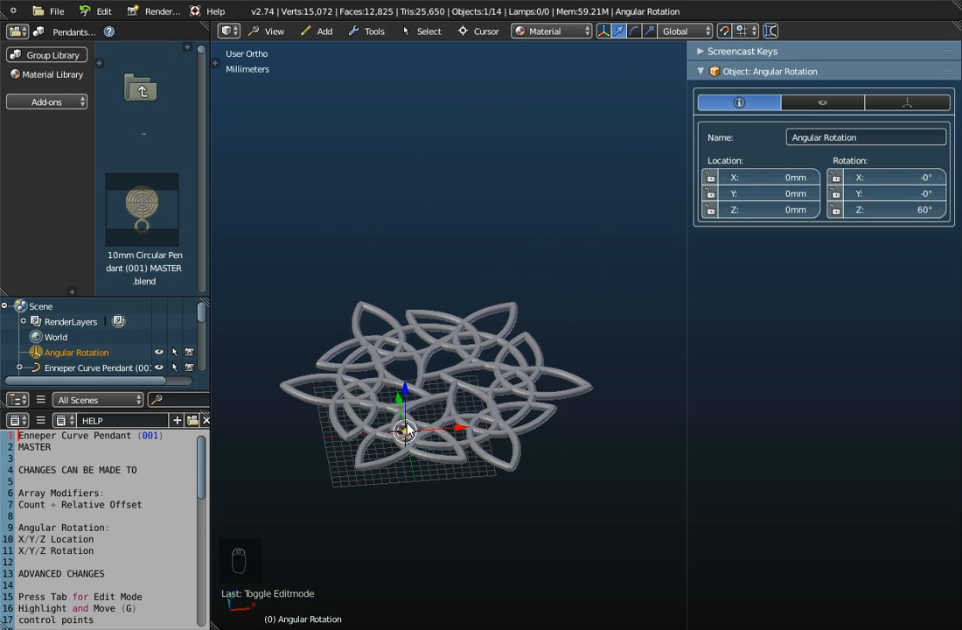
middle_drag(426, 381, 419, 423)
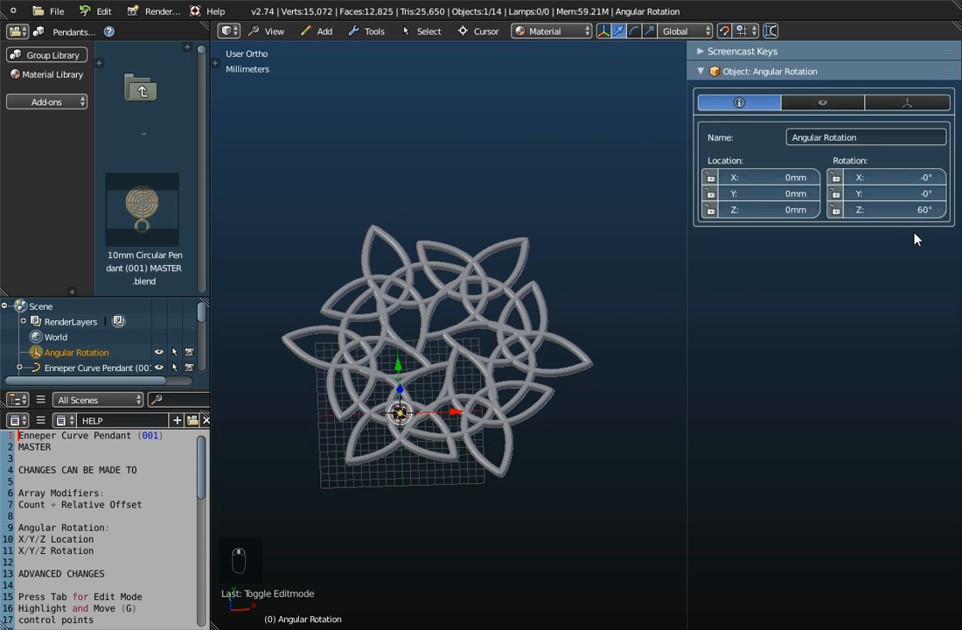
- Set the Z rotation of the Angular Rotation empty to 72°
click(896, 209)
text(72)
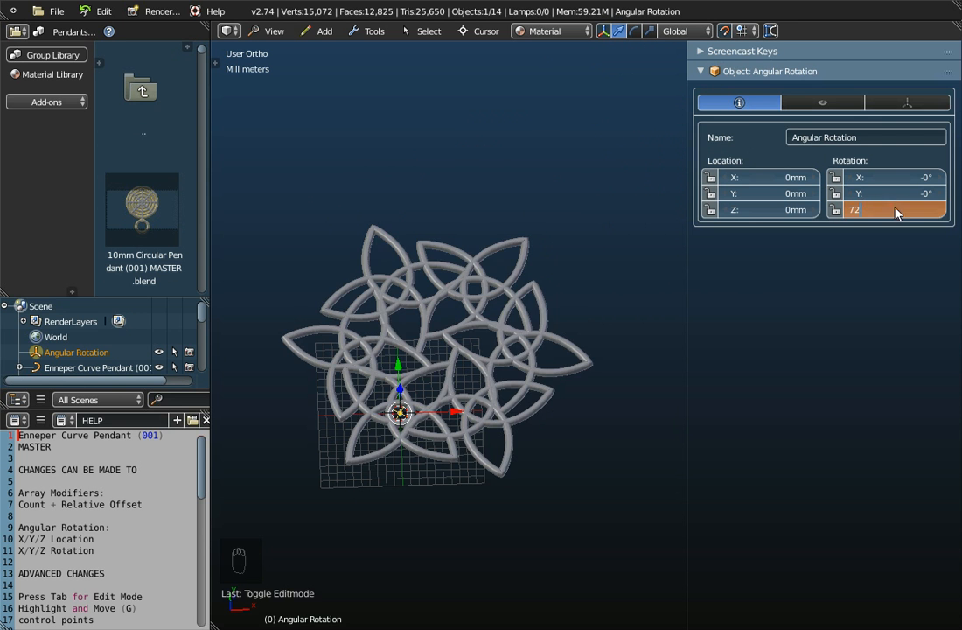
key(Return)
scroll(457, 385, up, 3)
scroll(456, 385, down, 2)
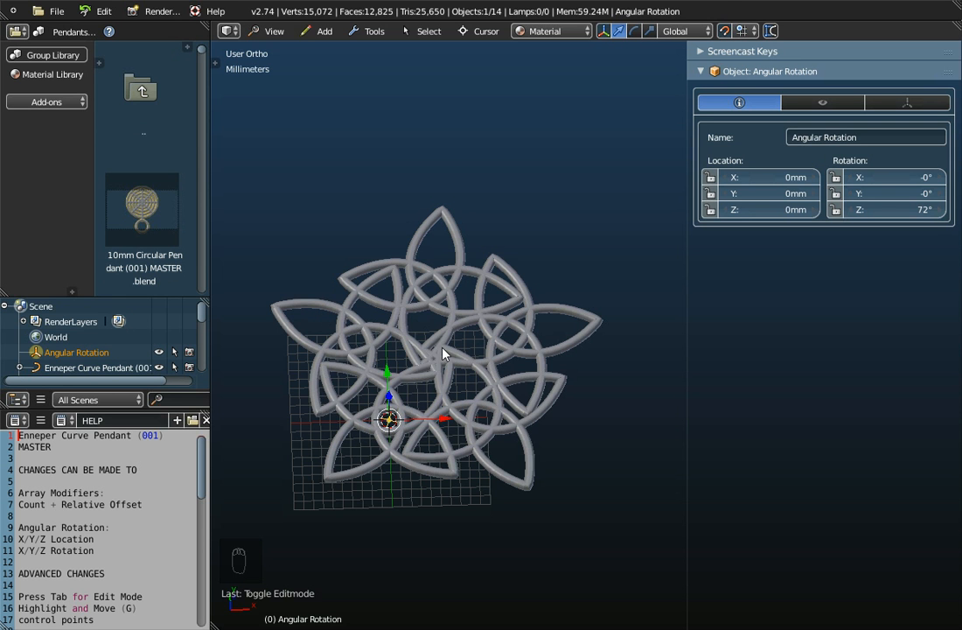
- Select the Enneper Curve Pendant (001) and display its array modifiers
click(58, 368)
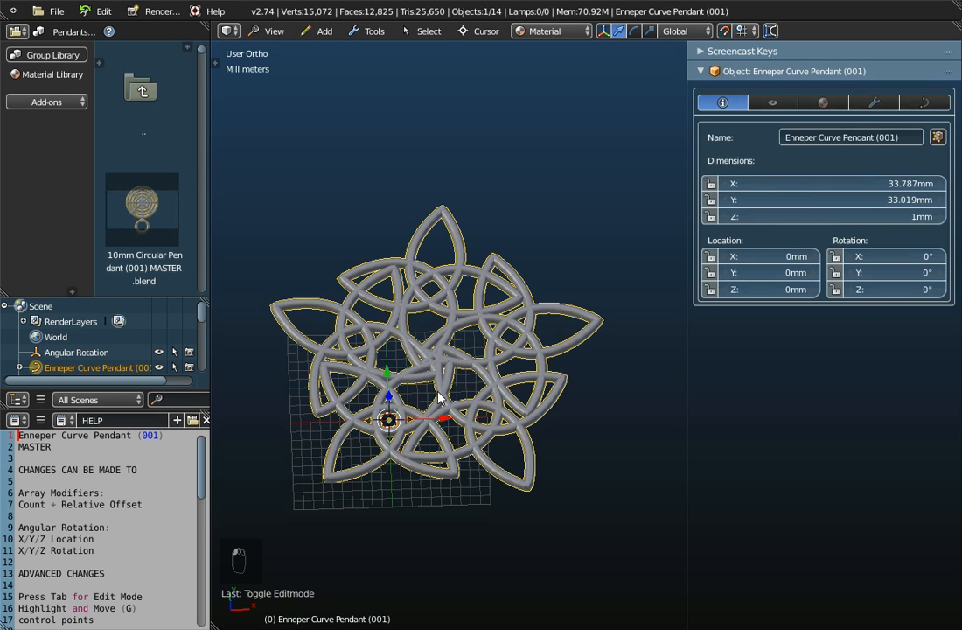
click(79, 353)
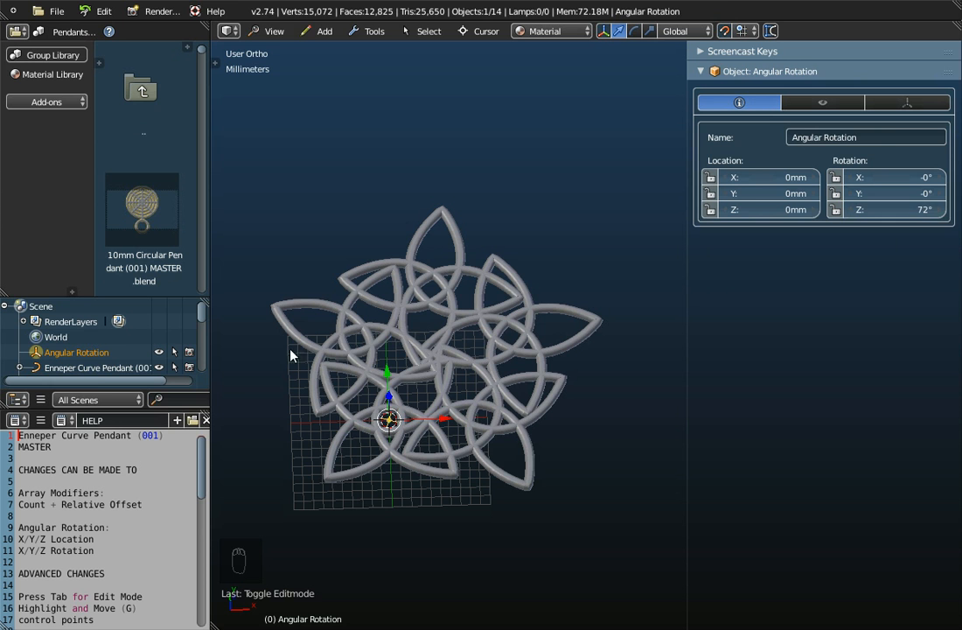
click(74, 368)
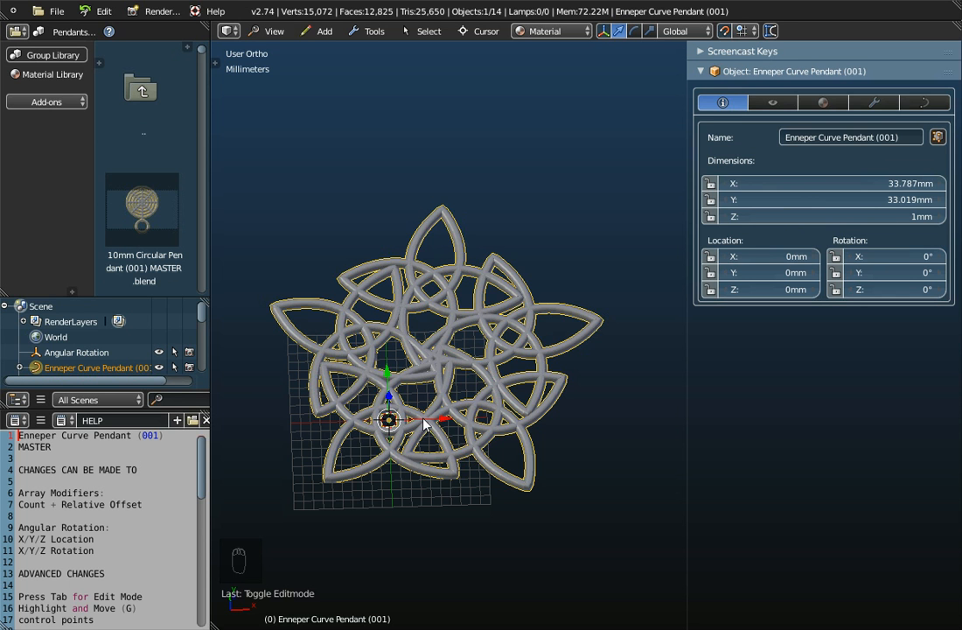
click(873, 102)
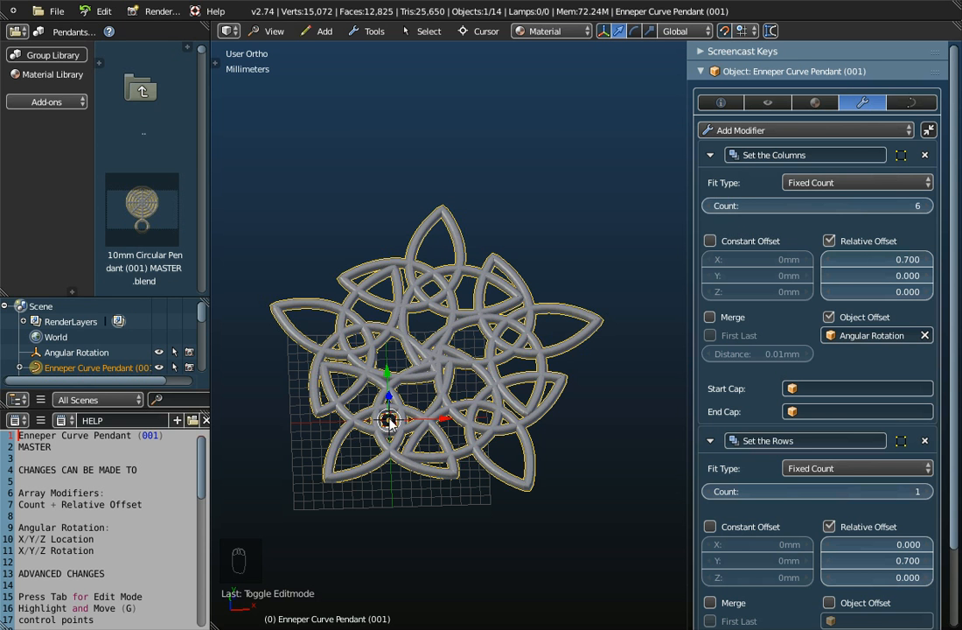
scroll(337, 366, up, 2)
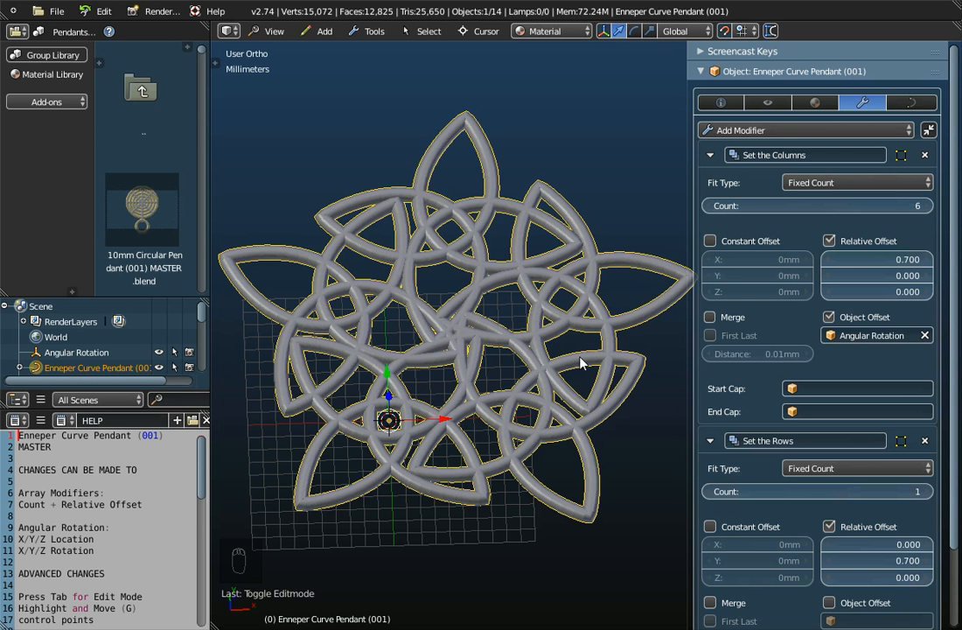
- Set the Set the Columns count to 5, switching briefly to 6 for comparison
click(711, 209)
click(927, 206)
click(711, 210)
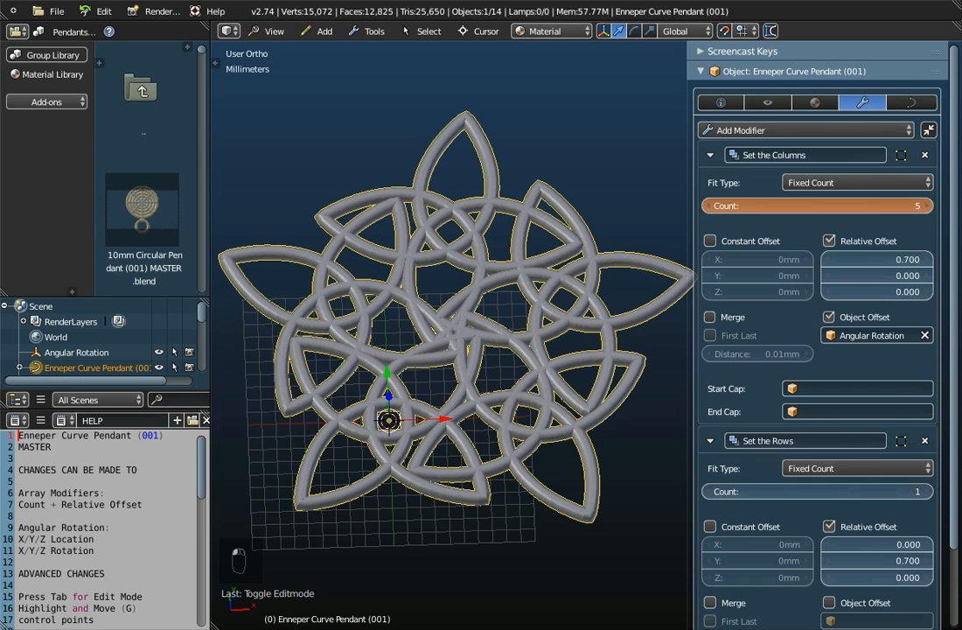
- Reduce the Set the Columns count to 4, then raise it to 9
click(711, 210)
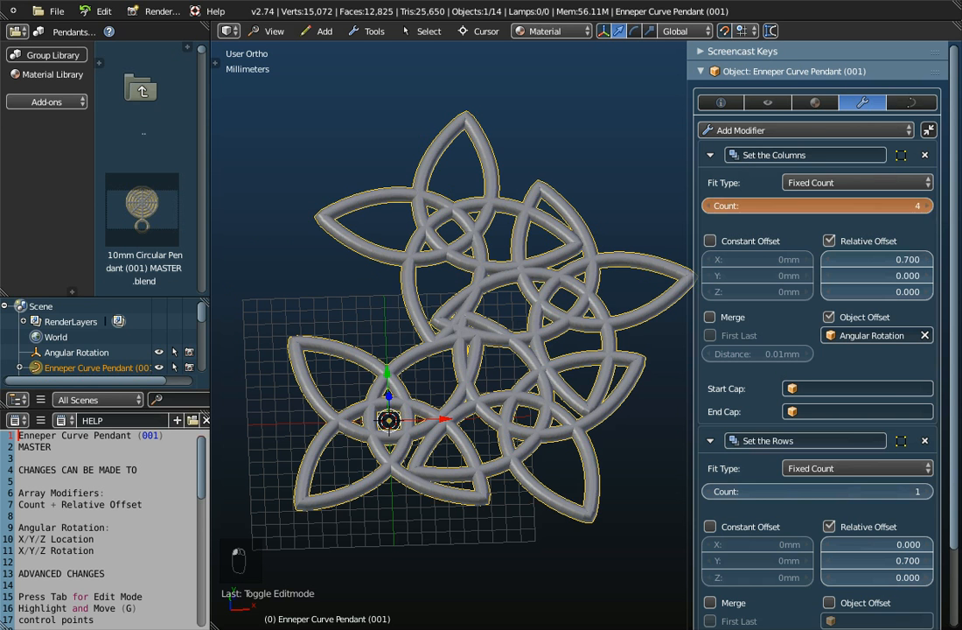
click(930, 206)
click(929, 206)
click(930, 206)
click(930, 206)
click(930, 207)
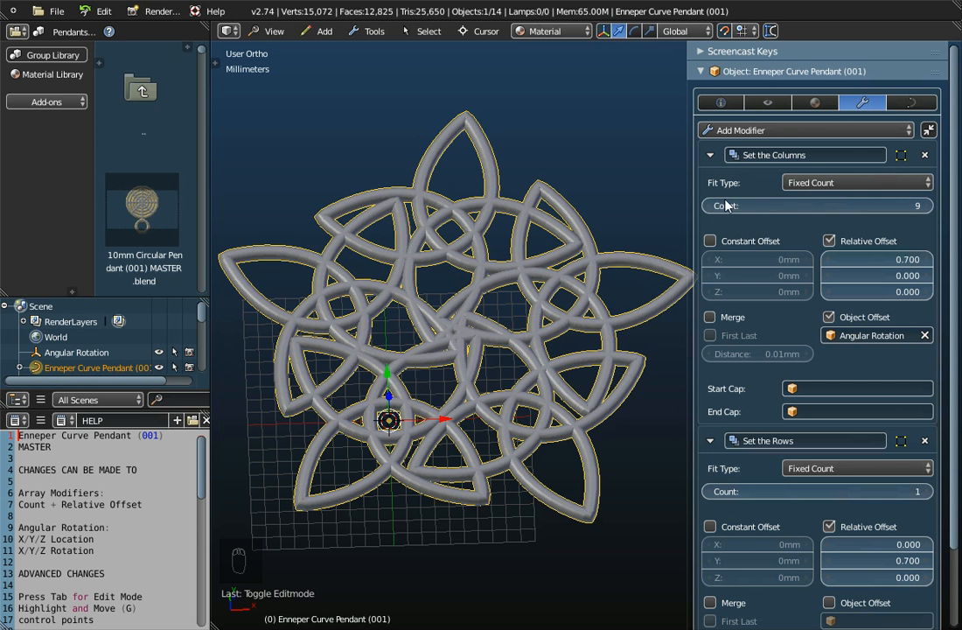
- Bring the Set the Columns count down to 4
click(707, 207)
click(706, 206)
click(707, 206)
click(706, 207)
click(707, 206)
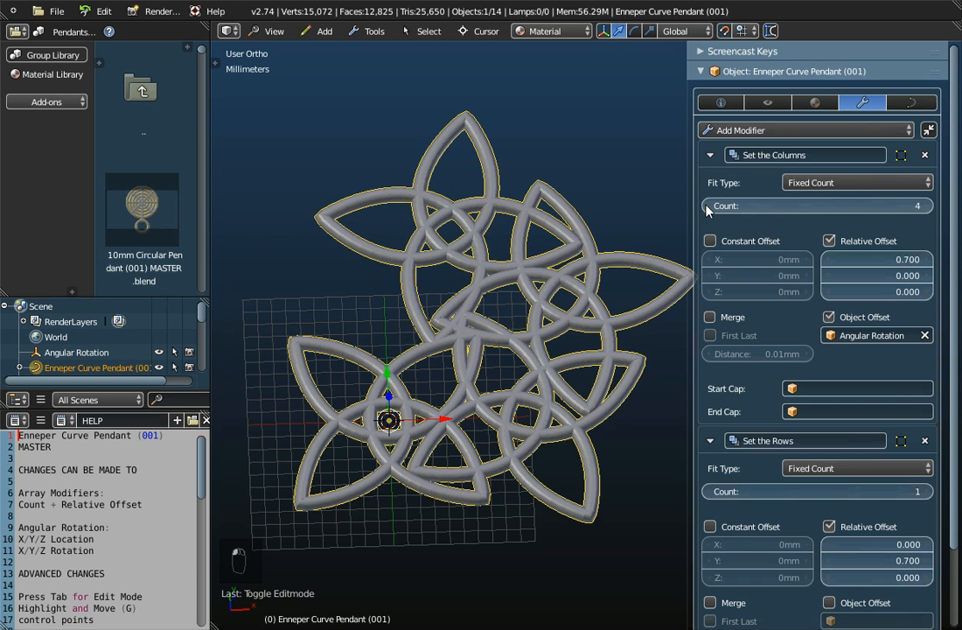
- Set the Set the Columns count to 5, check the Angular Rotation empty's rotation values, and return to the pendant's array modifiers
click(925, 205)
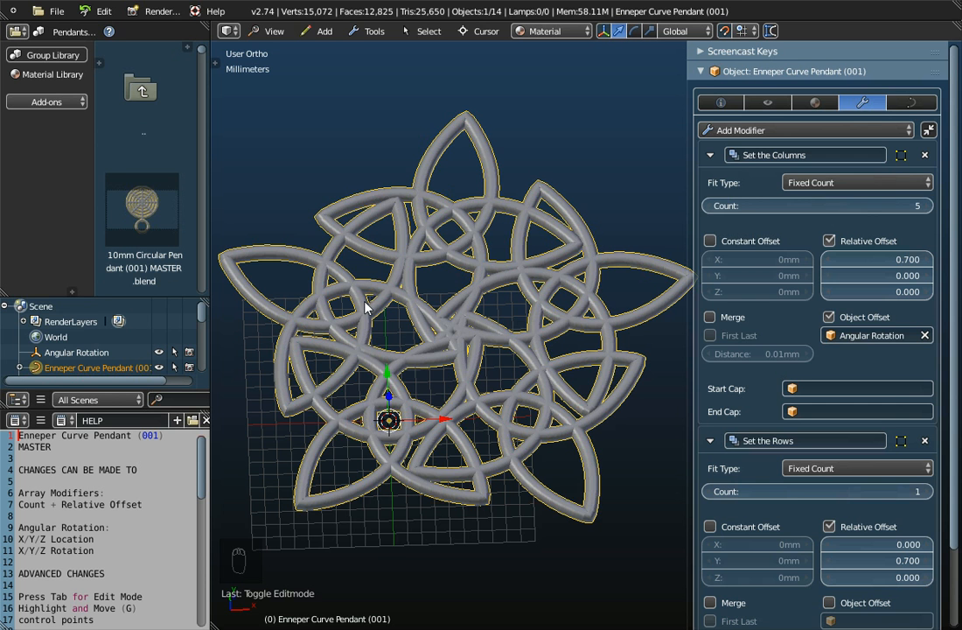
click(98, 354)
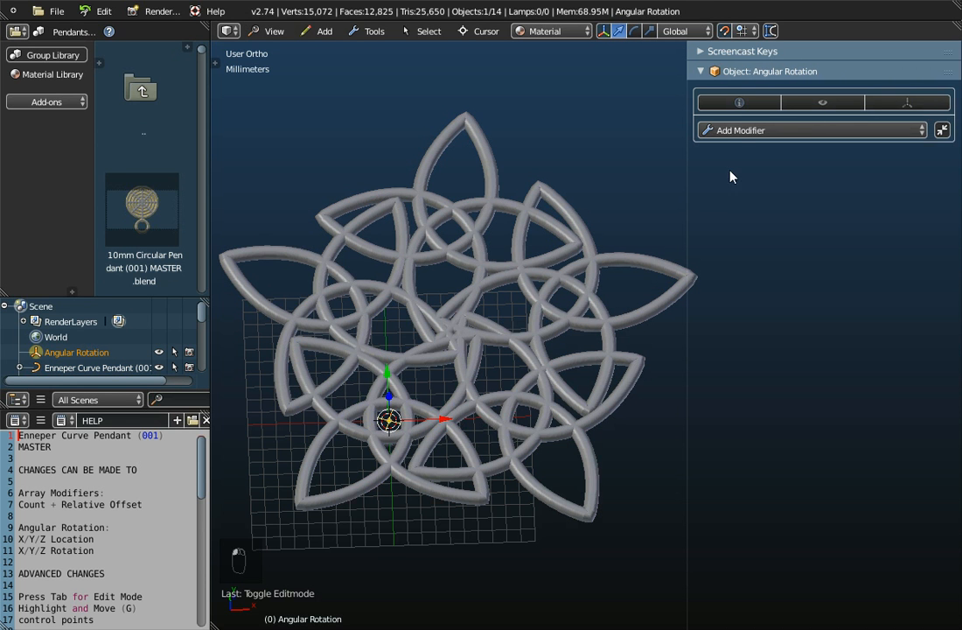
click(737, 102)
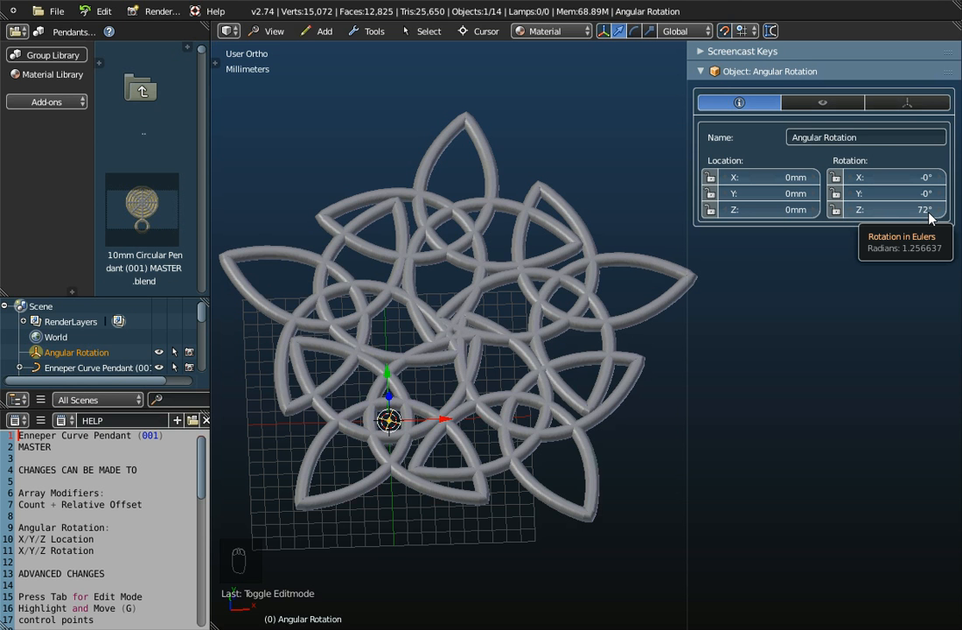
click(96, 367)
click(874, 102)
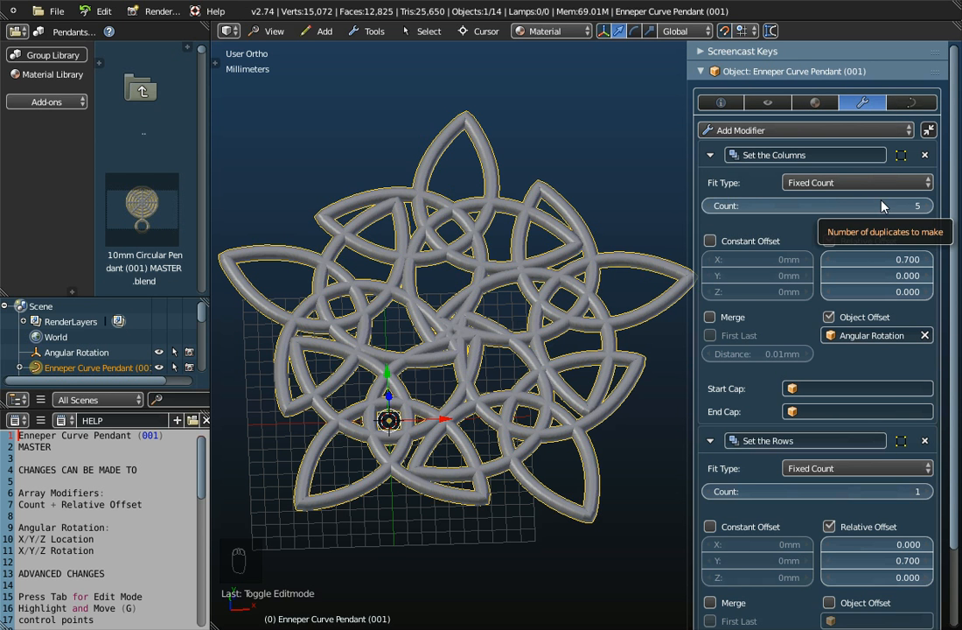
- Remove the Angular Rotation empty from the object offset of the Set the Columns modifier
scroll(442, 356, down, 2)
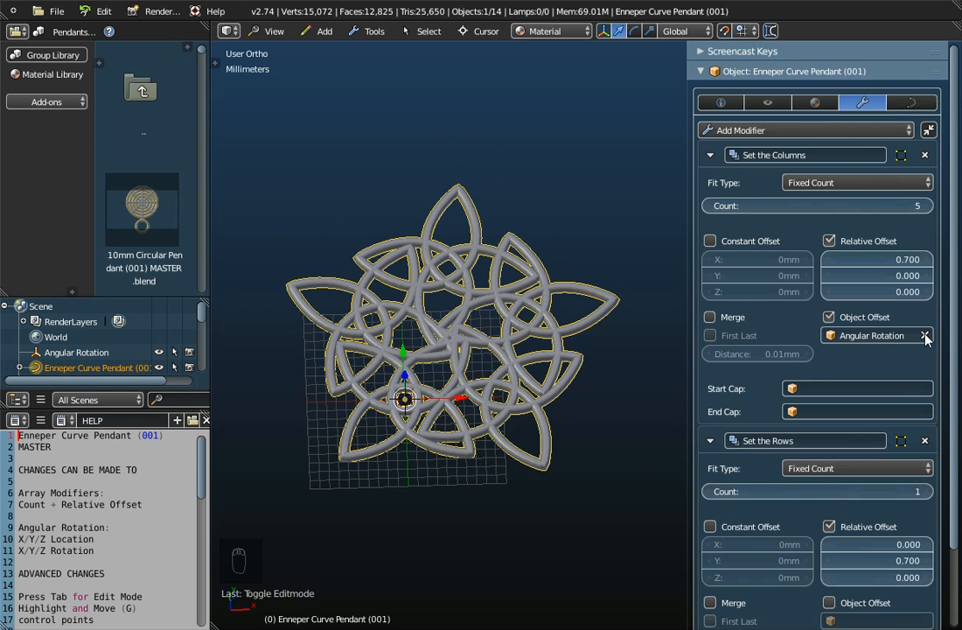
click(829, 318)
click(829, 317)
click(925, 335)
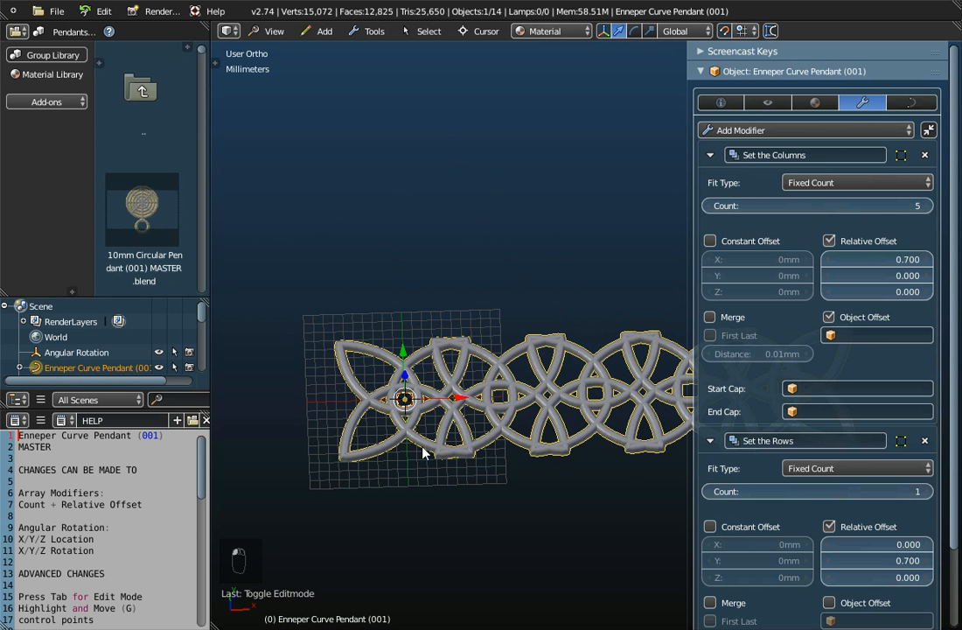
scroll(438, 462, down, 4)
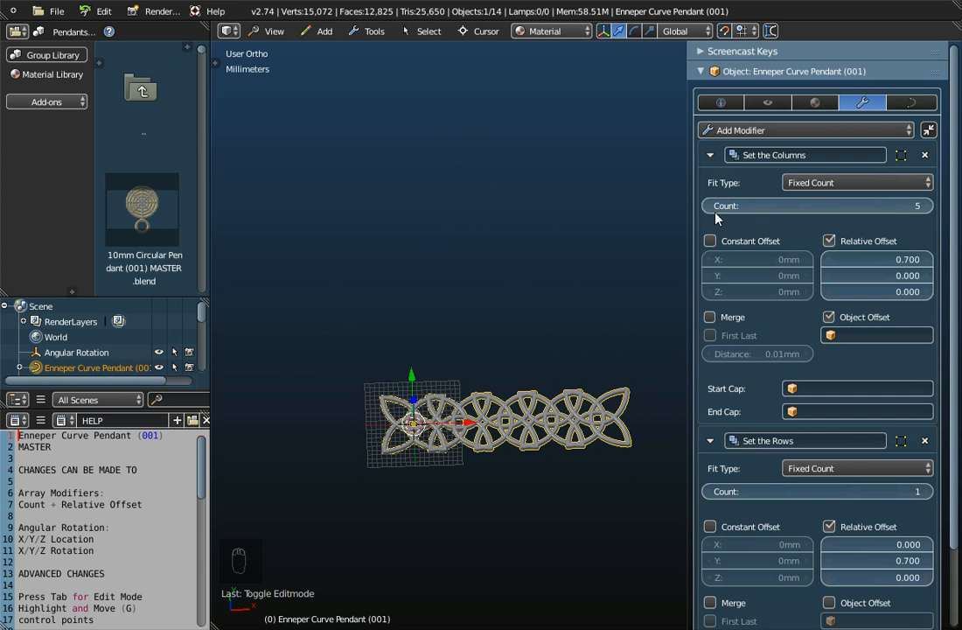
- Raise the Set the Rows count to 2, inspect the two-row lattice, and bring the count back to 1
click(919, 492)
drag(919, 492, 932, 491)
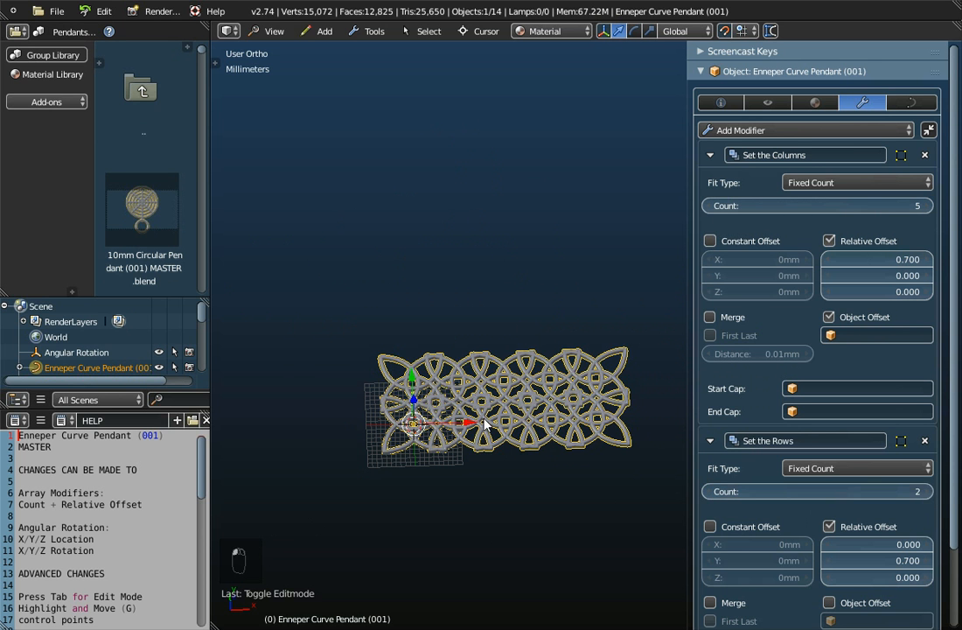
scroll(483, 423, up, 3)
scroll(486, 425, down, 3)
middle_drag(486, 425, 515, 425)
scroll(515, 425, up, 4)
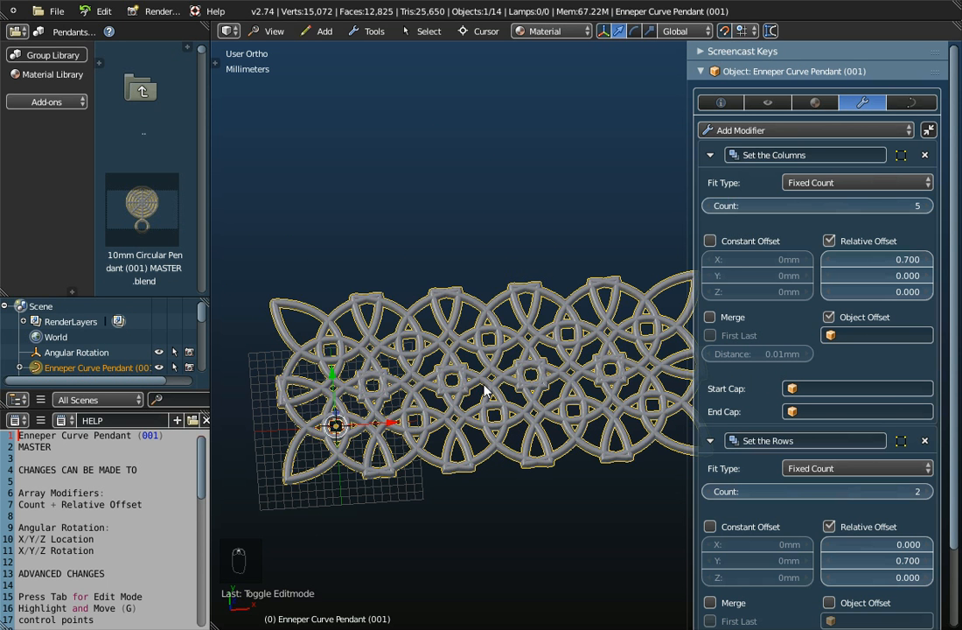
scroll(484, 391, down, 4)
middle_drag(520, 447, 514, 409)
scroll(515, 409, up, 3)
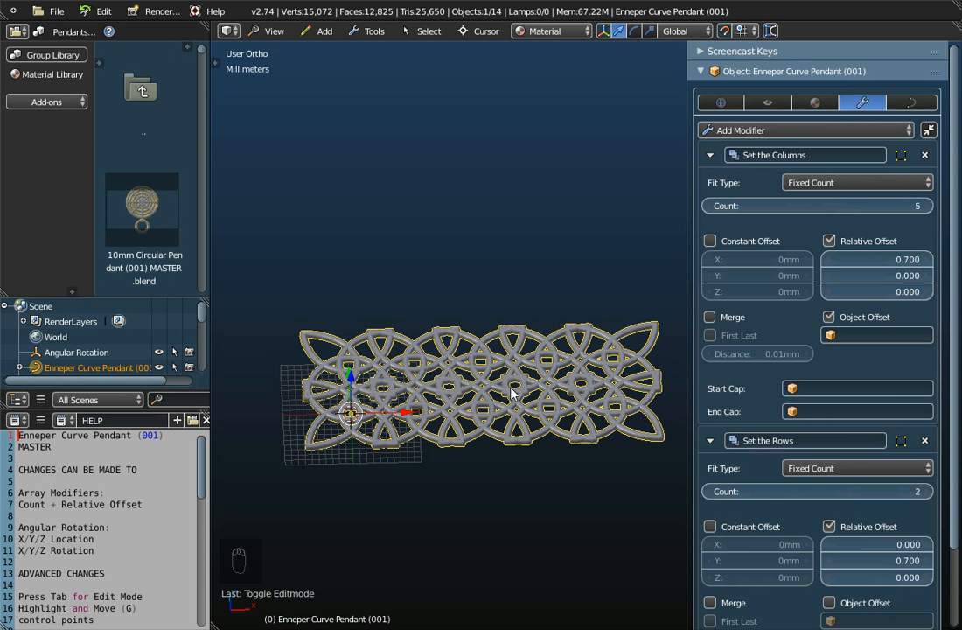
middle_drag(511, 393, 514, 451)
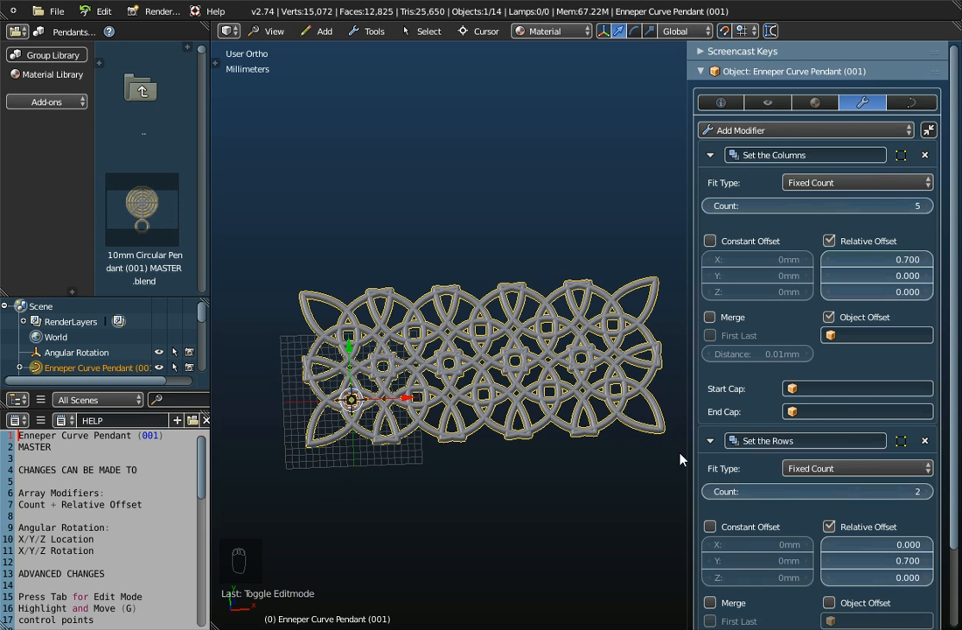
click(710, 492)
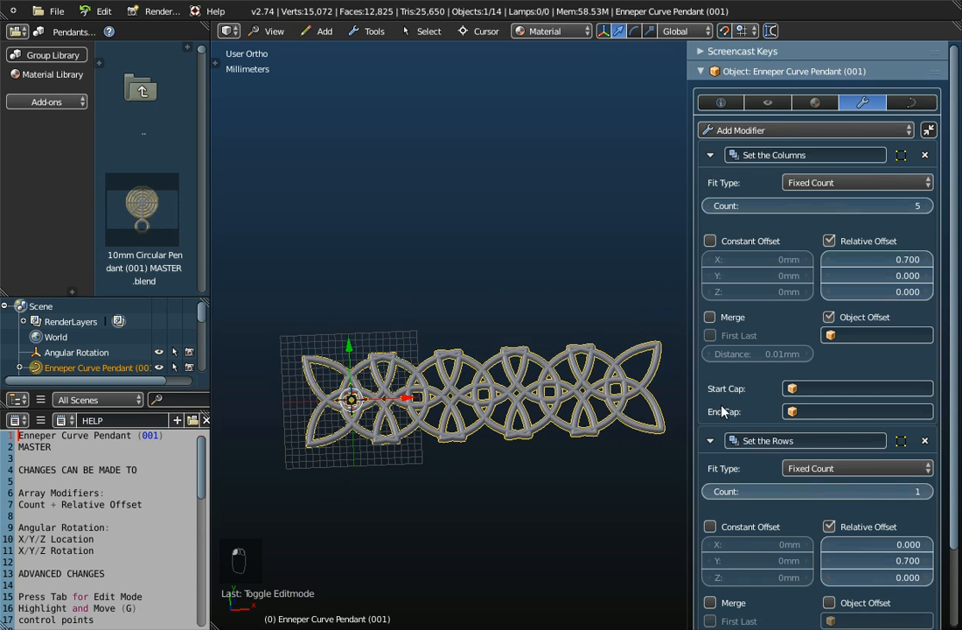
- Set the Set the Columns count to 3 and its relative X offset to 0.600
click(707, 206)
click(707, 205)
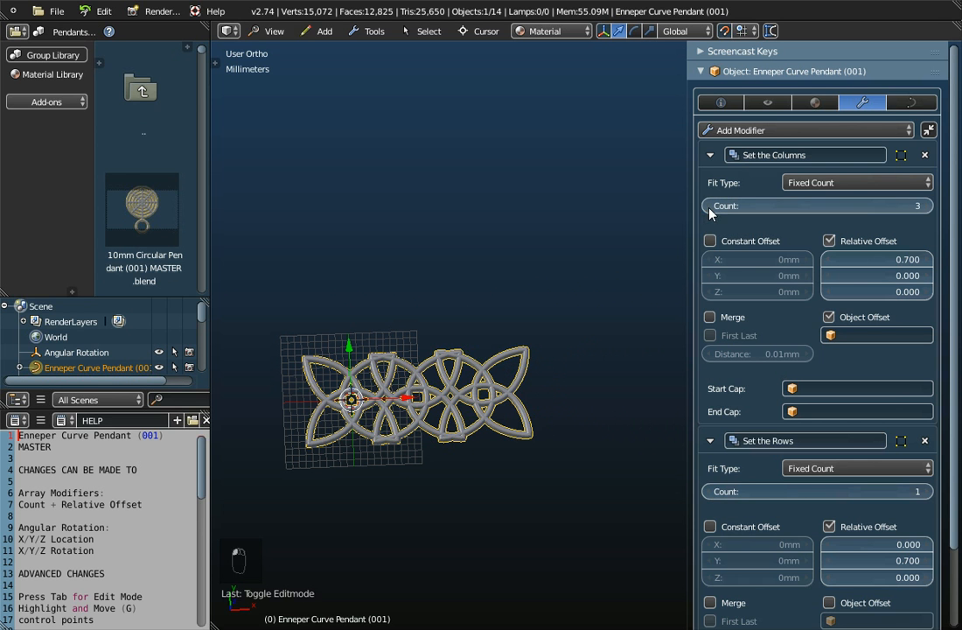
click(830, 264)
click(830, 264)
click(932, 260)
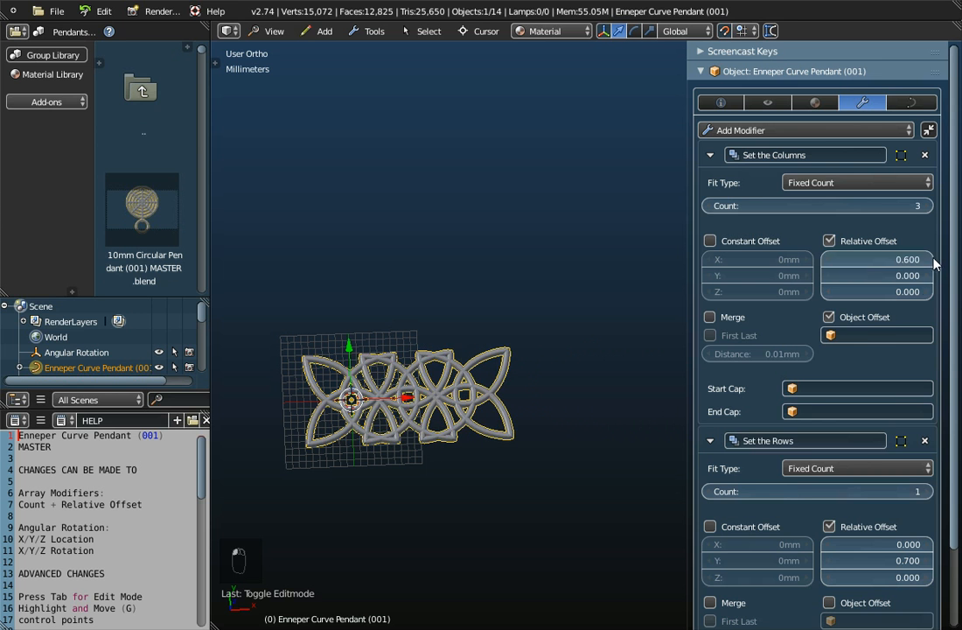
- Assign the Angular Rotation empty as the object offset of Set the Columns again, and clear it
click(838, 335)
click(832, 358)
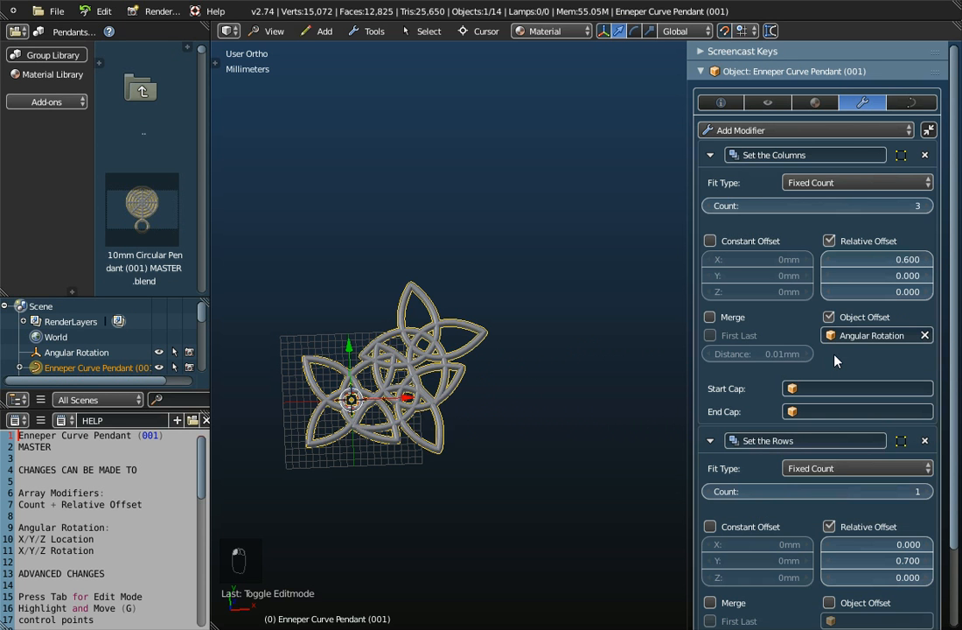
click(924, 336)
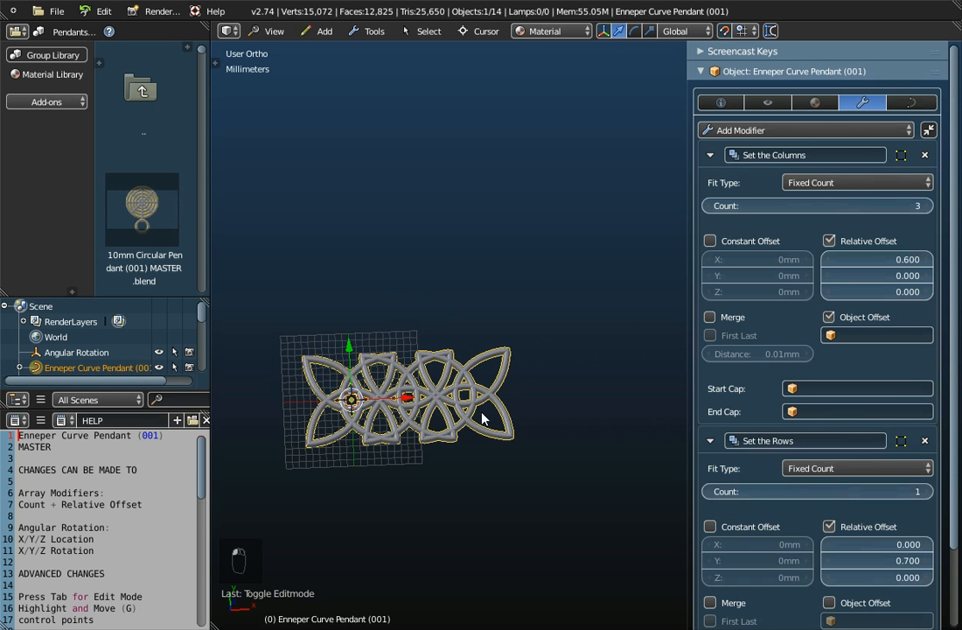
middle_drag(449, 420, 435, 501)
middle_drag(435, 456, 494, 337)
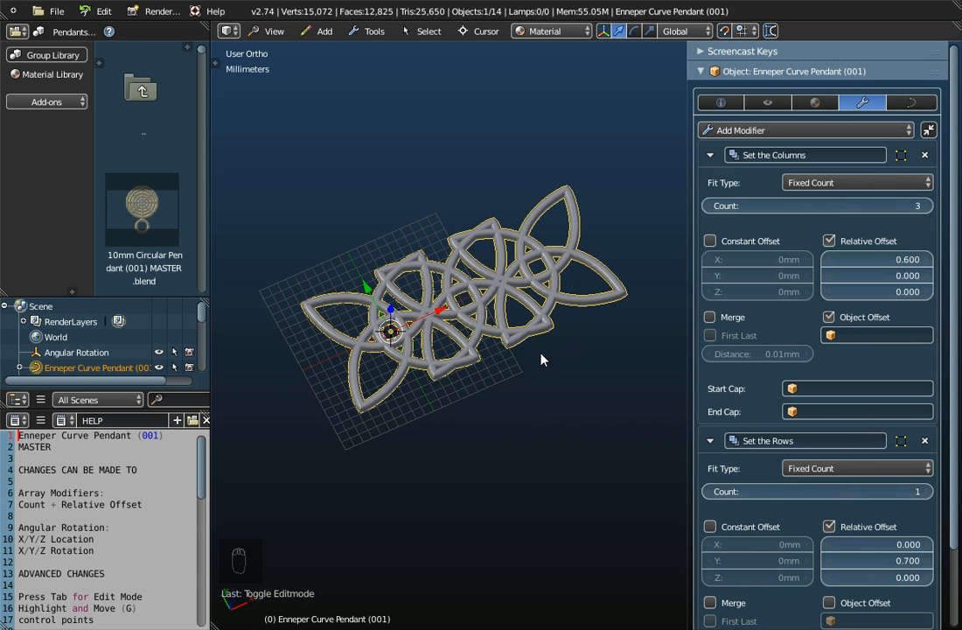
- Export the pendant as a Wavefront OBJ to the Desktop under the name "Enneper Curve Pendant (001).obj"
click(53, 11)
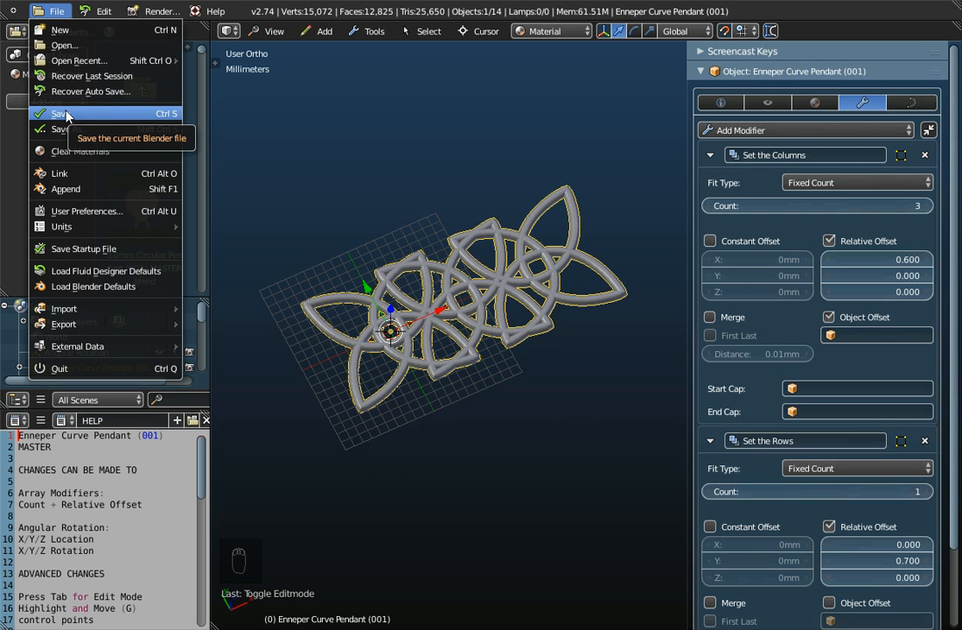
mouse_move(68, 325)
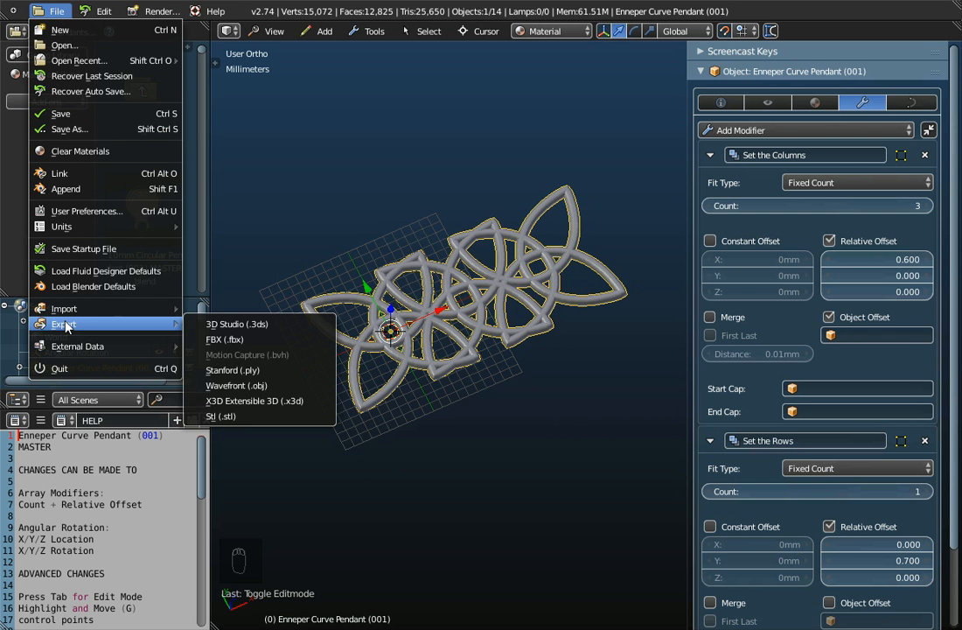
click(252, 386)
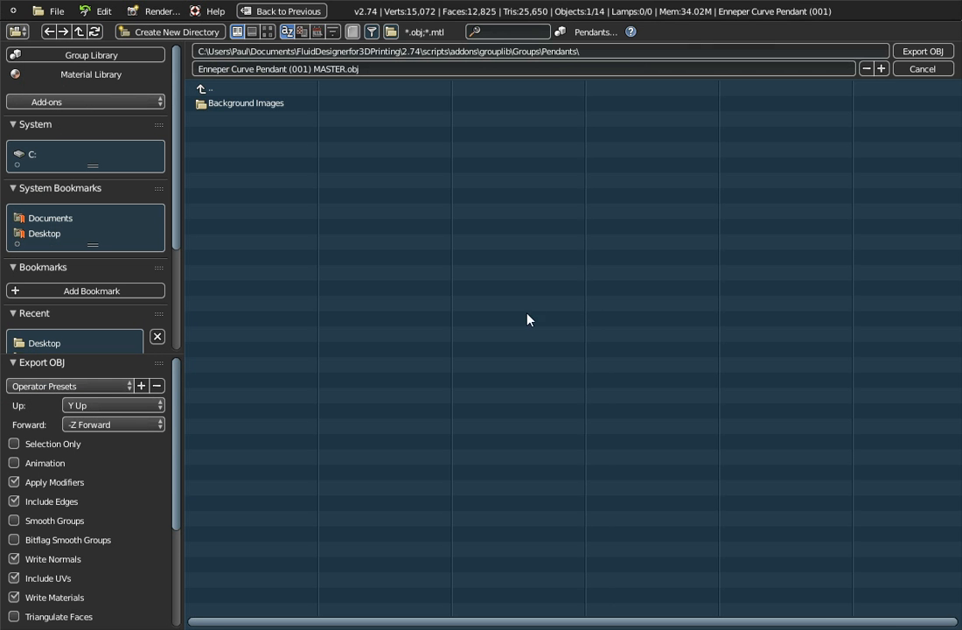
click(48, 235)
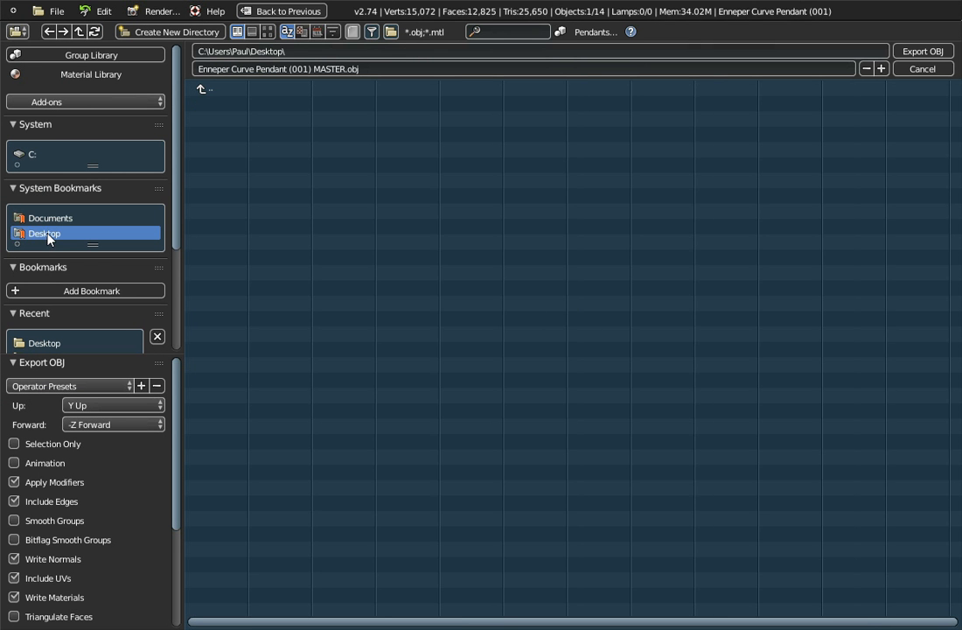
click(325, 69)
double_click(326, 68)
key(BackSpace)
key(BackSpace)
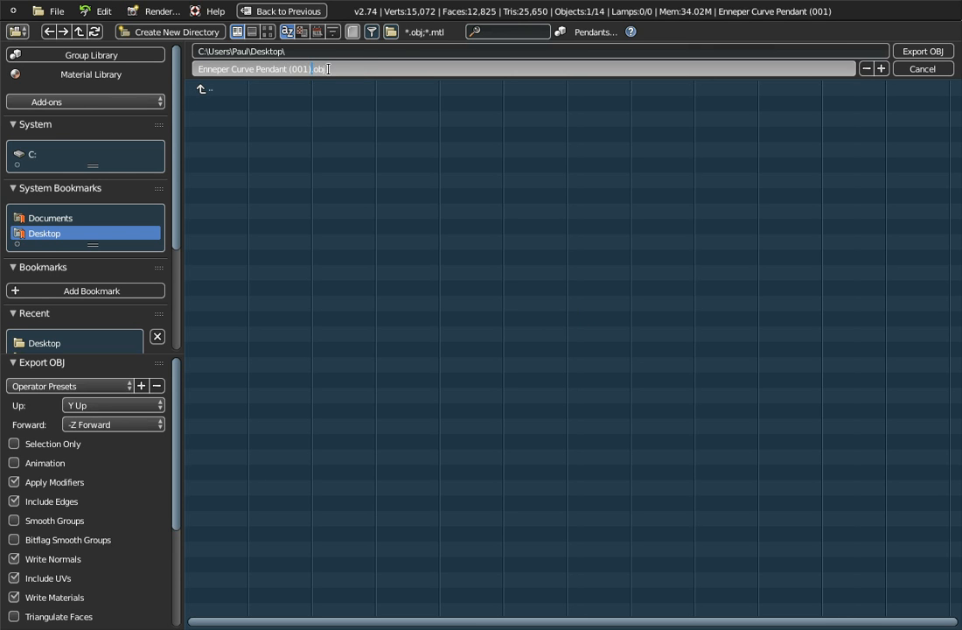
key(Return)
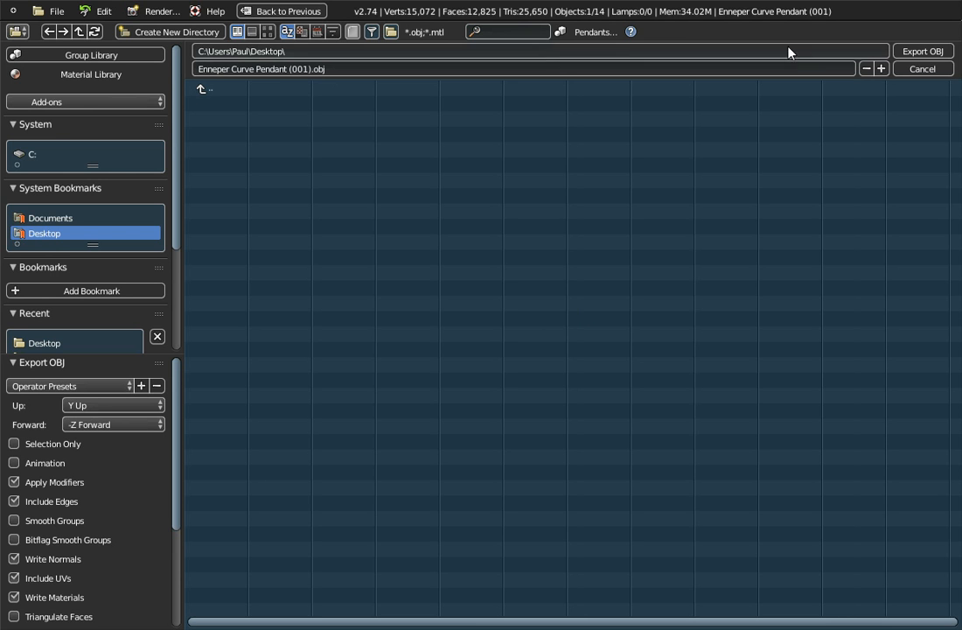
click(910, 52)
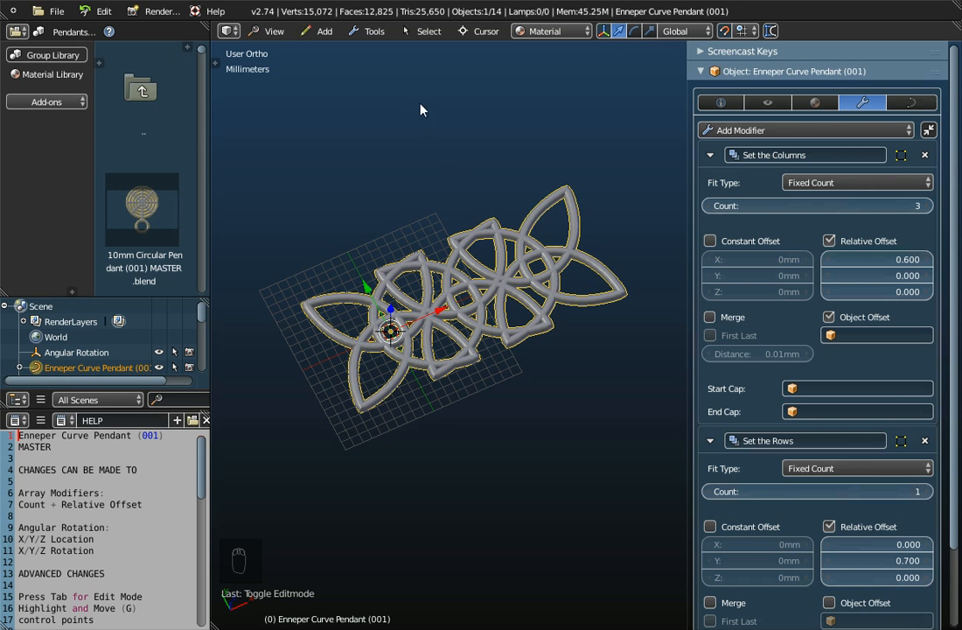
- Switch to the top view, collapse the Set the Columns and Set the Rows modifiers, and widen the object properties area
click(275, 31)
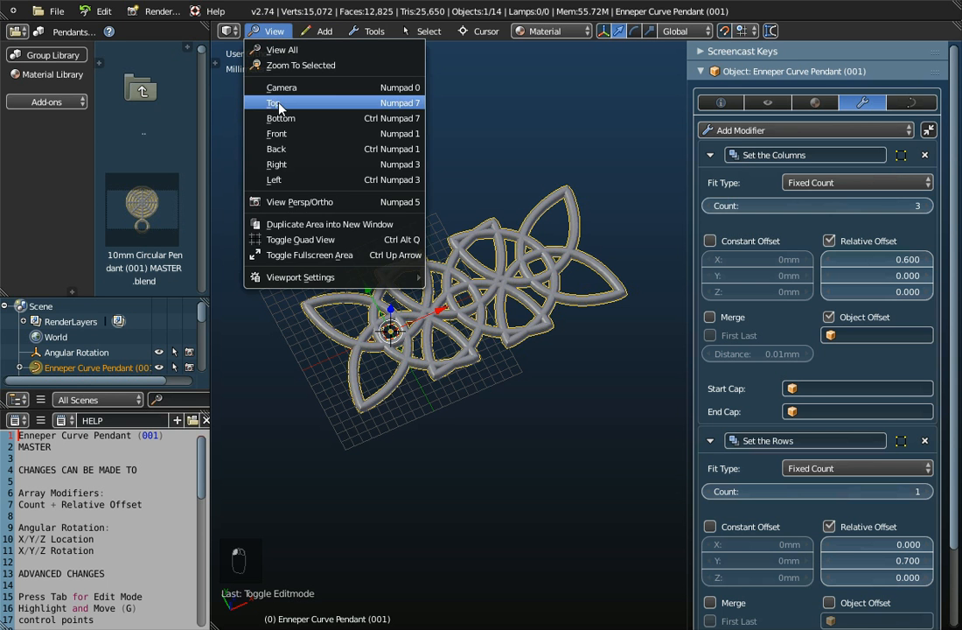
click(275, 101)
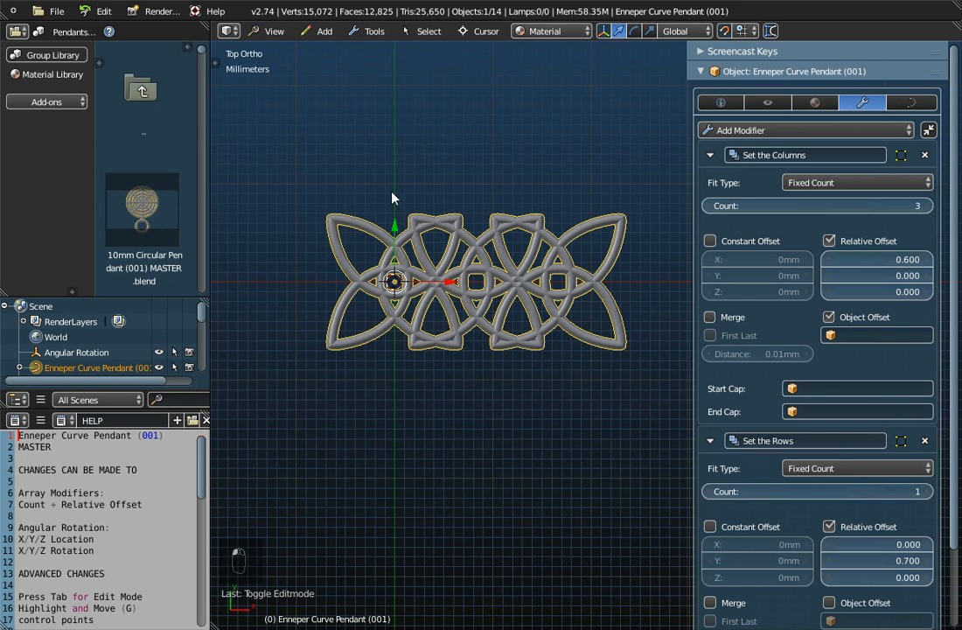
click(710, 440)
click(710, 156)
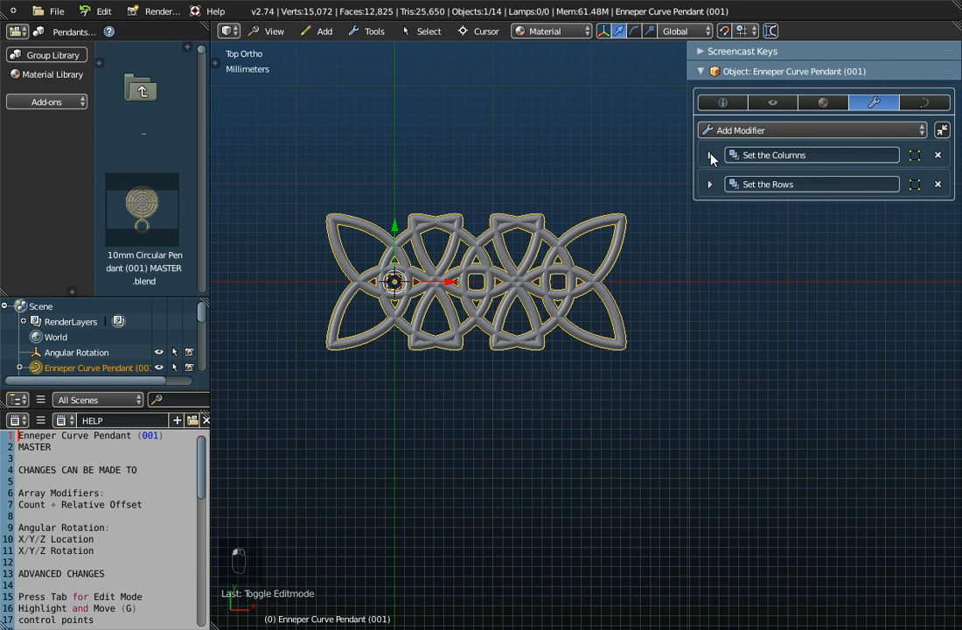
drag(691, 202, 810, 189)
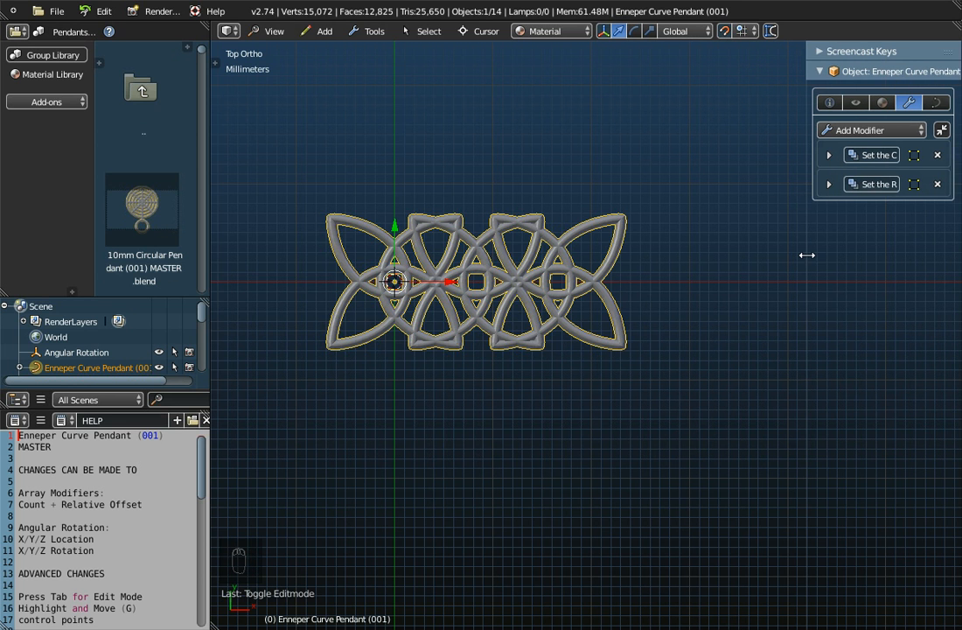
drag(809, 256, 671, 254)
- Try X-Section Diameter 1.5mm and X-Section 1mm x 1mm as the pendant curve's bevel object
click(920, 104)
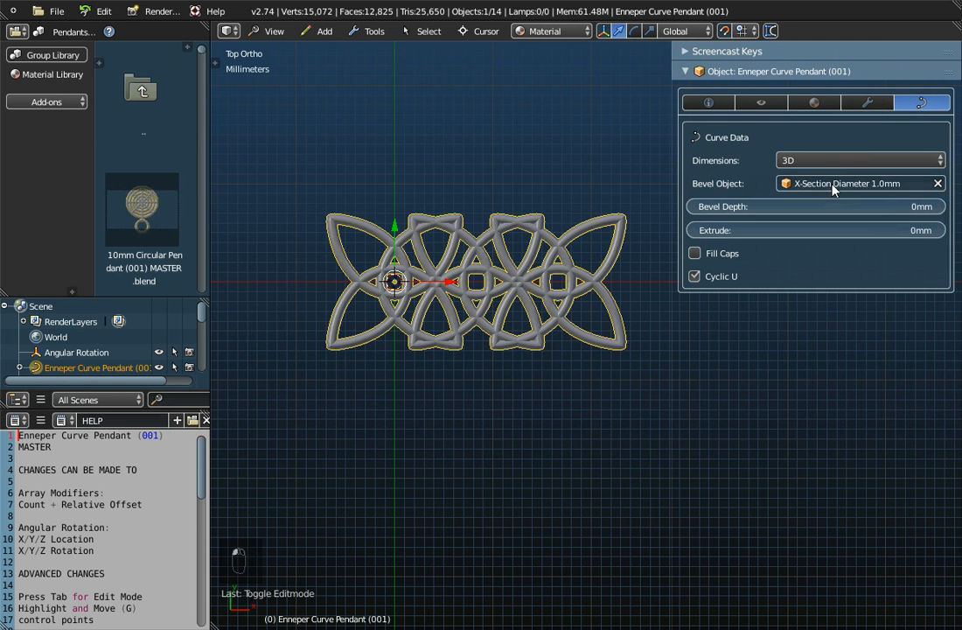
click(853, 183)
click(832, 353)
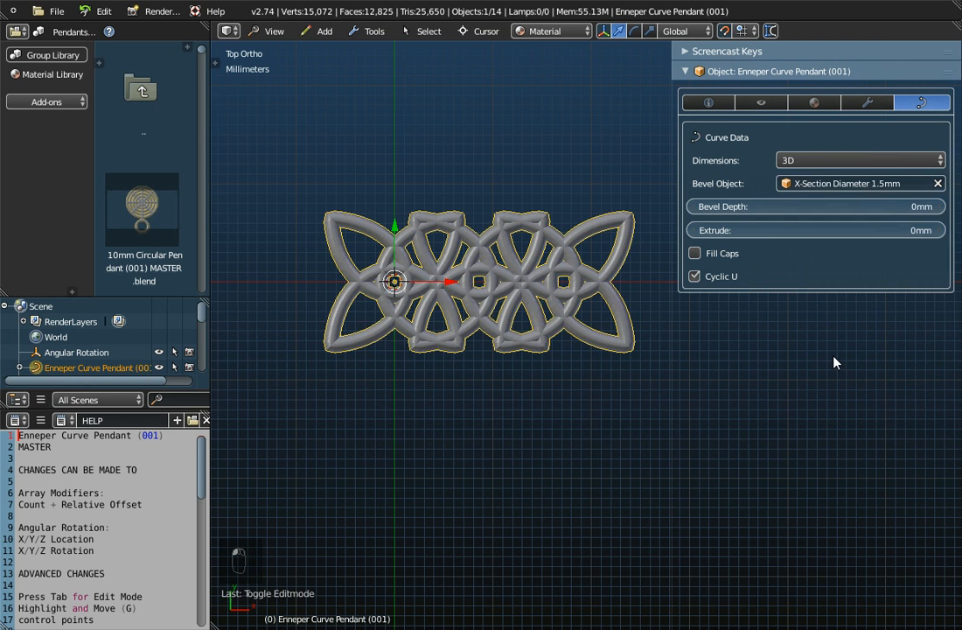
click(884, 184)
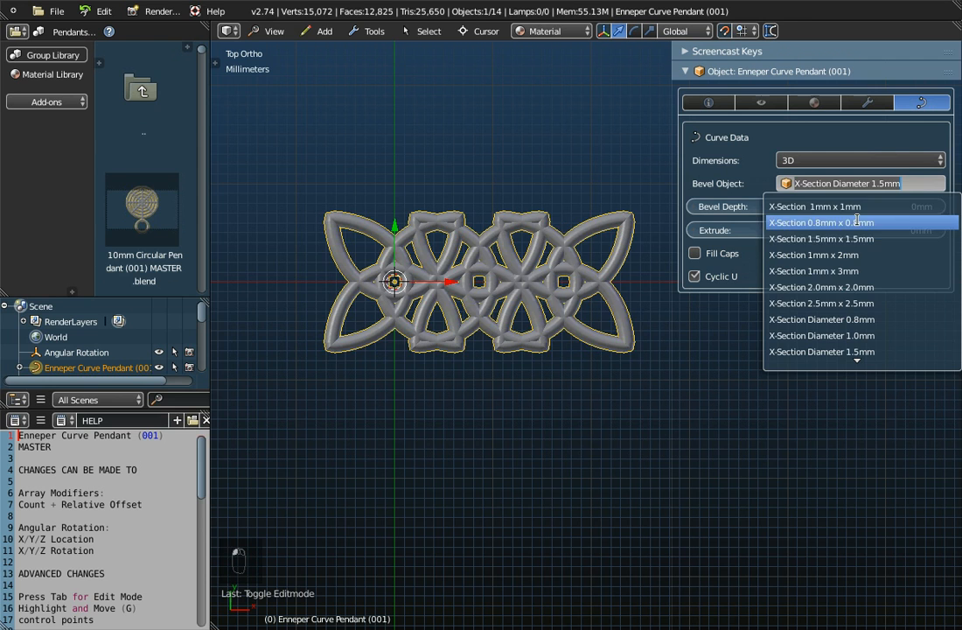
click(861, 206)
scroll(457, 384, up, 1)
middle_drag(457, 383, 490, 328)
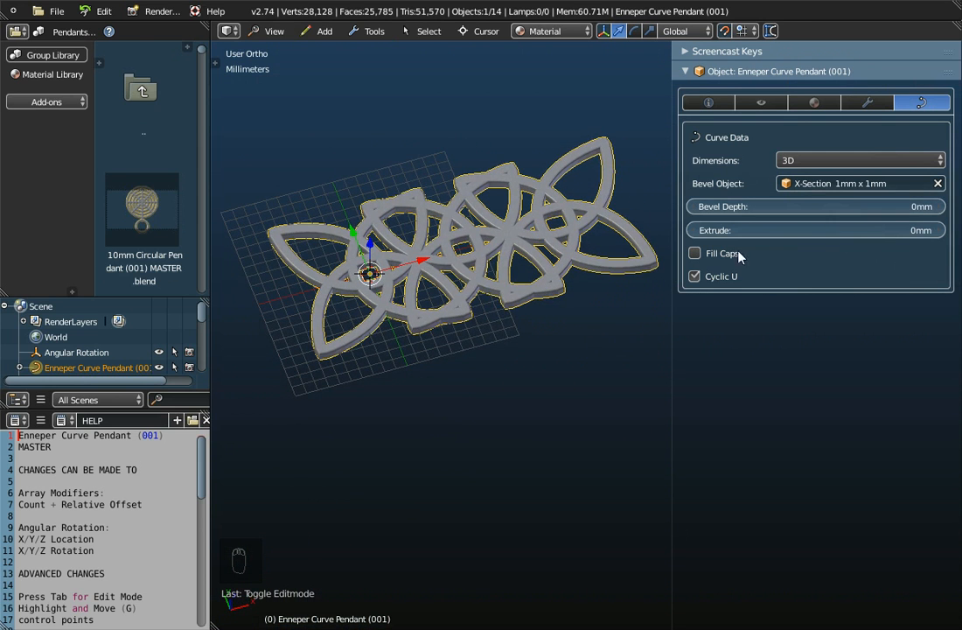
- Set the pendant curve's bevel object to X-Section Diameter 1.0mm and show the pattern in top view
click(844, 183)
click(853, 338)
scroll(380, 234, up, 2)
scroll(381, 234, down, 2)
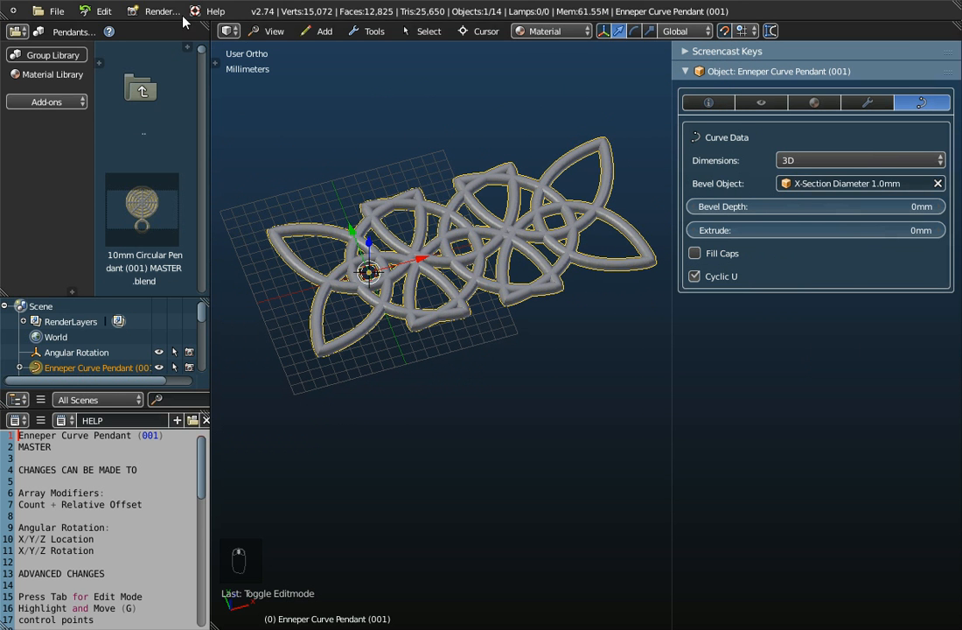
click(274, 31)
click(262, 91)
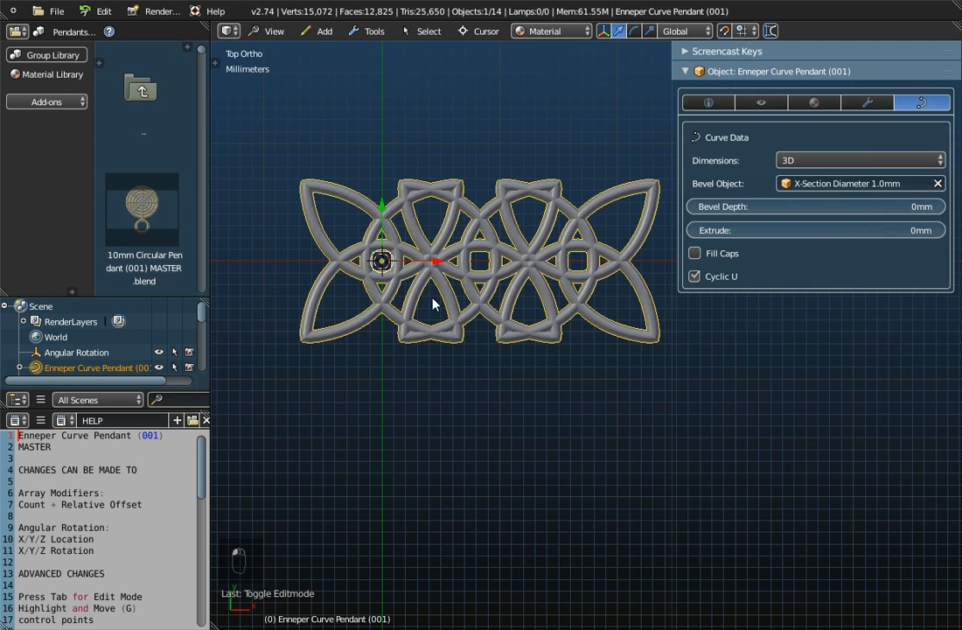
shift+middle_drag(434, 291, 490, 370)
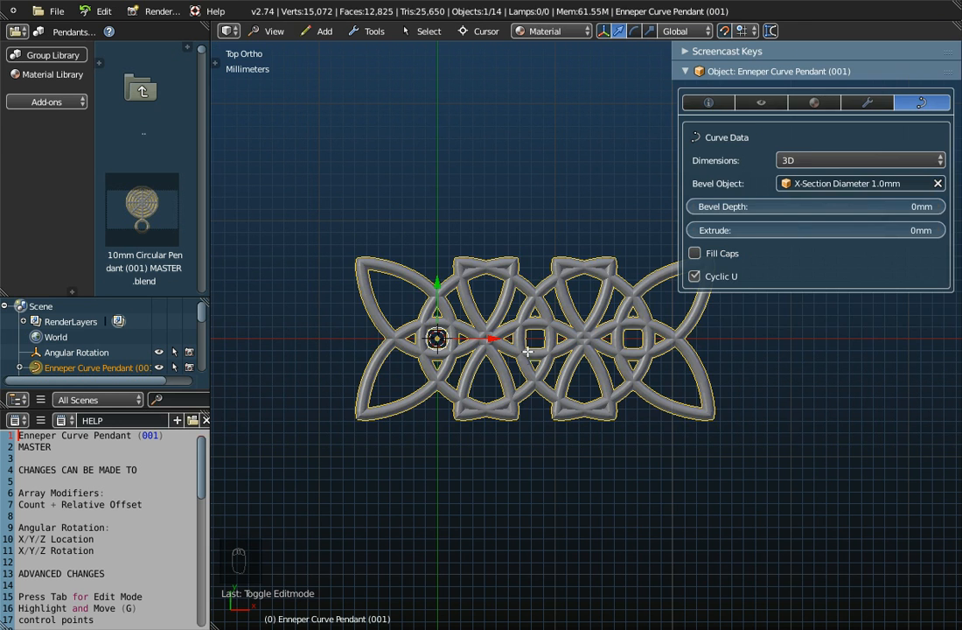
- Enter edit mode on the pendant curve and circle-select the control points at the crossing directly above the first motif's centre
key(Tab)
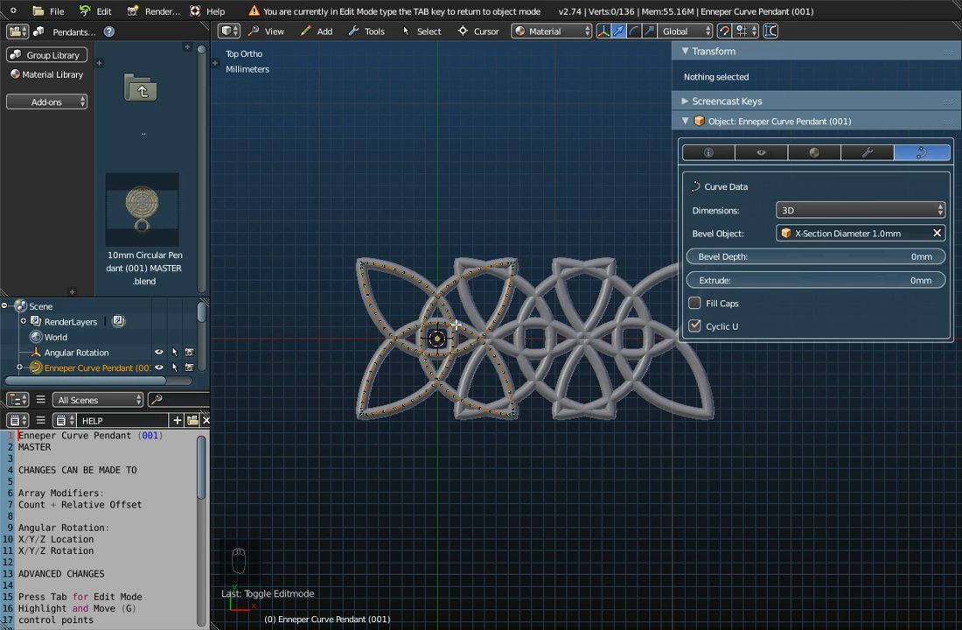
scroll(447, 385, up, 3)
scroll(448, 384, up, 2)
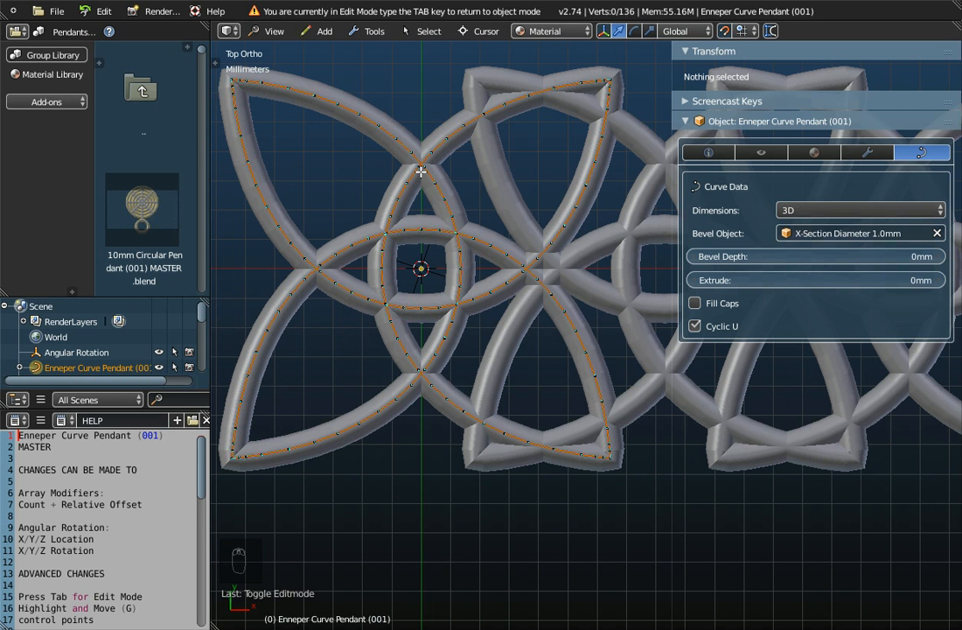
key(c)
click(421, 163)
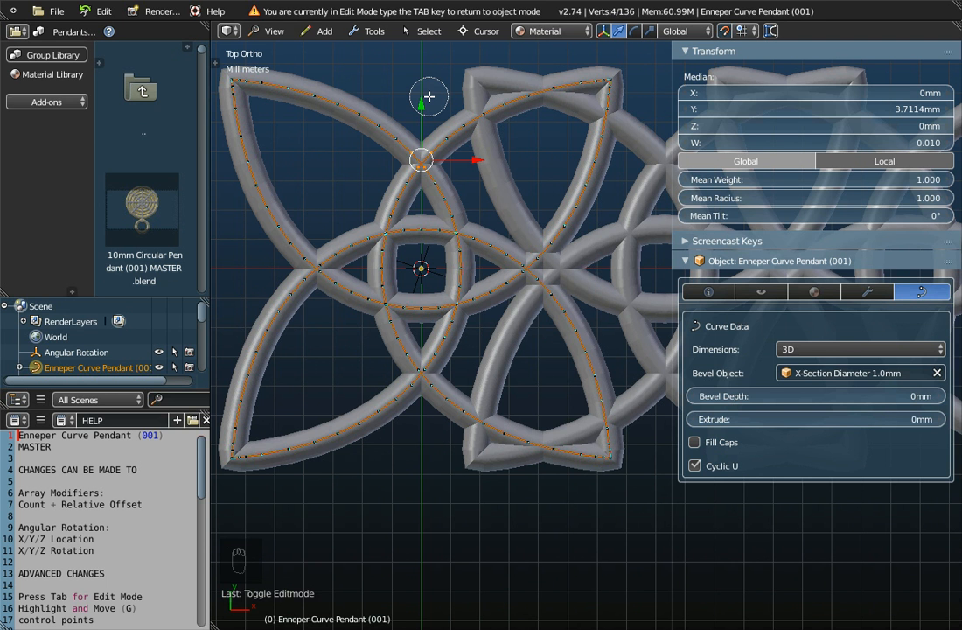
key(Escape)
scroll(429, 114, down, 3)
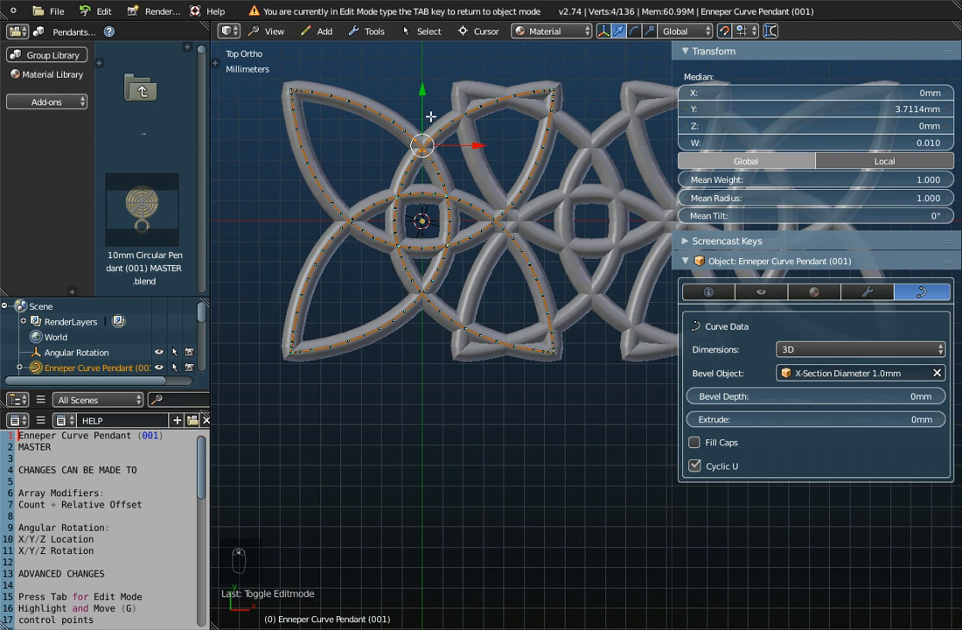
scroll(434, 183, down, 3)
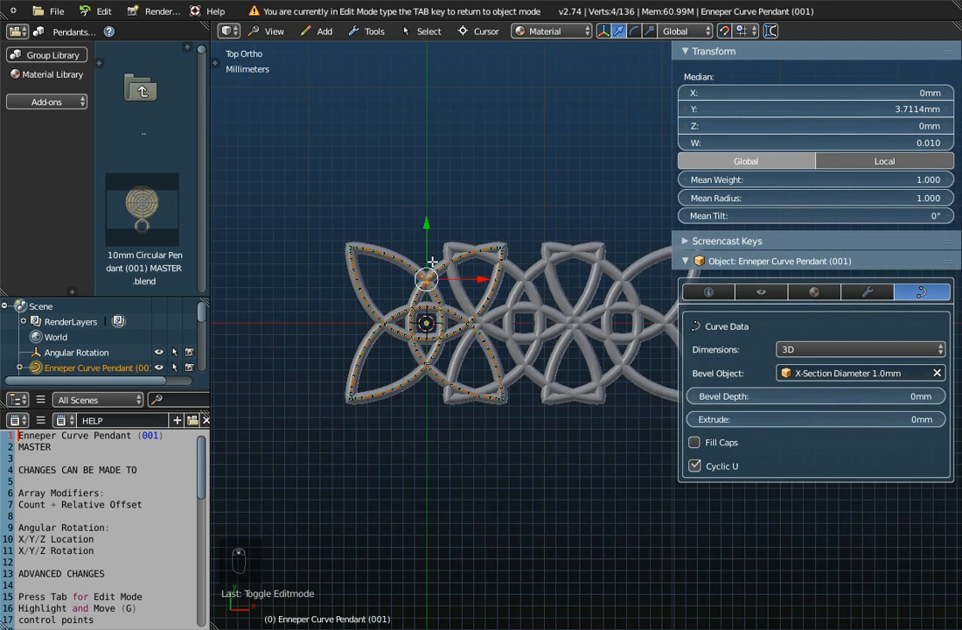
- Move the selected control points -3 mm along Y with proportional editing at a size of about 9.85
key(g)
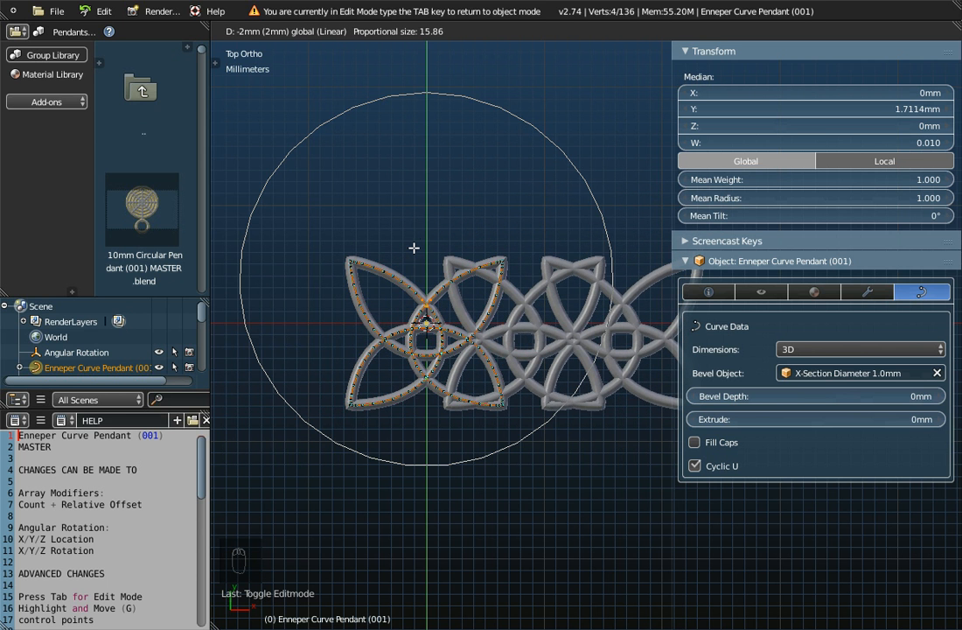
scroll(415, 248, up, 2)
scroll(415, 248, up, 7)
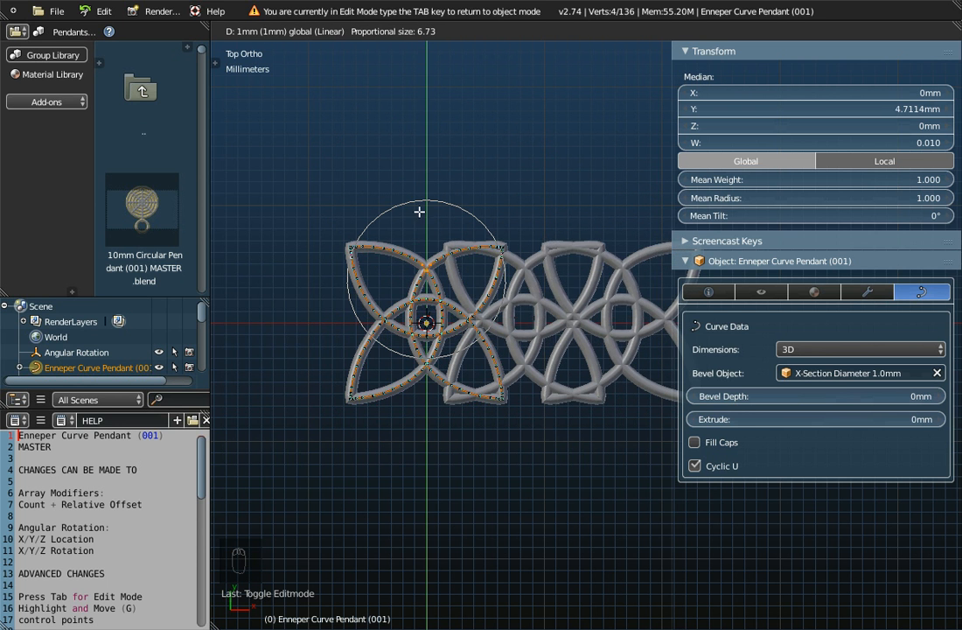
scroll(434, 228, up, 4)
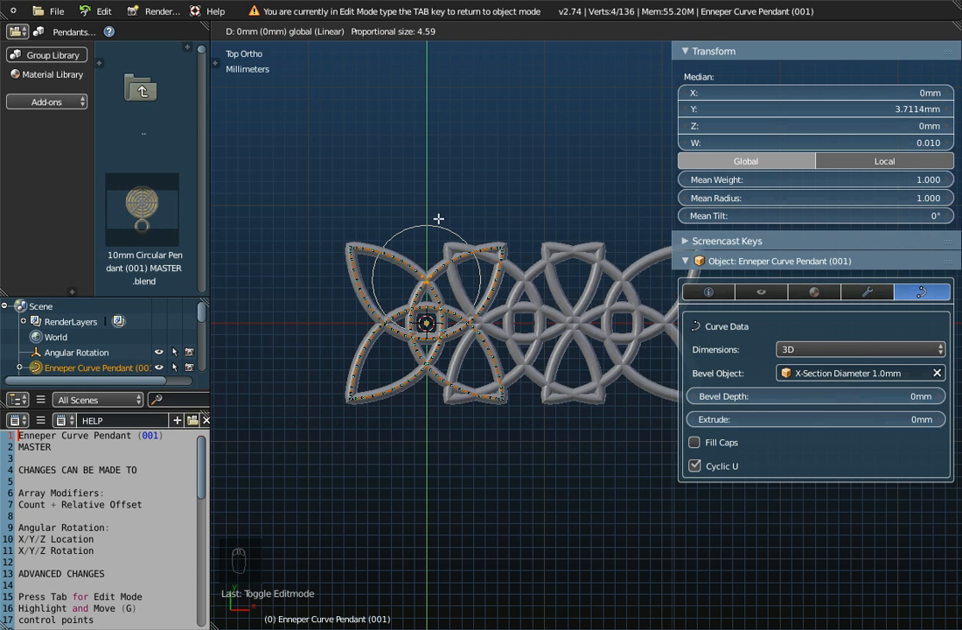
scroll(438, 217, down, 2)
scroll(438, 215, down, 2)
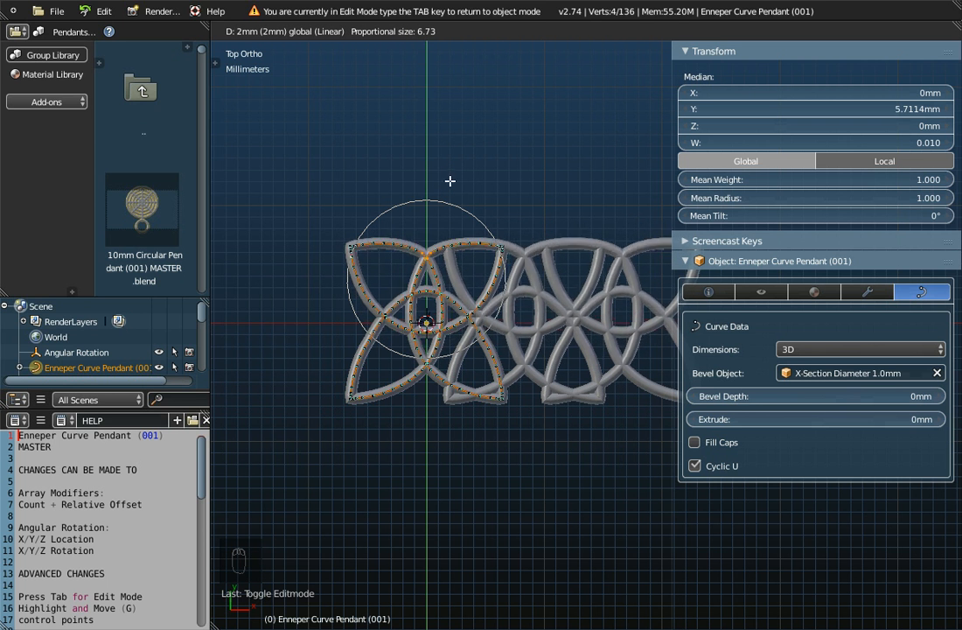
scroll(458, 232, down, 2)
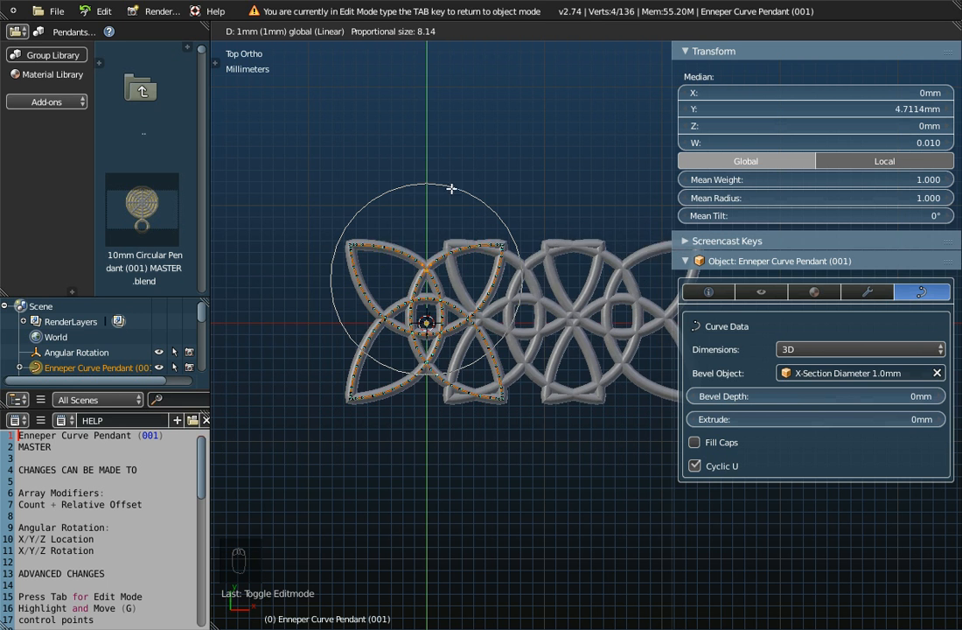
scroll(452, 171, down, 2)
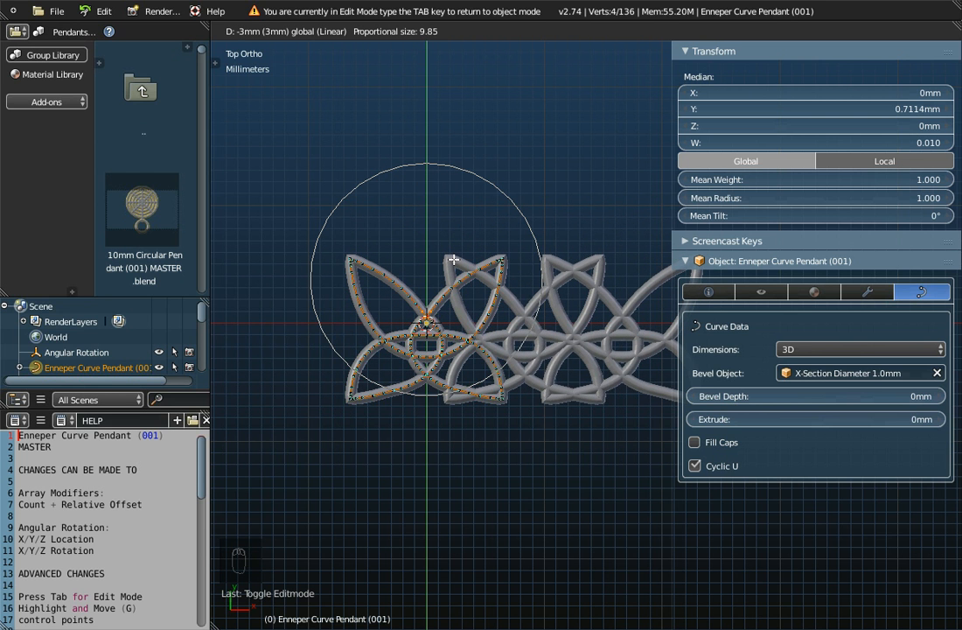
click(455, 260)
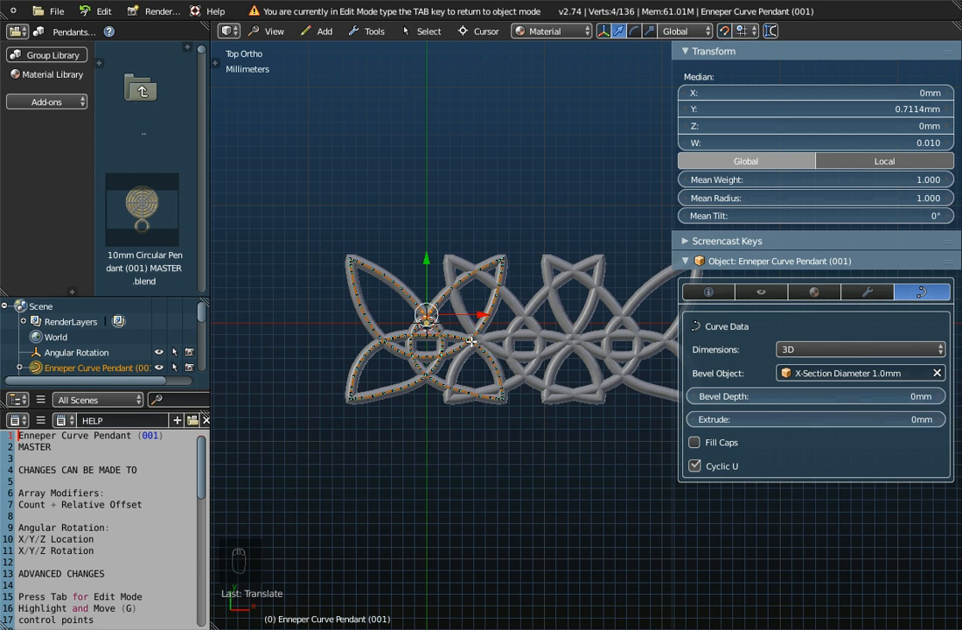
- Return to object mode and inspect the reshaped repeating pattern in top view
scroll(473, 343, down, 2)
scroll(490, 358, up, 1)
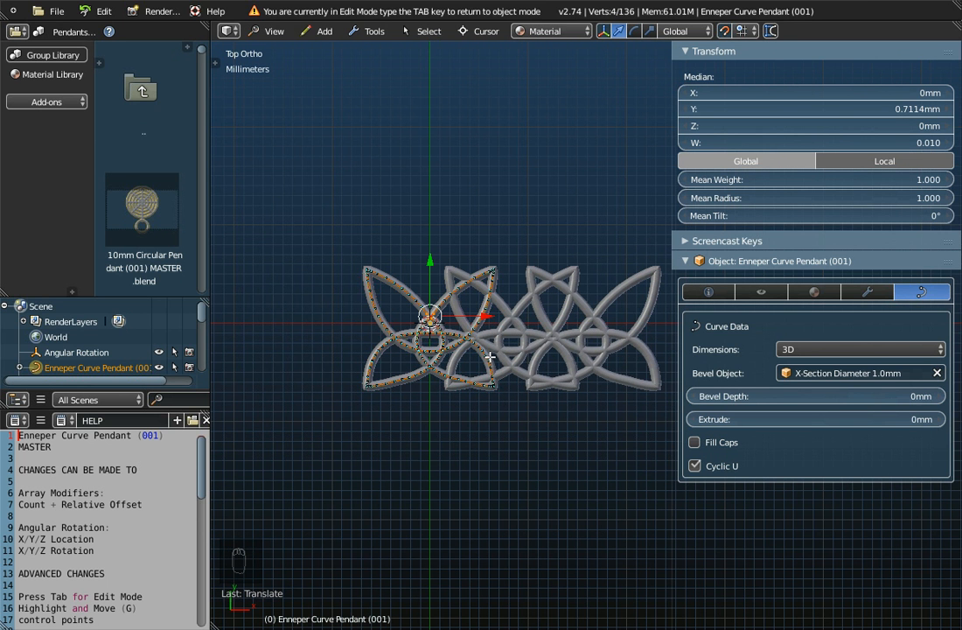
key(Tab)
scroll(520, 367, up, 4)
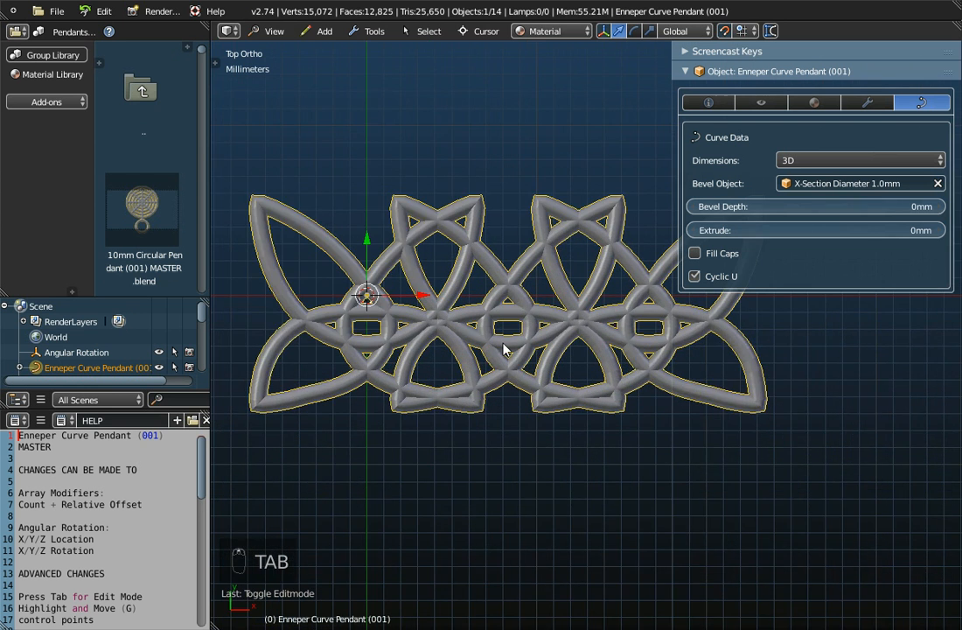
scroll(407, 312, down, 3)
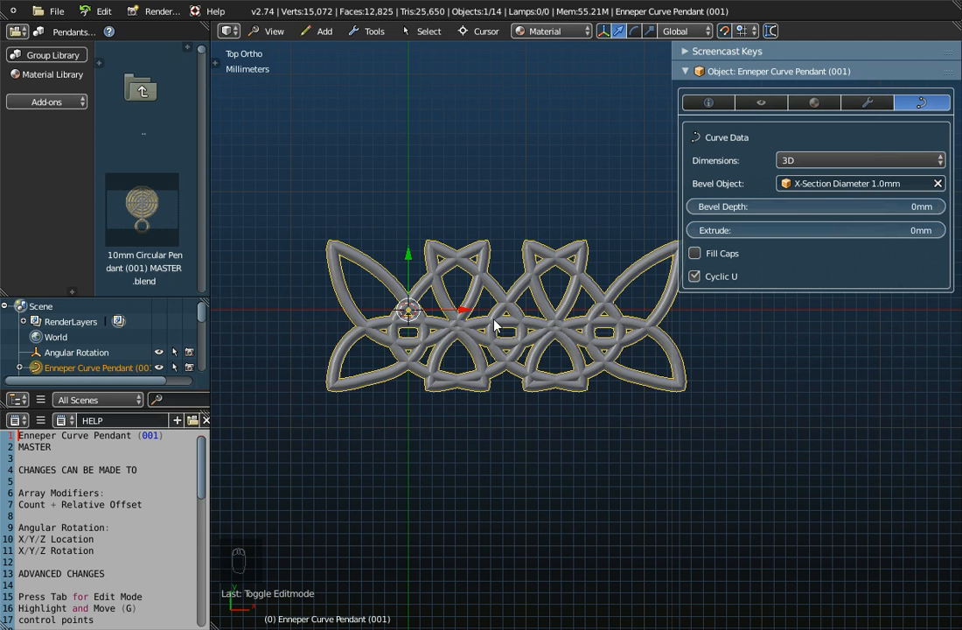
- Expand the Set the Columns modifier and inspect the reshaped pattern from an oblique angle
click(868, 102)
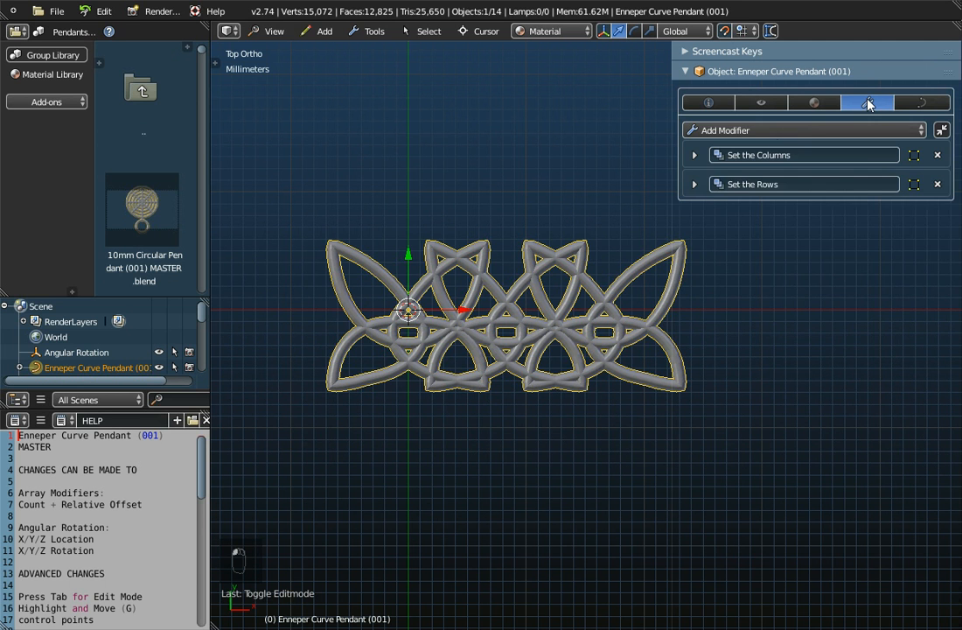
click(694, 155)
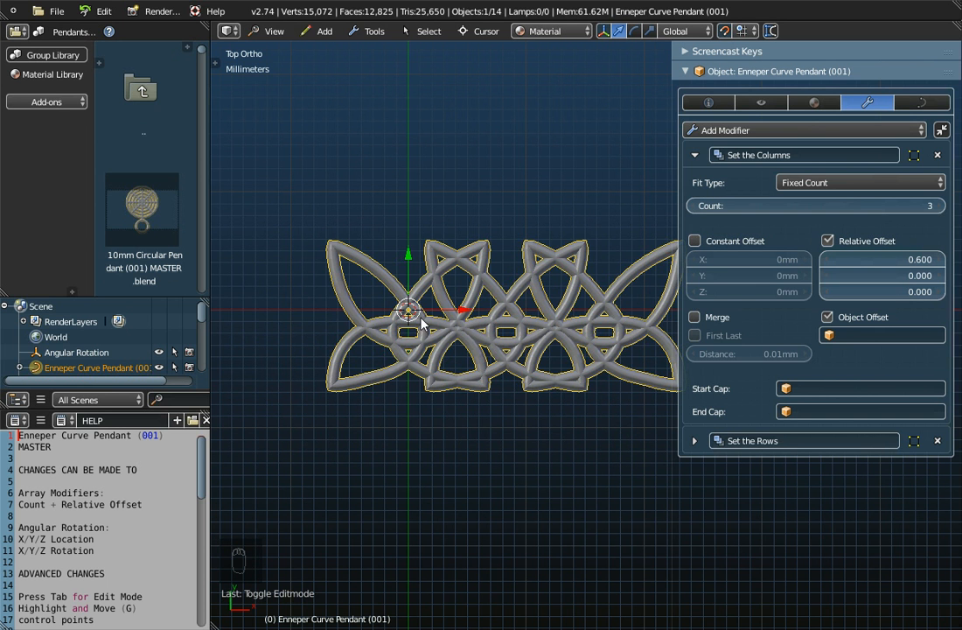
scroll(437, 308, down, 2)
scroll(569, 326, down, 3)
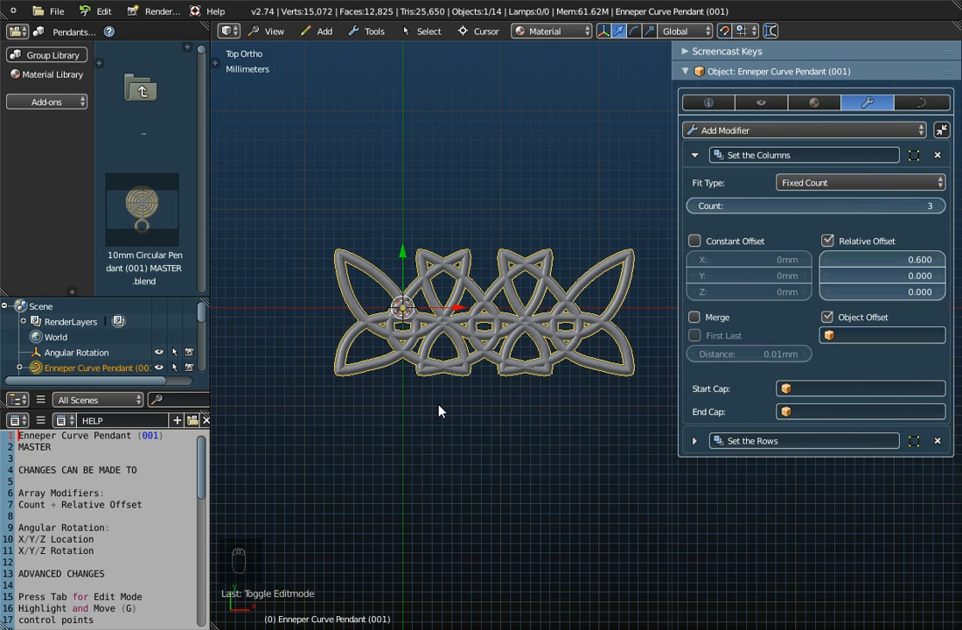
middle_drag(439, 403, 456, 260)
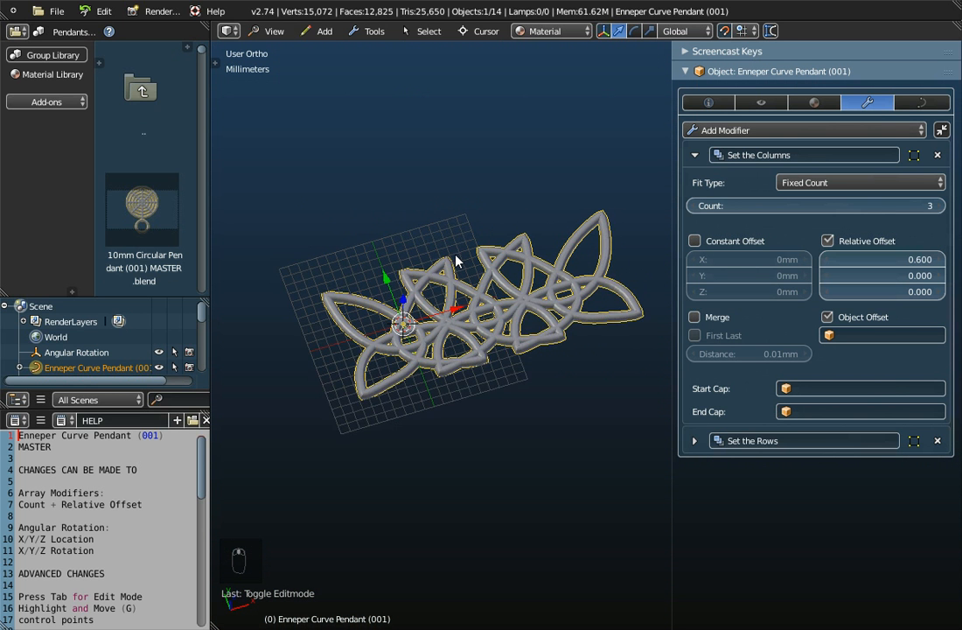
scroll(455, 260, up, 2)
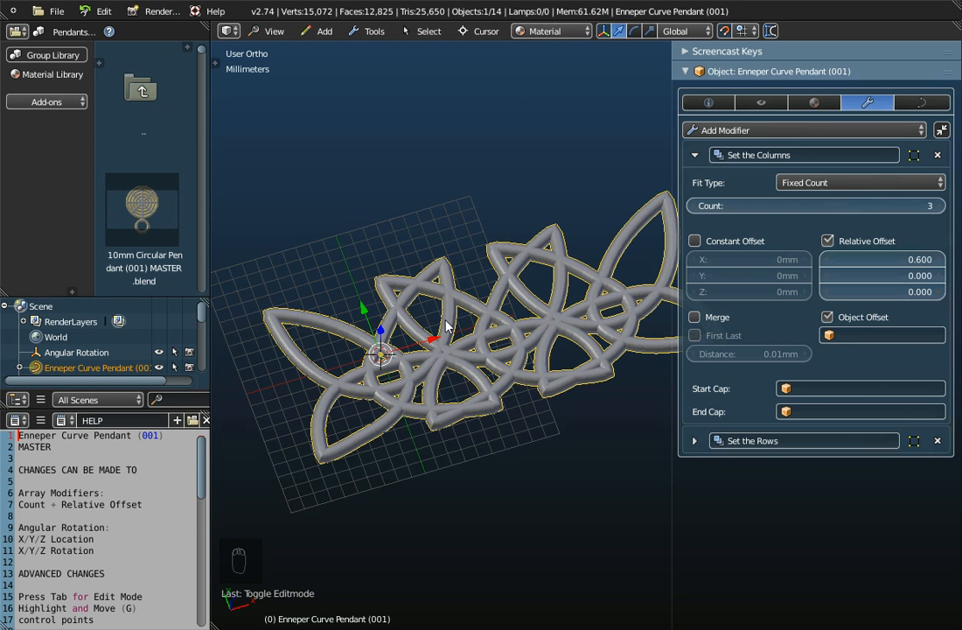
scroll(447, 325, down, 2)
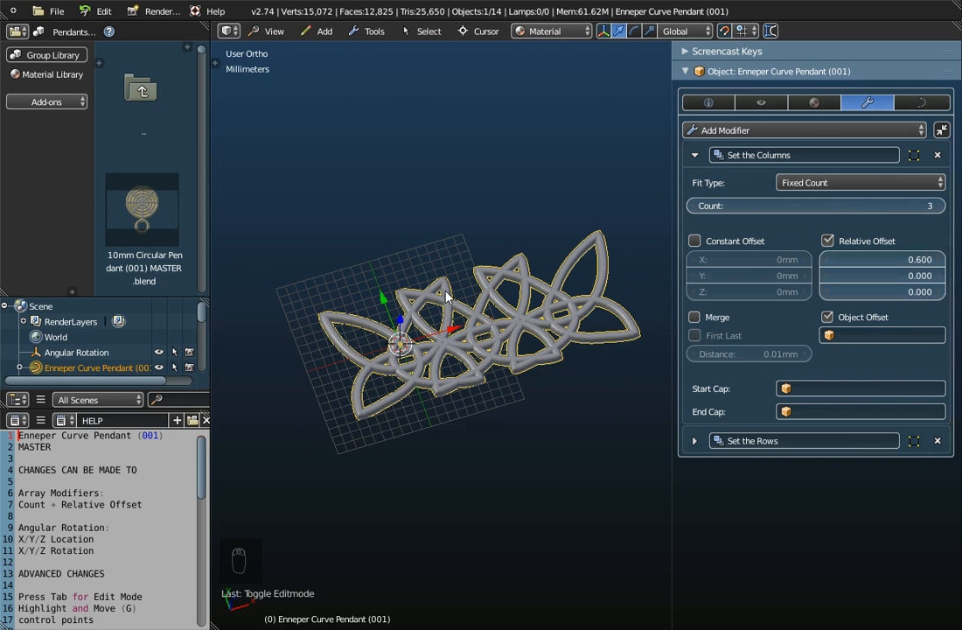
- Start a new scene by reloading the start-up file
click(55, 11)
click(54, 28)
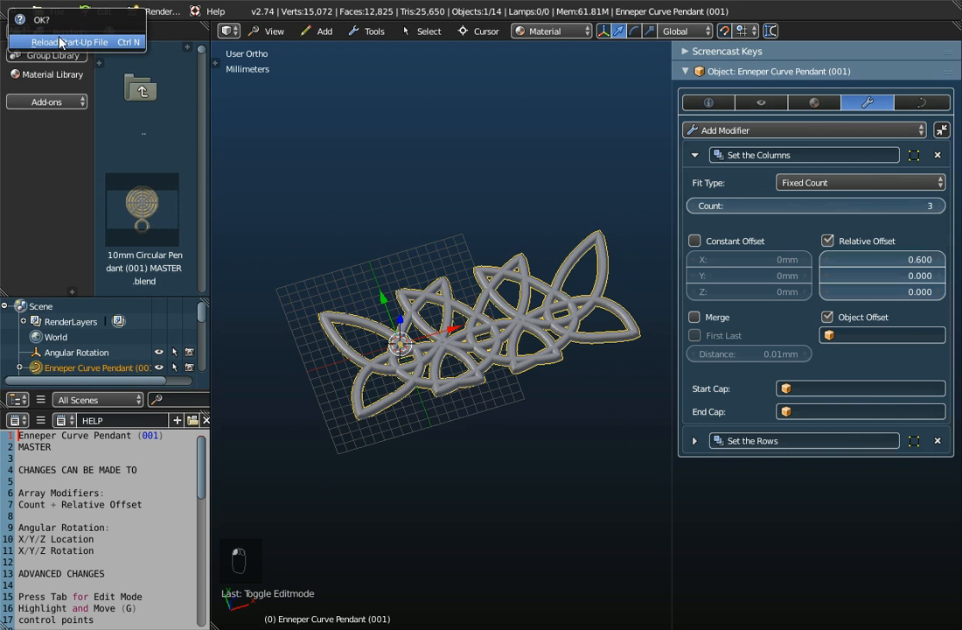
click(58, 42)
- Browse the Pendants group library and select Enneper Curve Pendant (001) MASTER.blend
scroll(463, 258, down, 5)
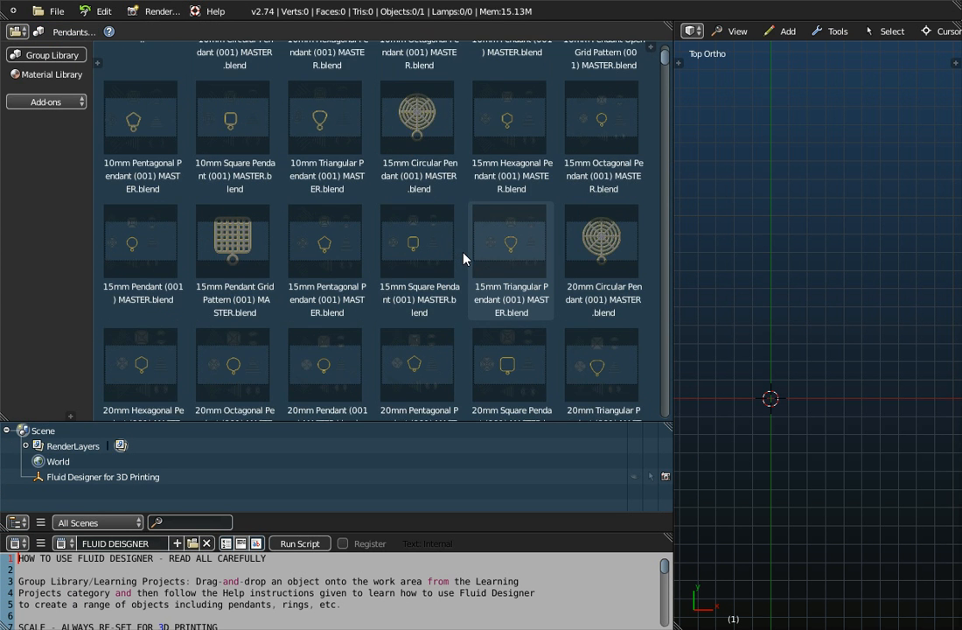
scroll(464, 258, down, 10)
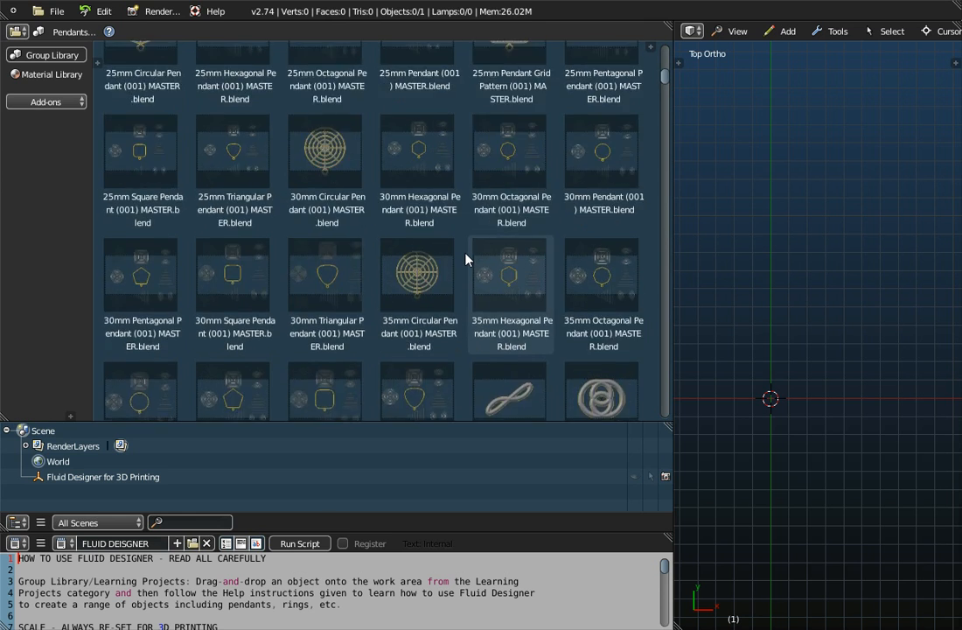
scroll(466, 258, down, 7)
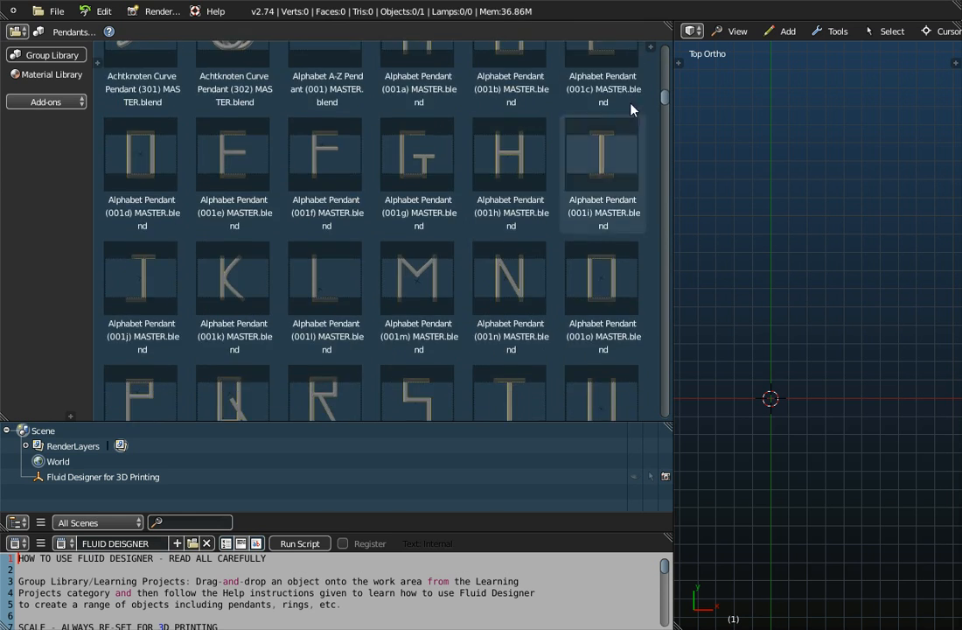
drag(665, 96, 670, 173)
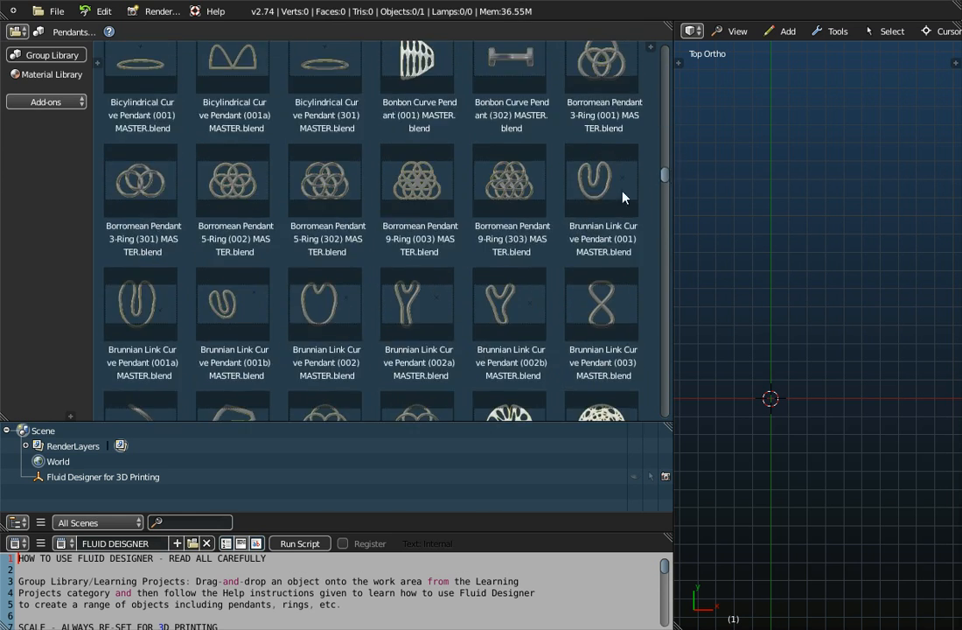
scroll(415, 289, down, 10)
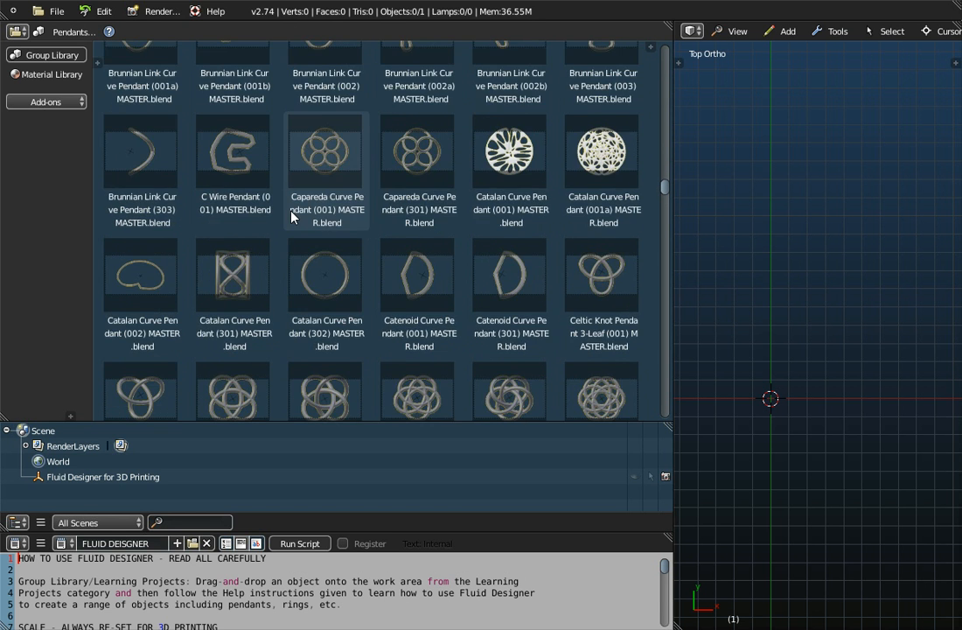
scroll(291, 217, down, 2)
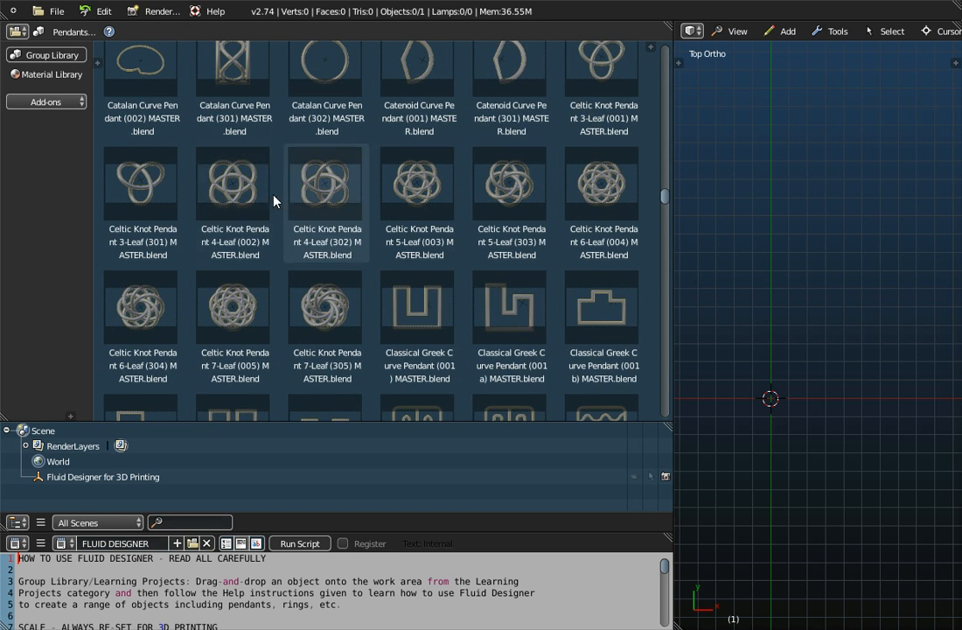
scroll(240, 202, down, 5)
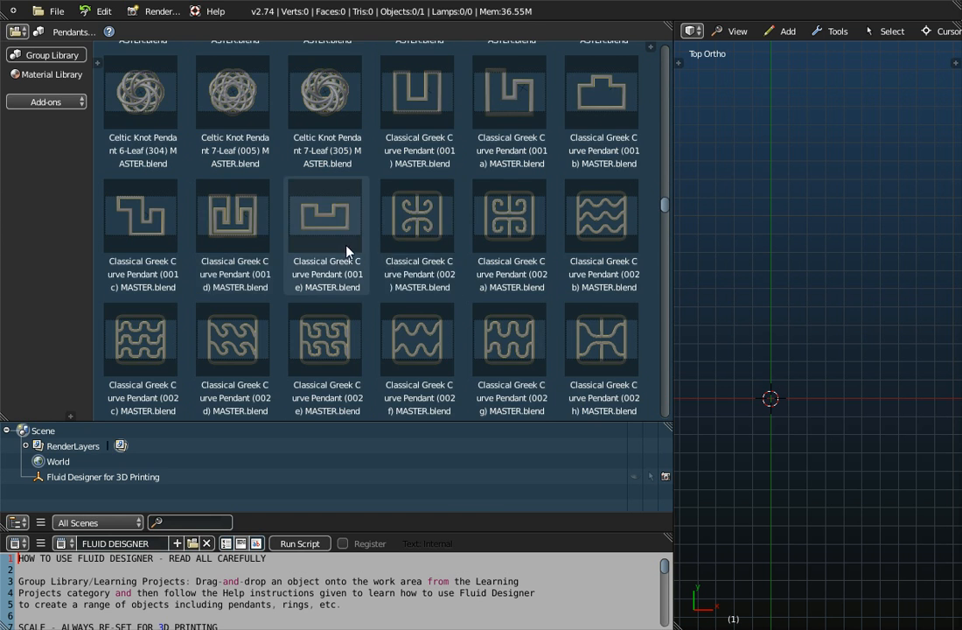
scroll(348, 251, down, 1)
scroll(345, 251, down, 8)
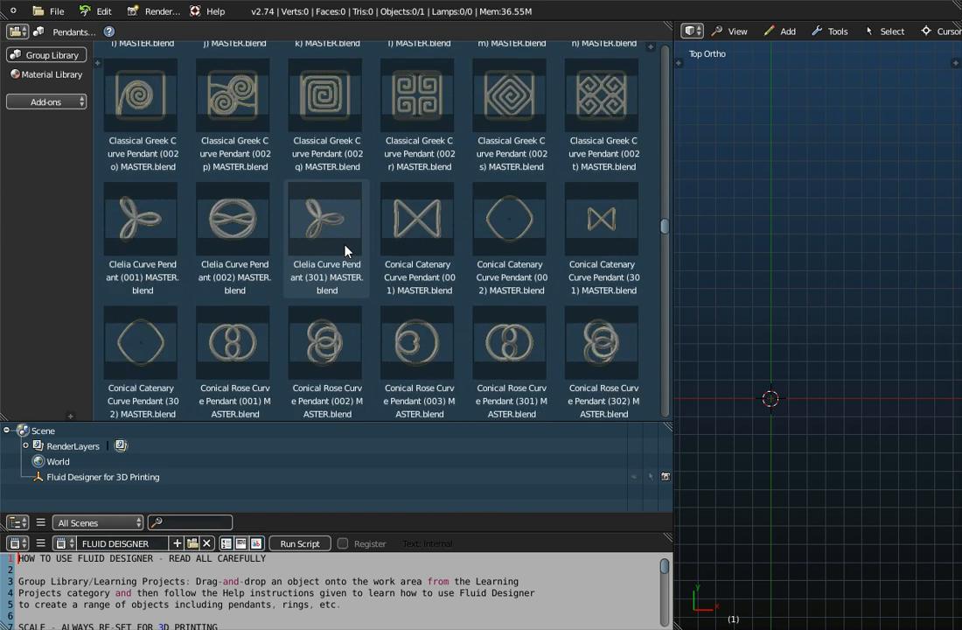
scroll(316, 215, down, 2)
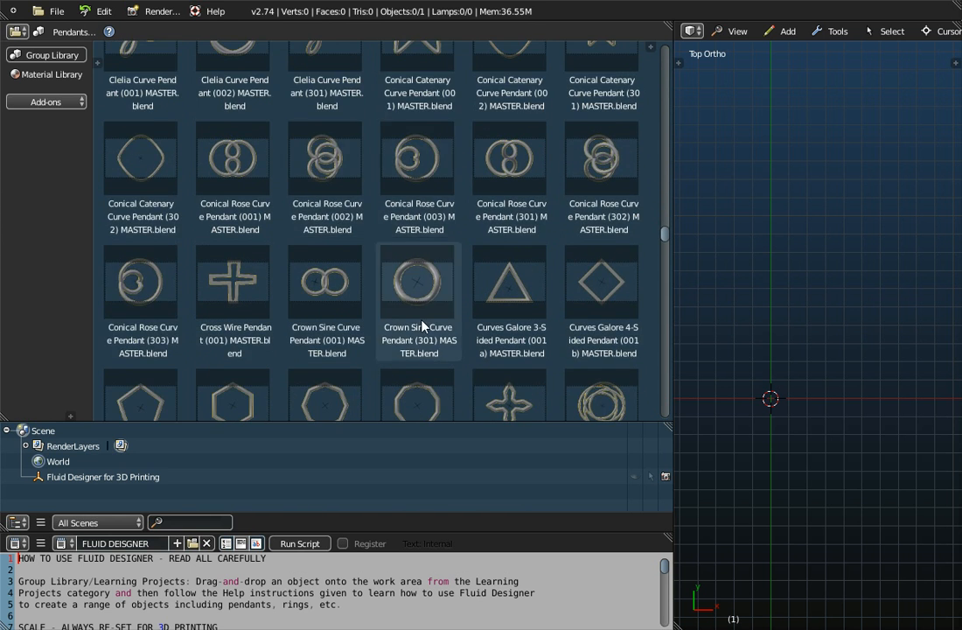
scroll(425, 326, down, 2)
scroll(437, 317, down, 4)
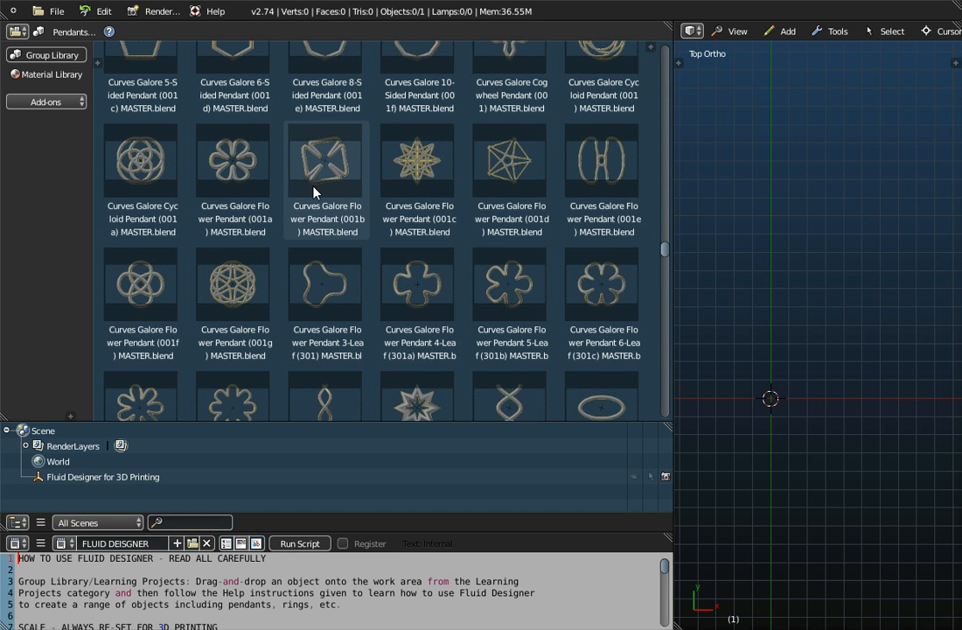
scroll(402, 241, down, 4)
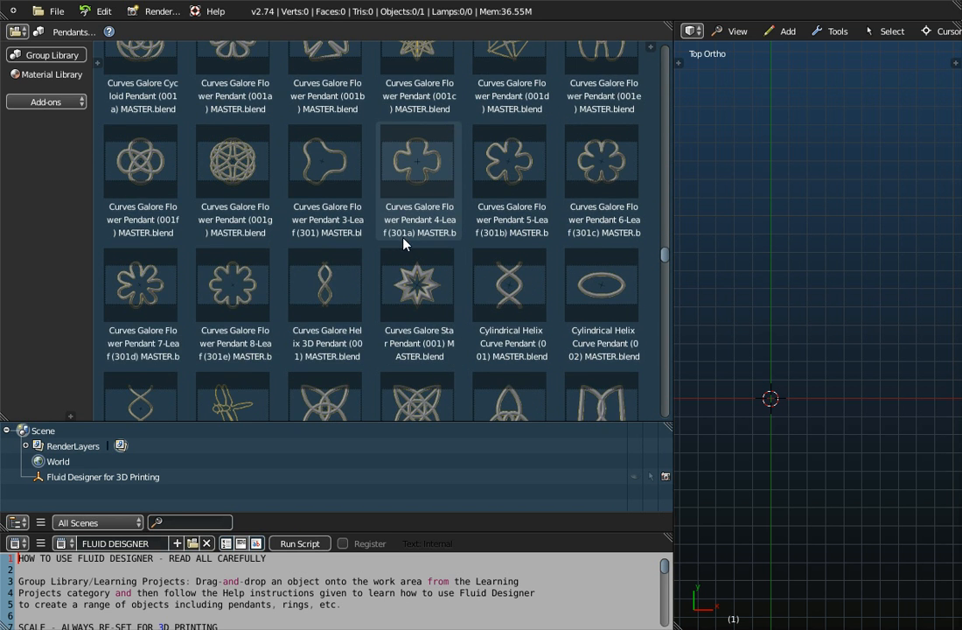
scroll(406, 277, down, 1)
scroll(402, 276, down, 1)
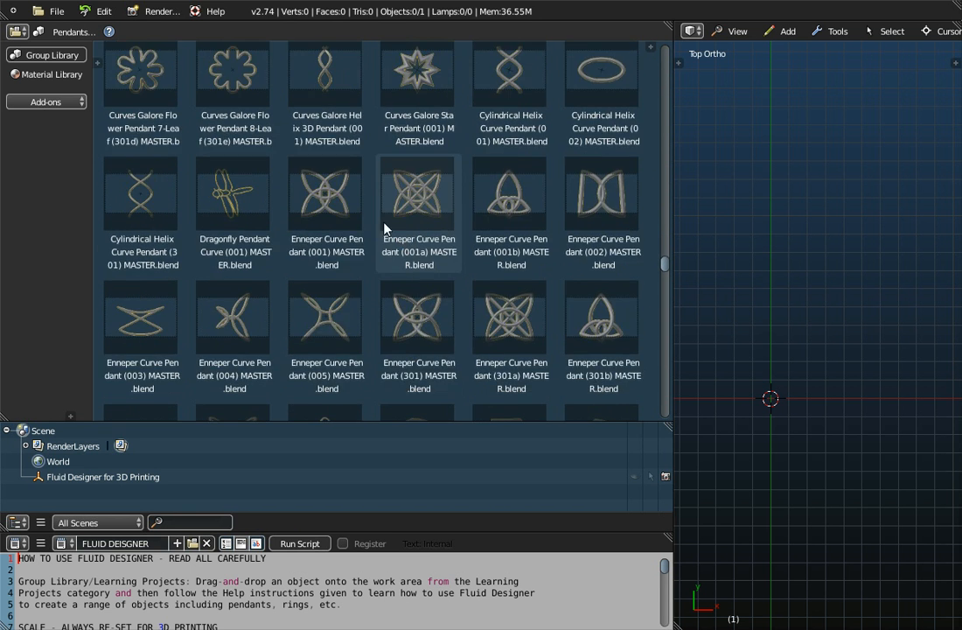
click(343, 199)
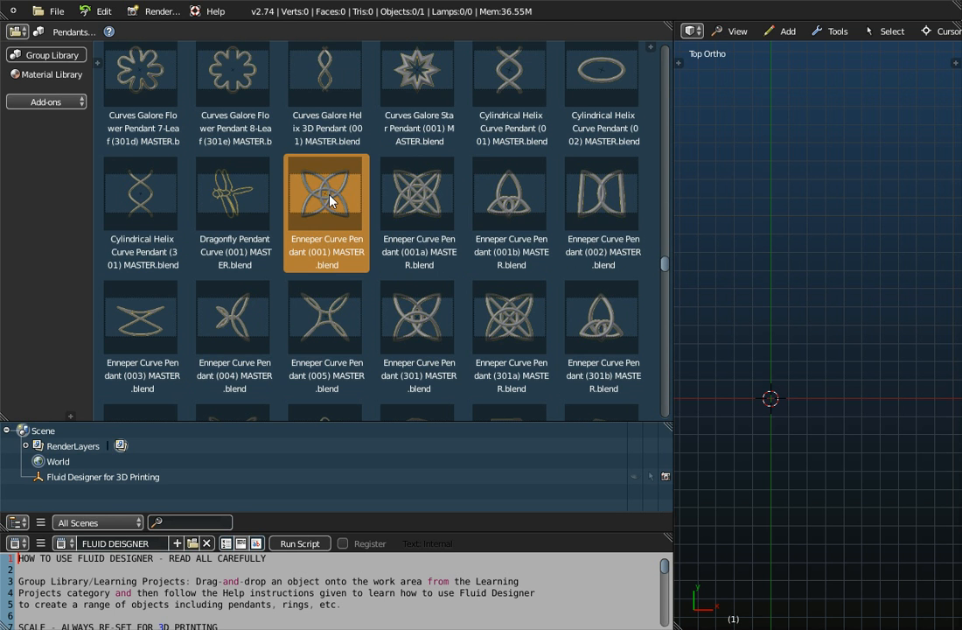
- Browse the pendant models listed after the Enneper curve designs, as far as the Korean pattern pendants
scroll(411, 336, down, 3)
scroll(418, 335, down, 5)
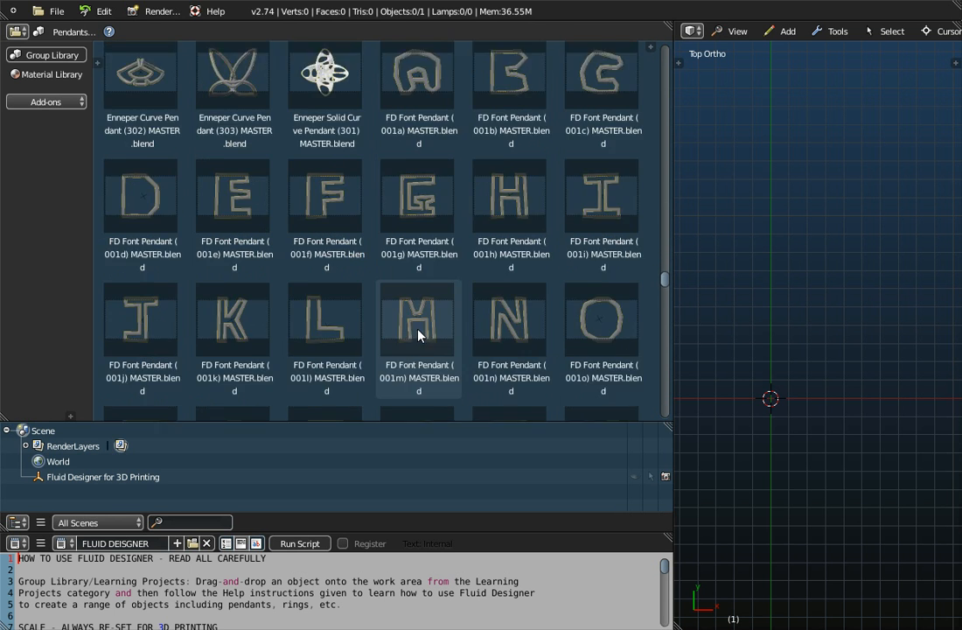
scroll(418, 335, down, 5)
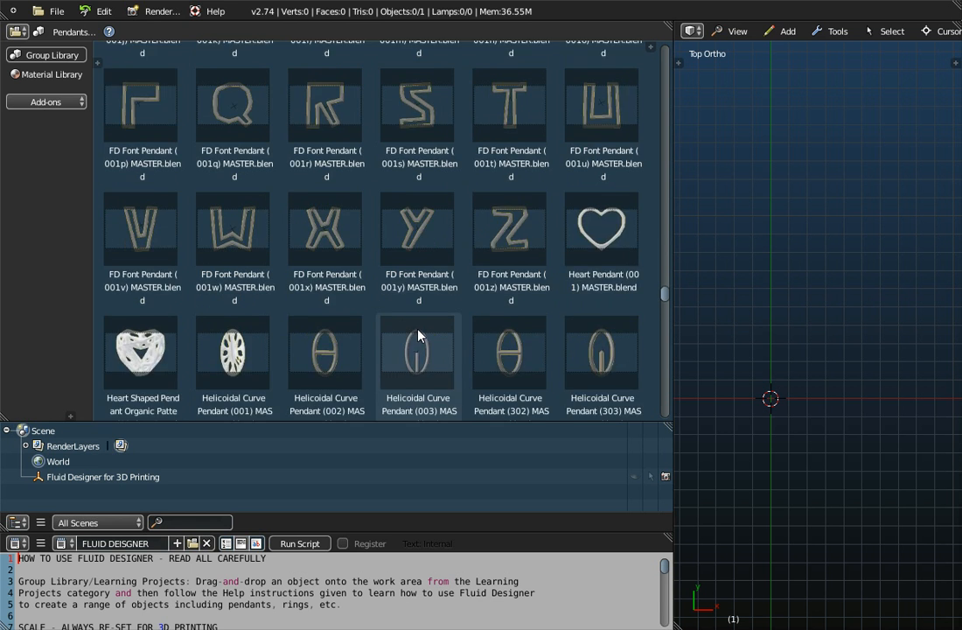
scroll(418, 335, down, 4)
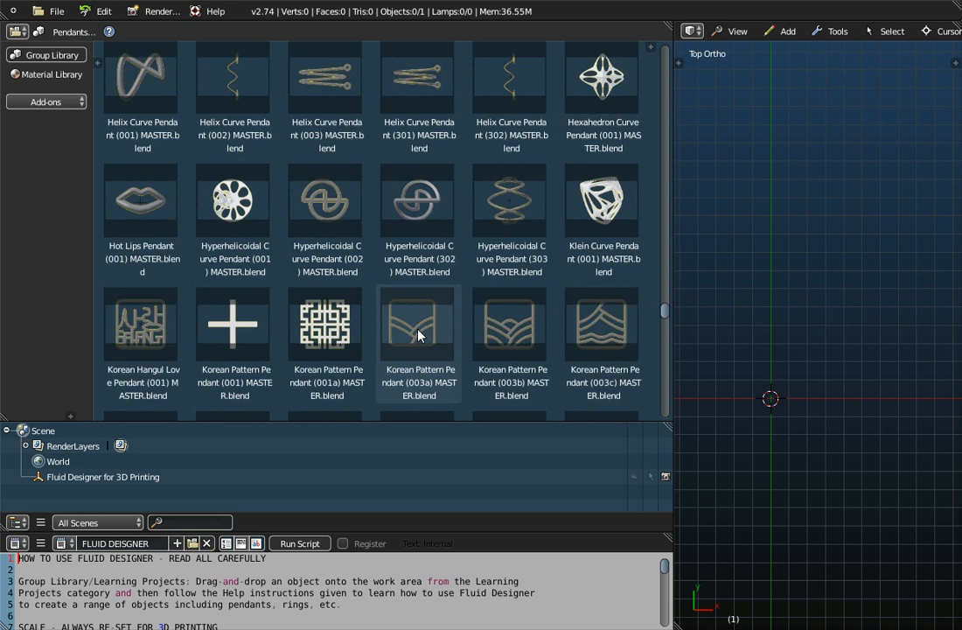